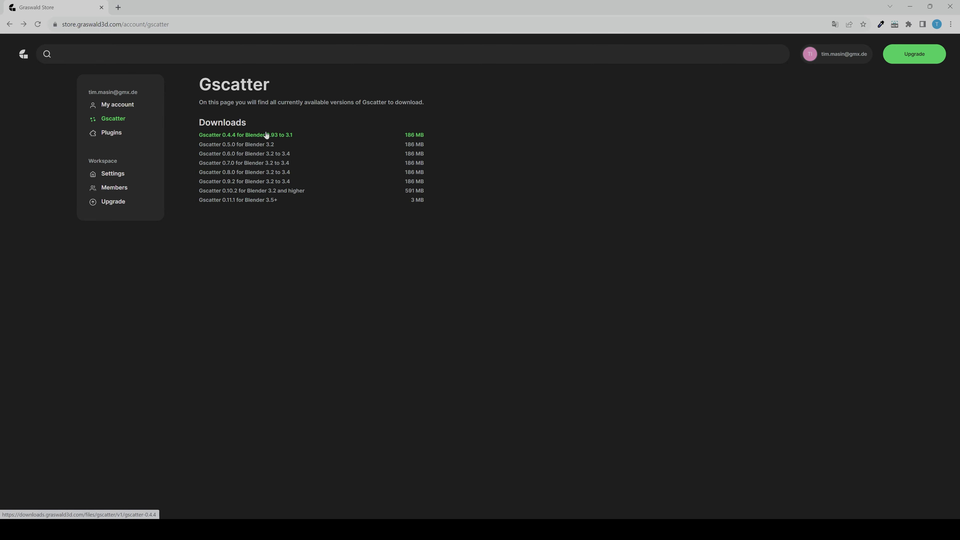
Step: Download the Gscatter 0.4.4 add-on package from the Graswald Store account page
left_click(252, 135)
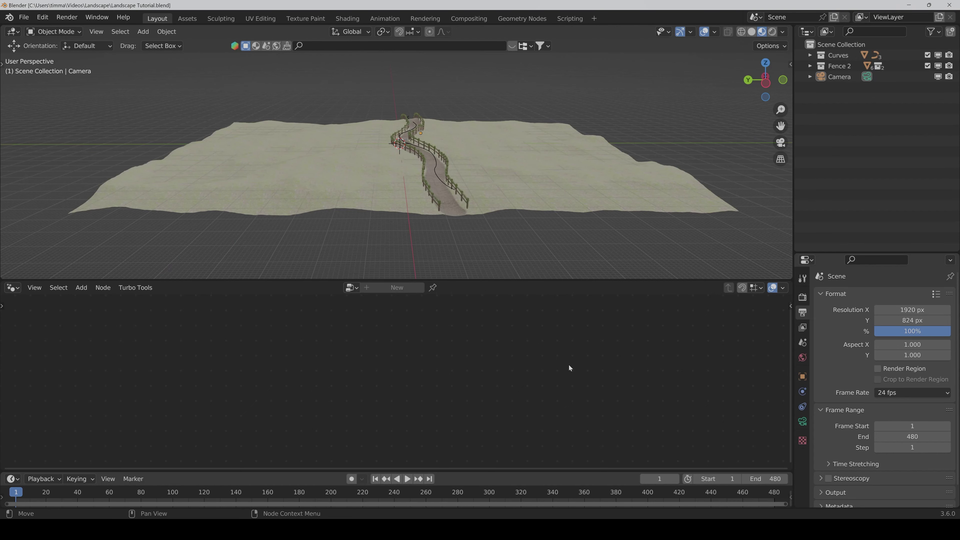
Step: Install the Gscatter add-on from gscatter-0.4.4.zip through the Add-ons preferences
left_click(42, 17)
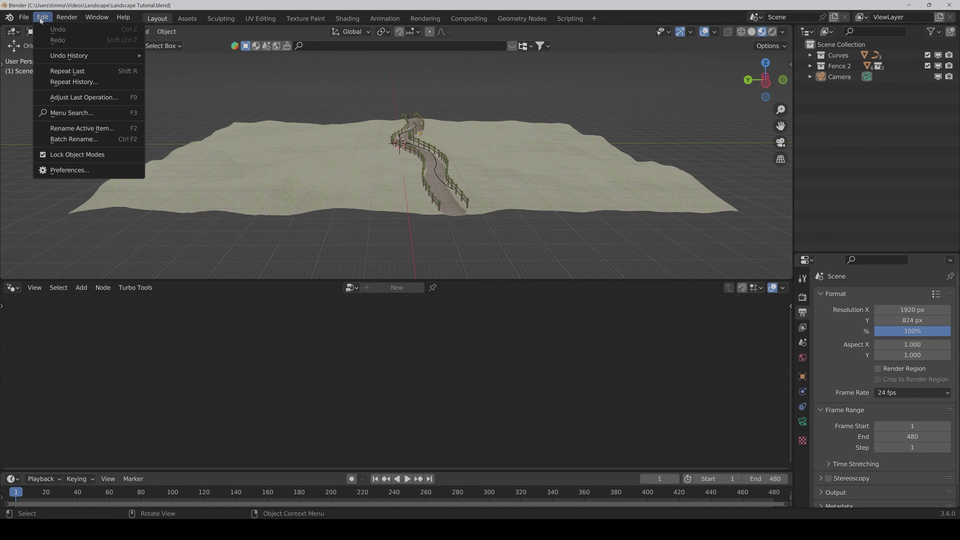
left_click(64, 171)
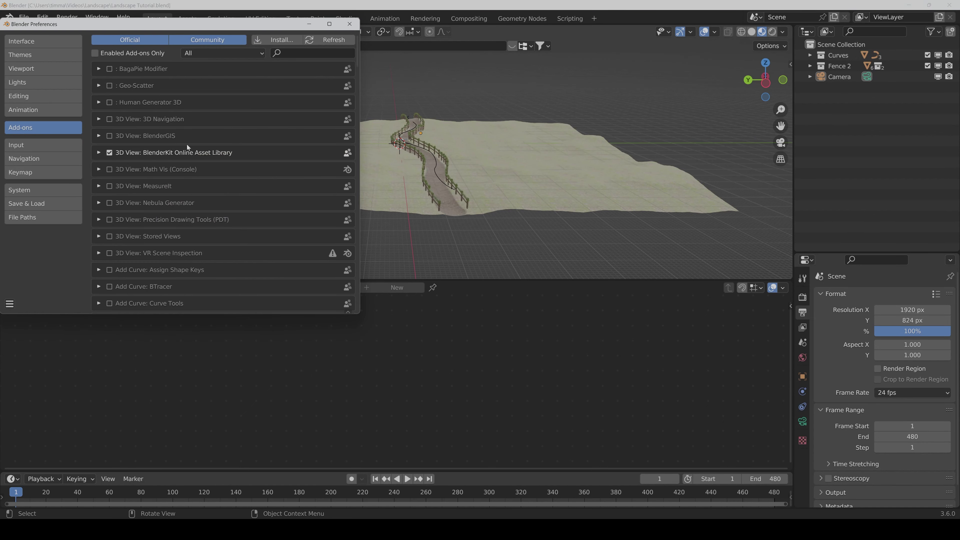
left_click(267, 42)
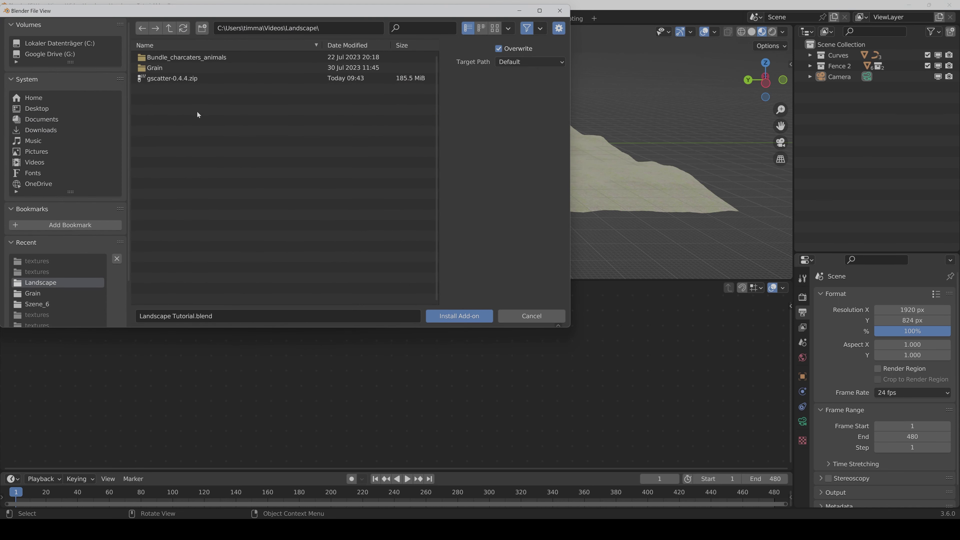
left_click(175, 79)
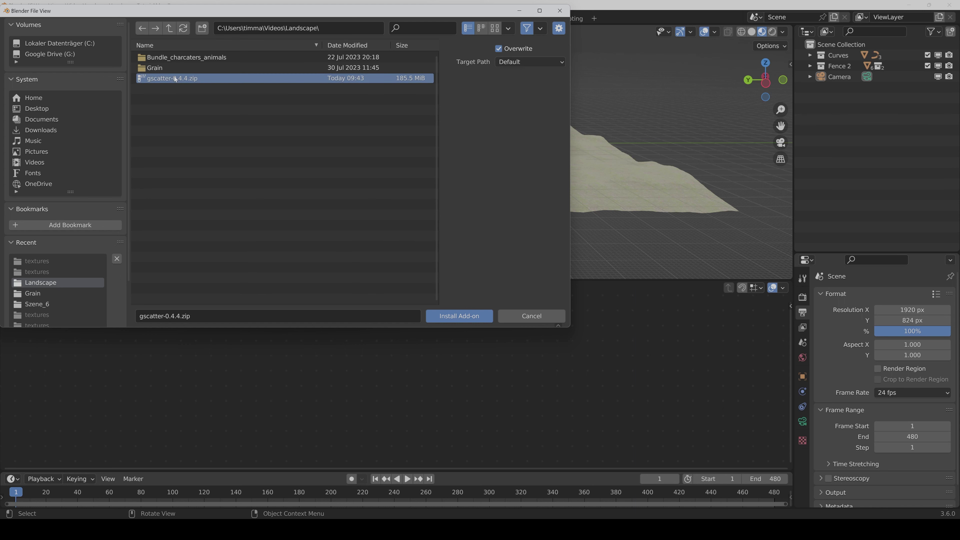
left_click(441, 317)
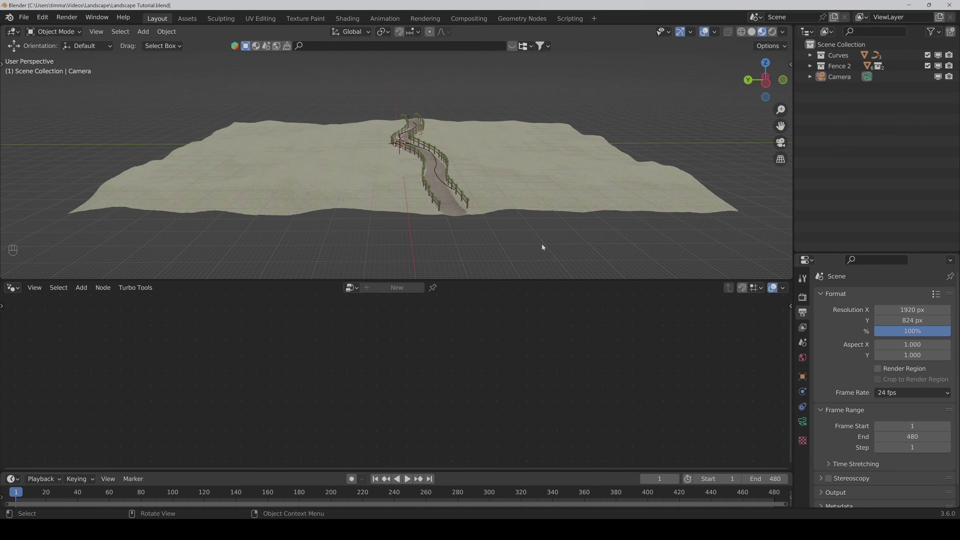
Step: Show the GScatter sidebar tab and preview the free Forest Ground Sparse environment
key("n")
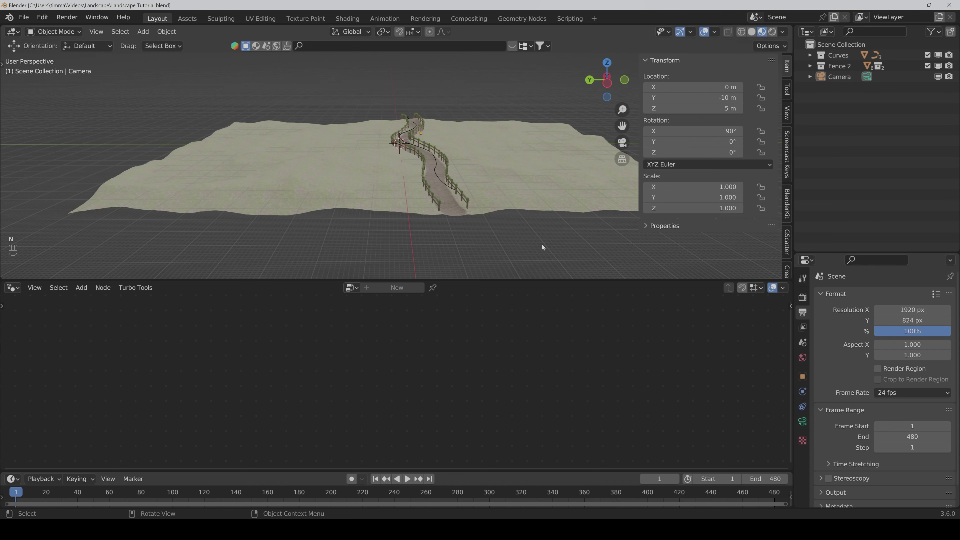
left_click(787, 241)
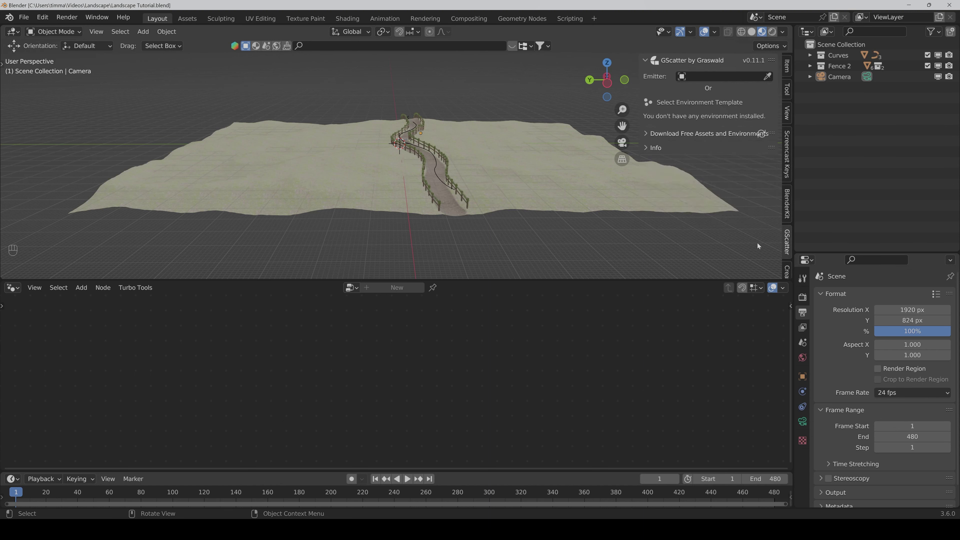
left_click(679, 133)
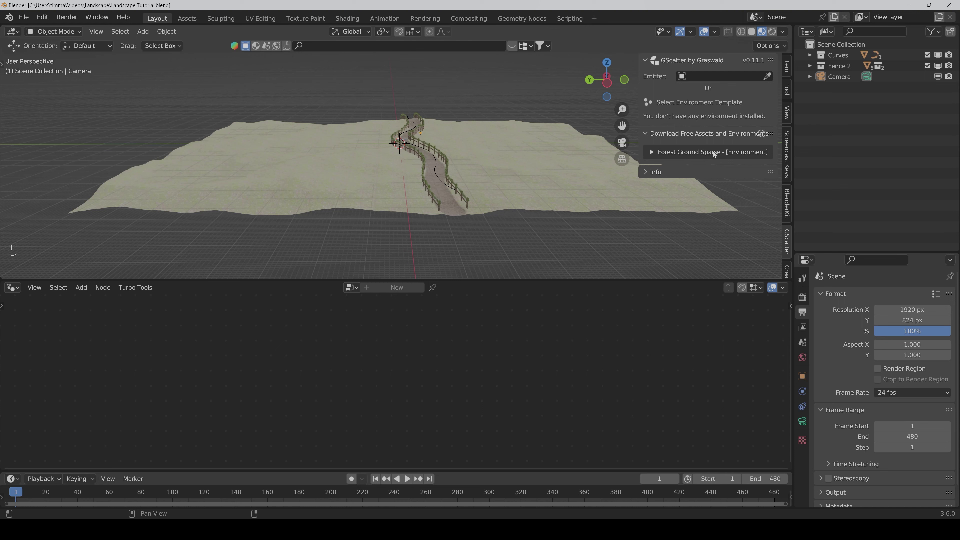
left_click(697, 152)
scroll(689, 192, "down", 1)
scroll(689, 193, "down", 6)
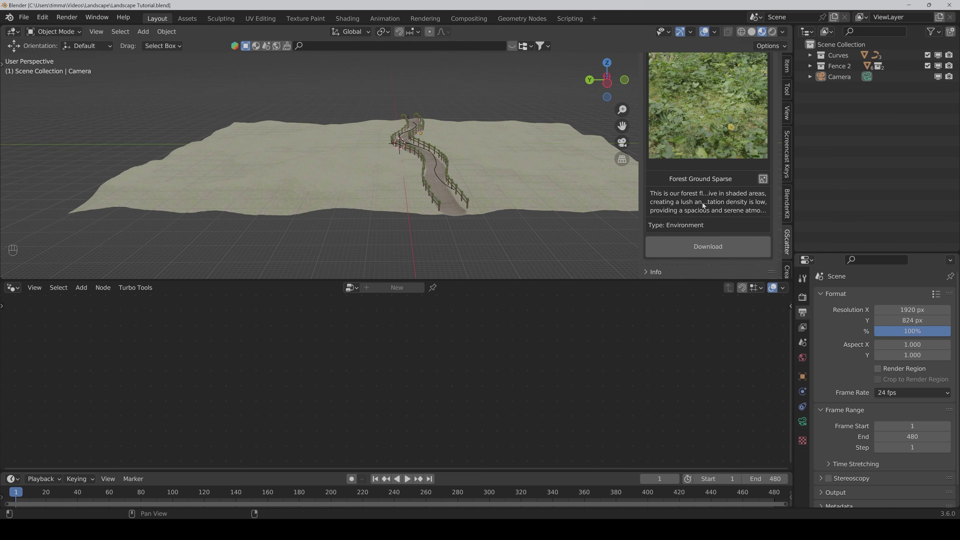
scroll(702, 204, "up", 5)
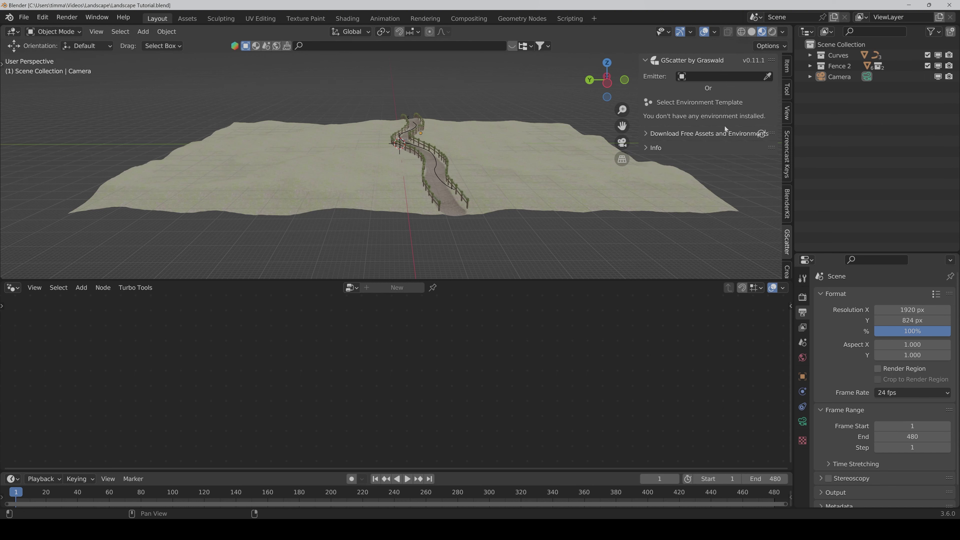
Step: Set Terrain as the emitter and choose Yellow Oatgrass Big from page 2 of the asset library
left_click(768, 76)
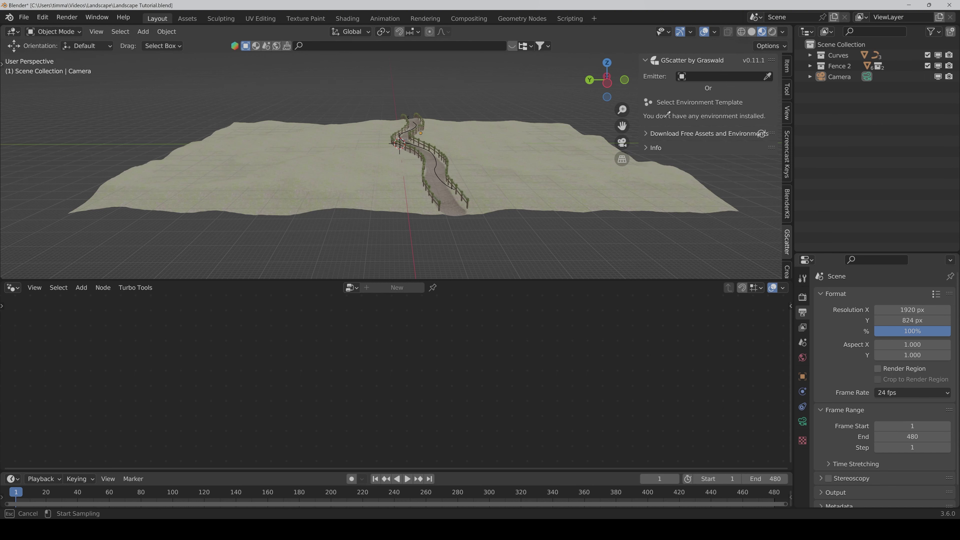
left_click(497, 172)
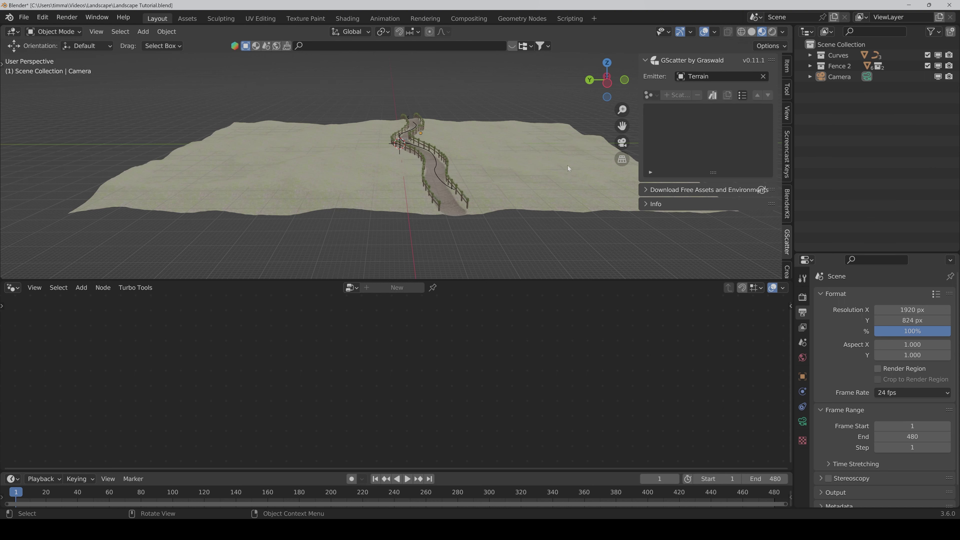
left_click(712, 97)
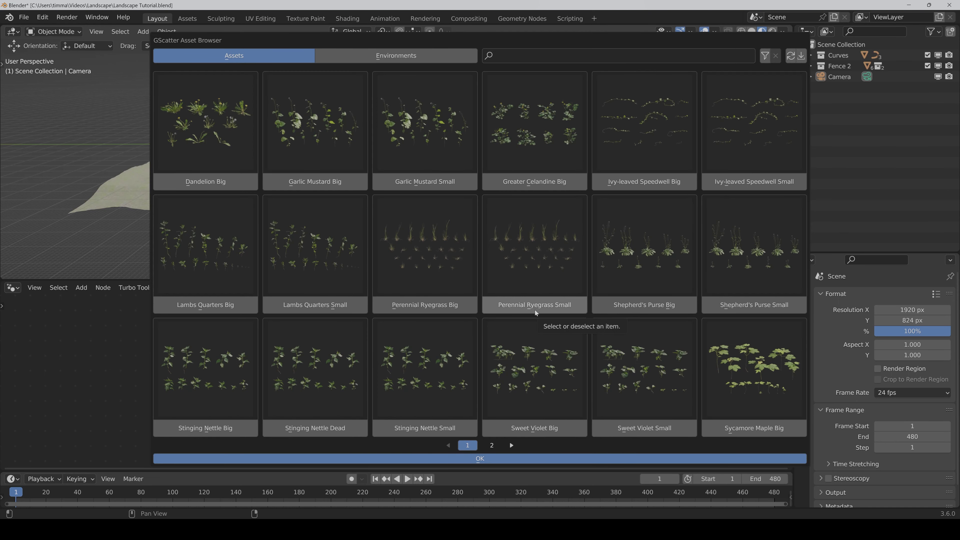
left_click(492, 445)
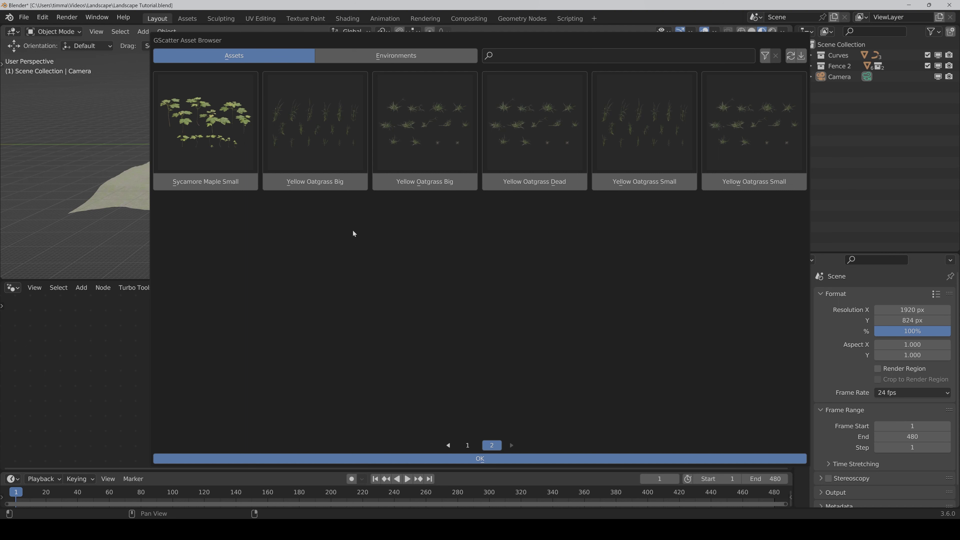
left_click(315, 186)
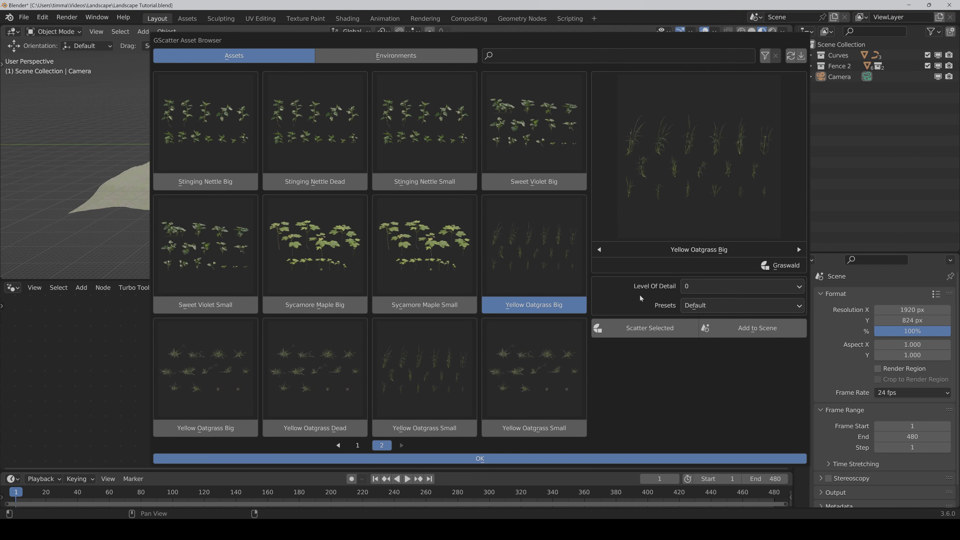
Step: Scatter the Yellow Oatgrass Big at level of detail 2 onto the terrain
left_click(705, 286)
left_click(692, 324)
left_click(652, 333)
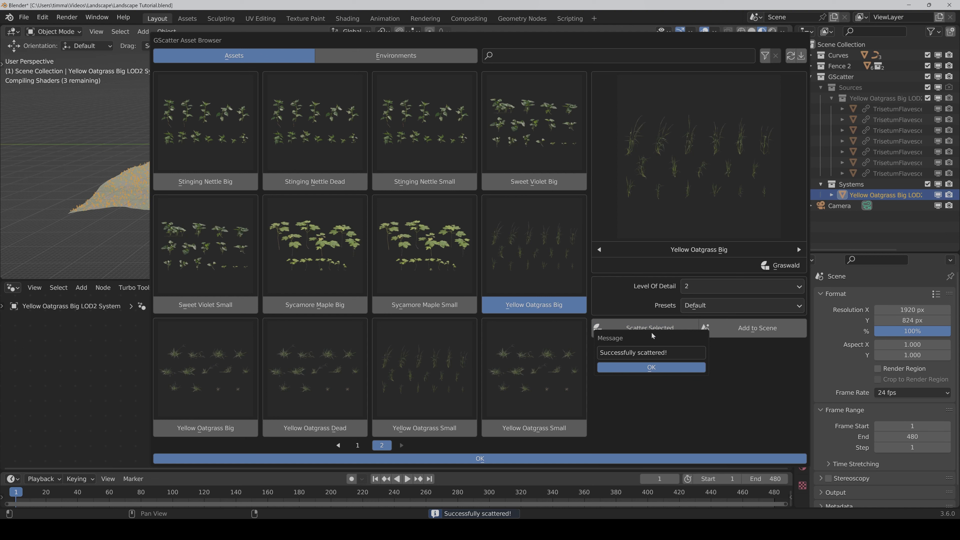
left_click(650, 369)
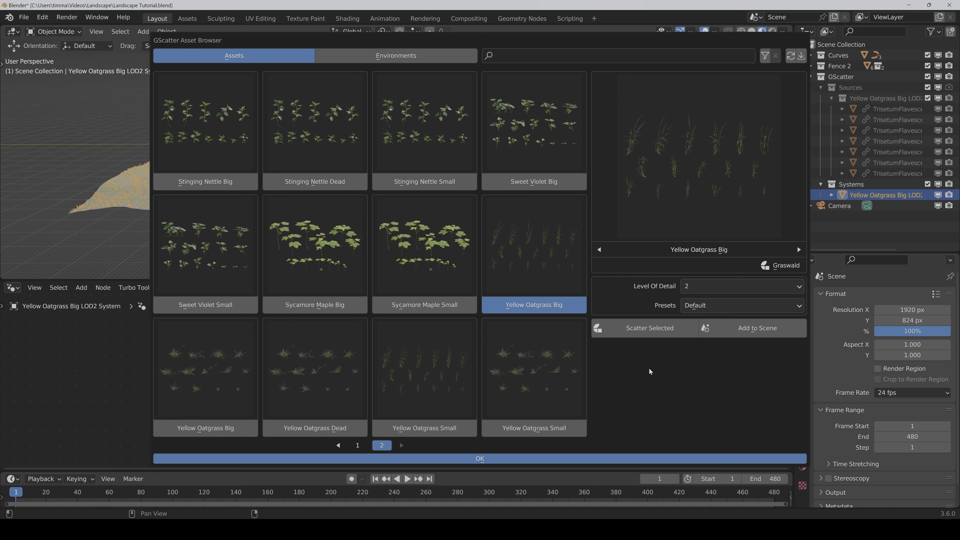
left_click(647, 459)
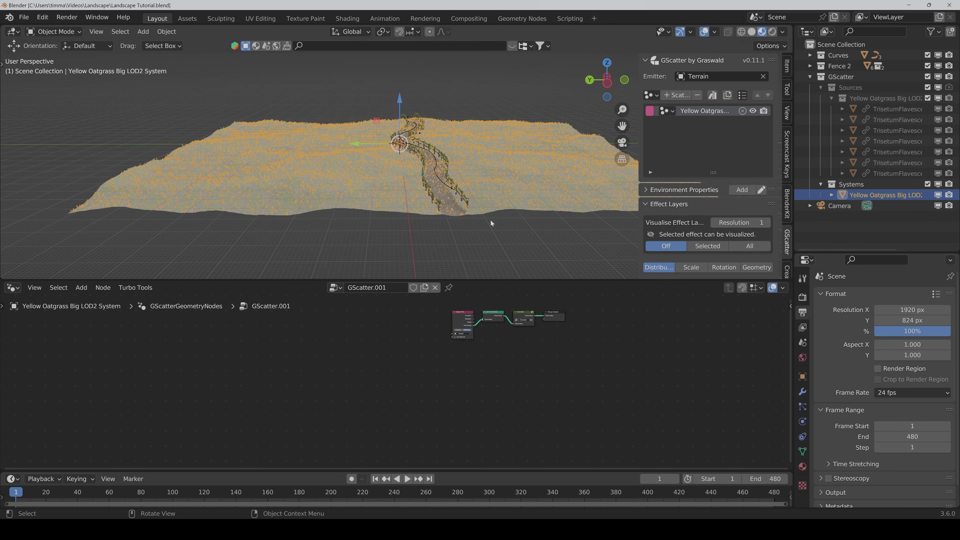
Step: Toggle the grass scatter's viewport proxy and review its density 1.000, seed 16 distribution
middle_click_drag(499, 225, 455, 223)
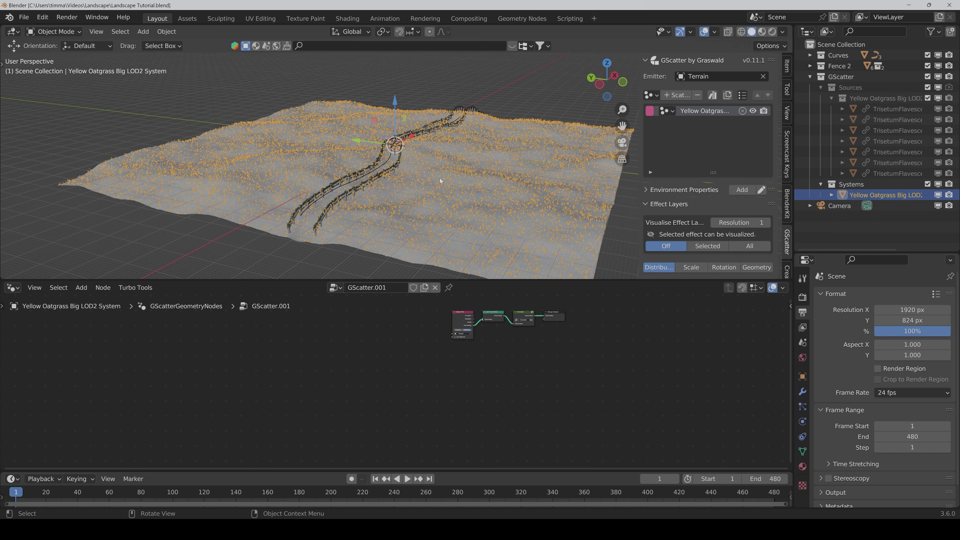
left_click(743, 112)
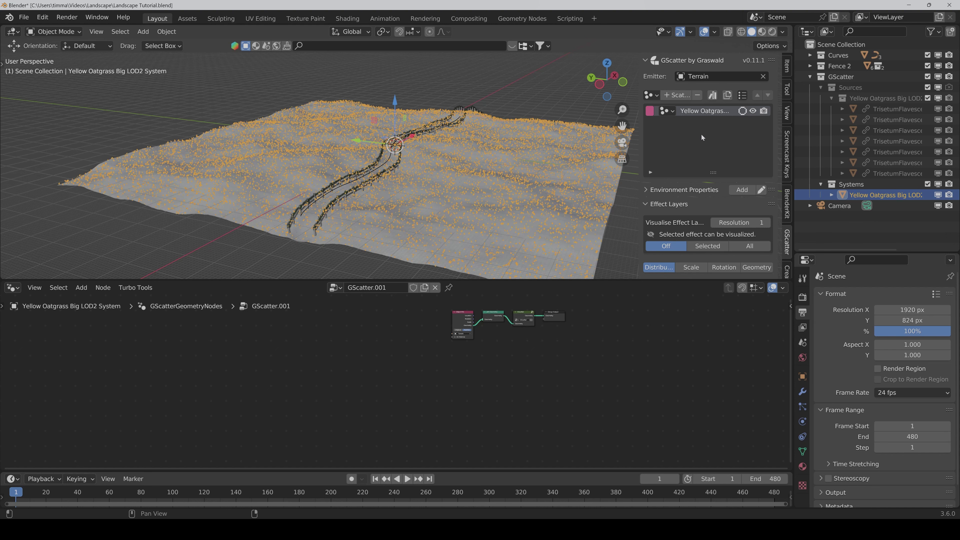
middle_click_drag(427, 174, 456, 196)
scroll(436, 191, "down", 8)
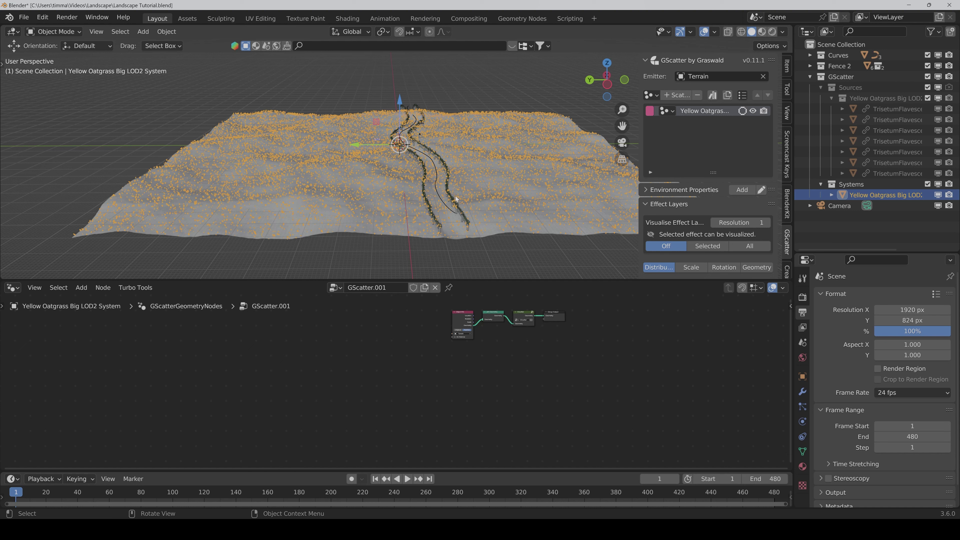
scroll(719, 250, "down", 5)
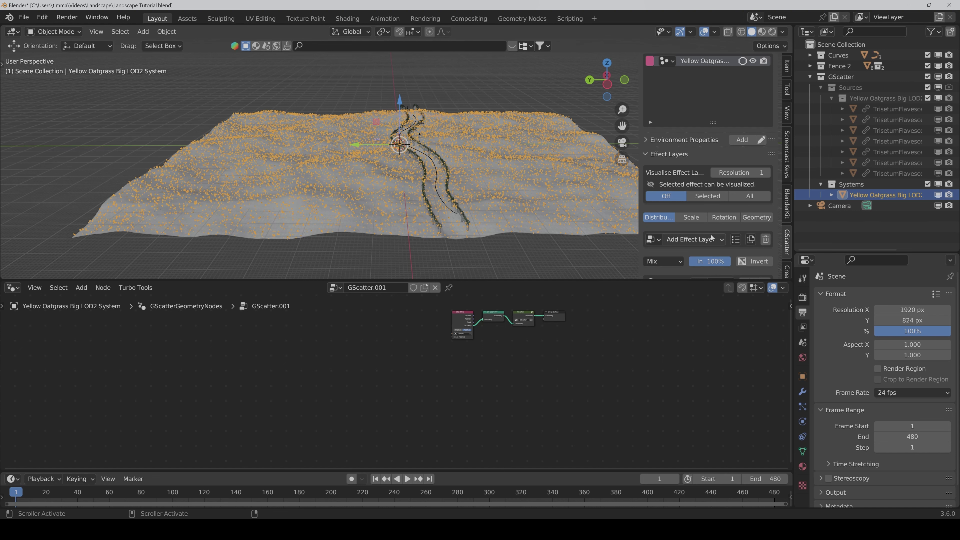
scroll(720, 250, "down", 2)
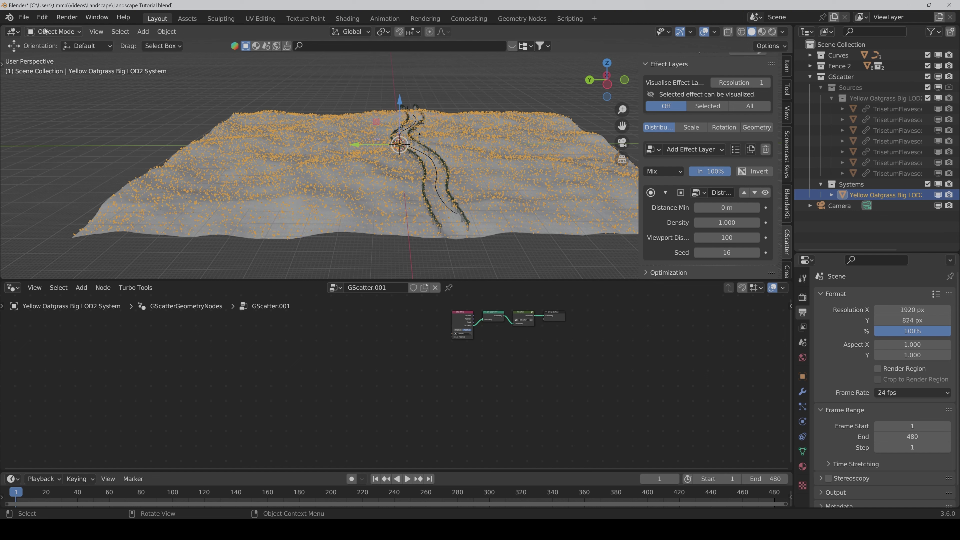
Step: Search the add-ons for 'gscat' and expand the Object: GScatter by Graswald entry
left_click(42, 17)
left_click(67, 170)
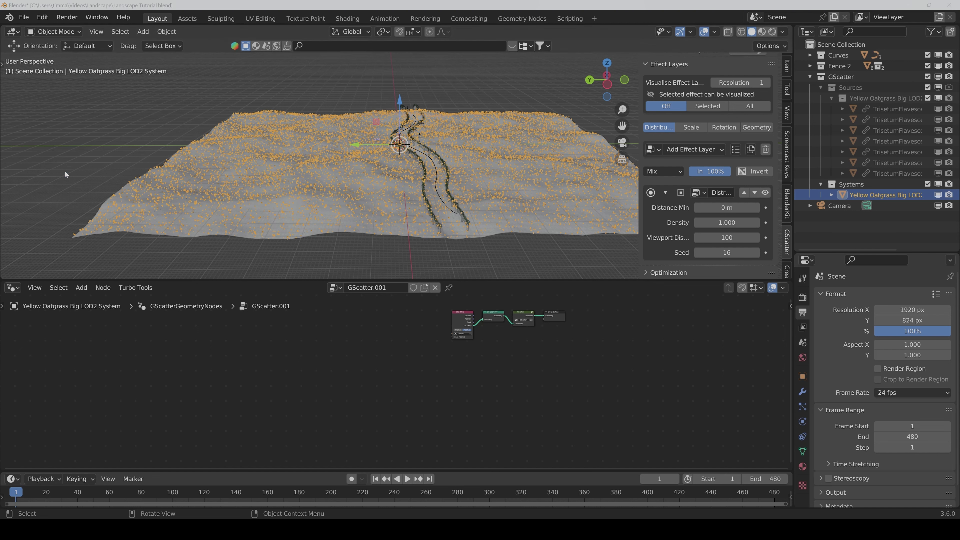
left_click(301, 56)
type("gscat")
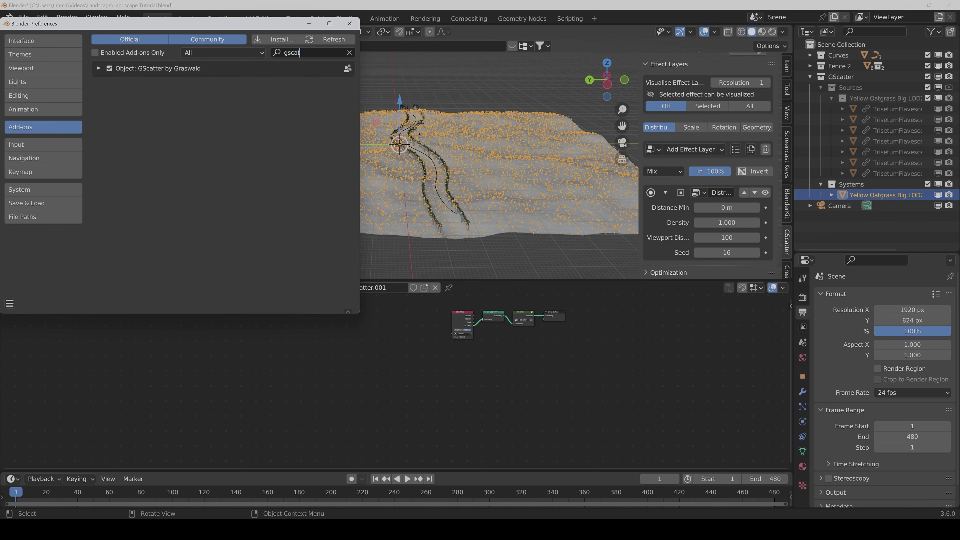
left_click(99, 69)
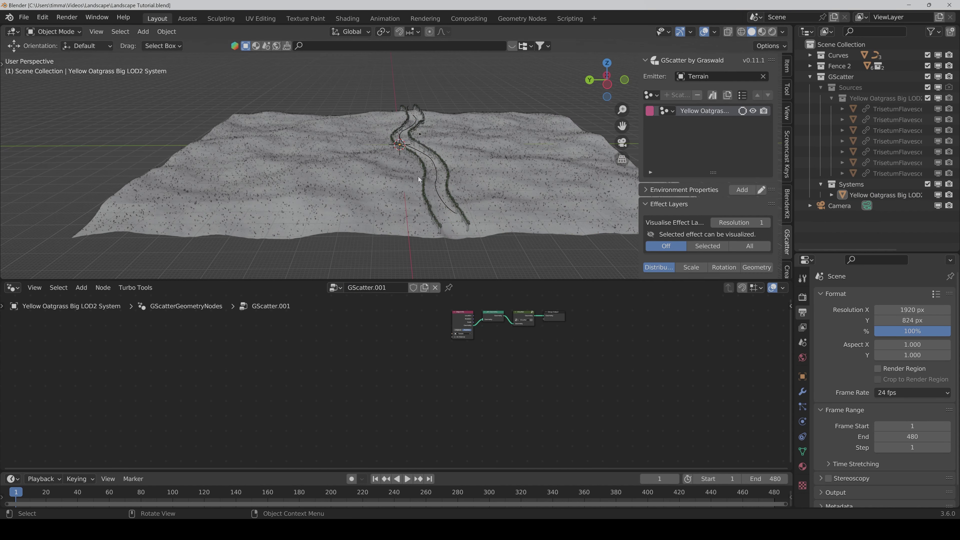
Step: Enable Camera Culling in the oatgrass scatter's Optimization settings
scroll(418, 176, "up", 4)
middle_click_drag(417, 177, 474, 205)
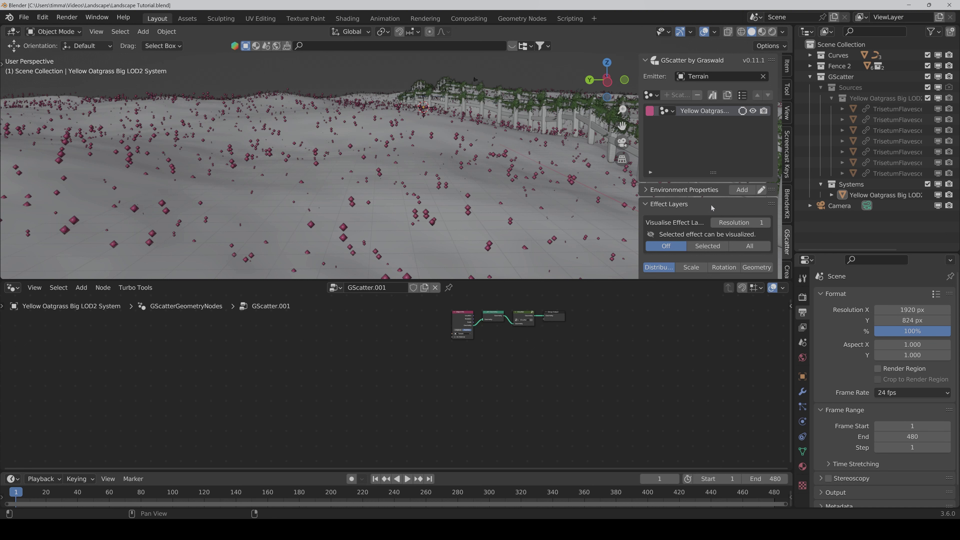
scroll(712, 182, "down", 5)
scroll(712, 189, "down", 6)
left_click(665, 231)
scroll(680, 227, "down", 4)
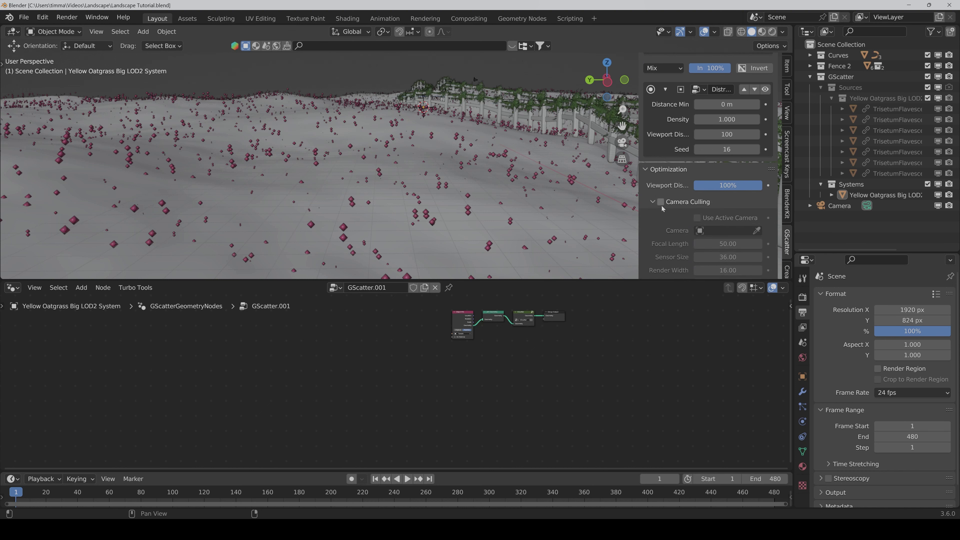
left_click(661, 202)
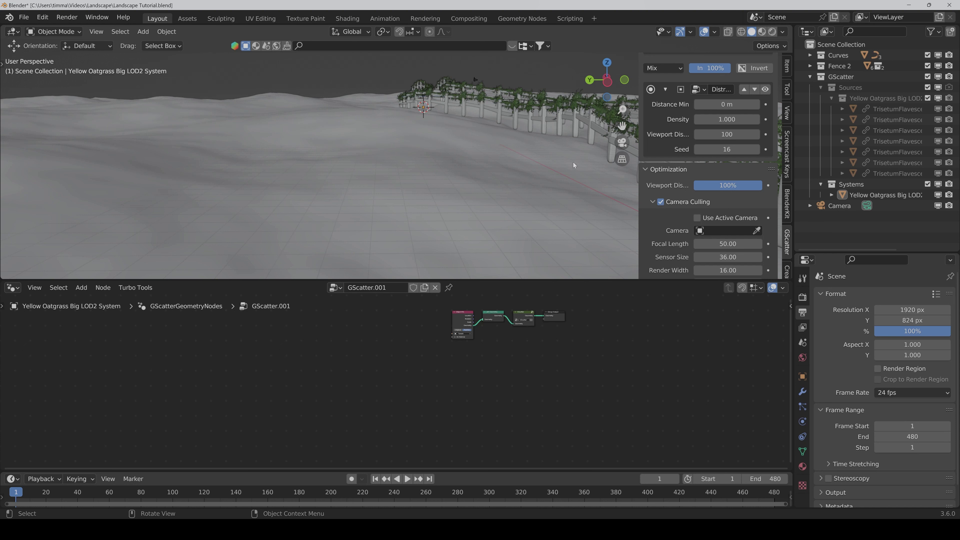
Step: Look through the scene camera in a taller viewport with Camera to View lock enabled
left_click(621, 143)
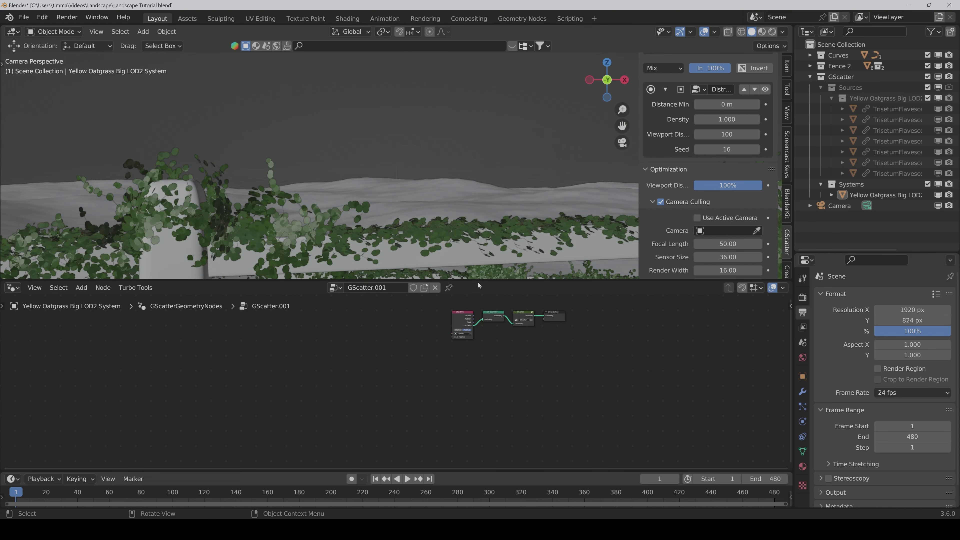
left_click_drag(478, 284, 487, 320)
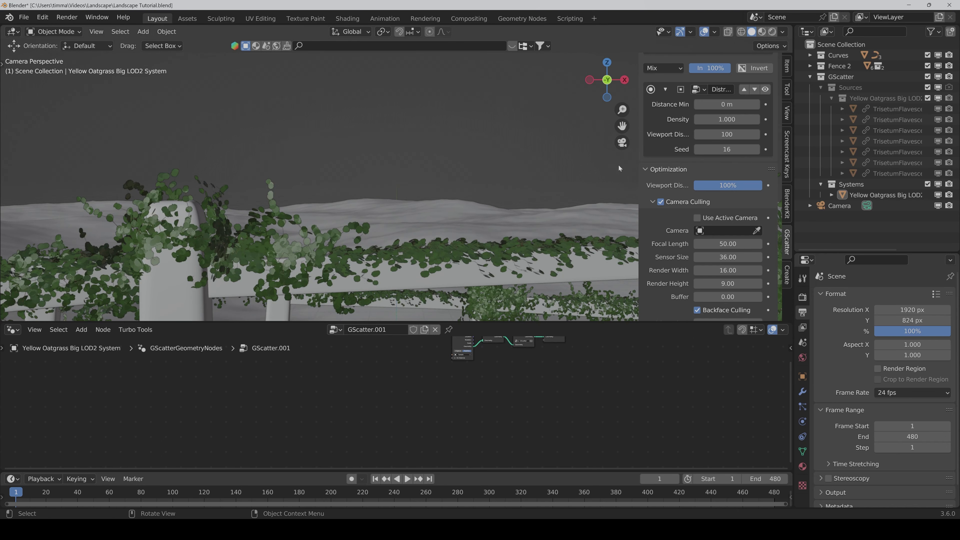
left_click(787, 114)
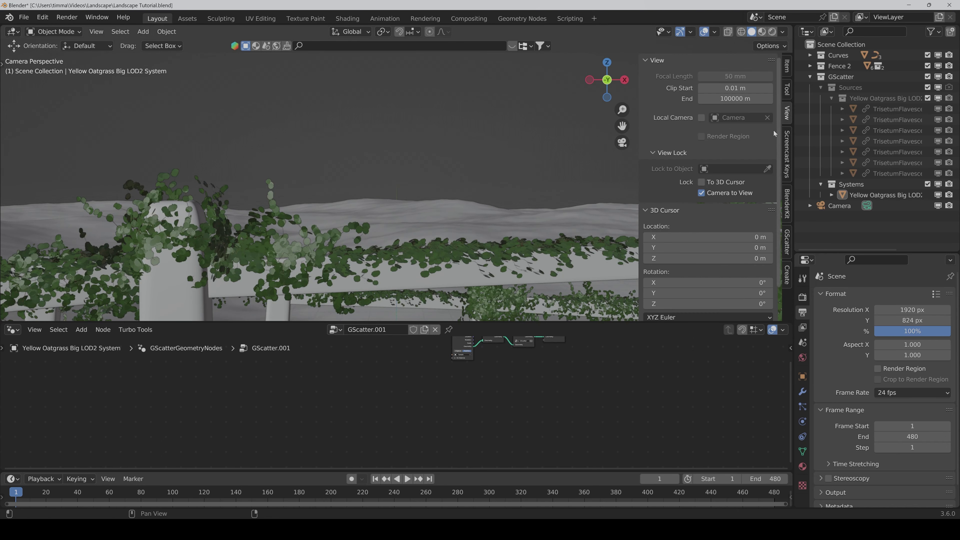
left_click(701, 193)
scroll(464, 193, "up", 2)
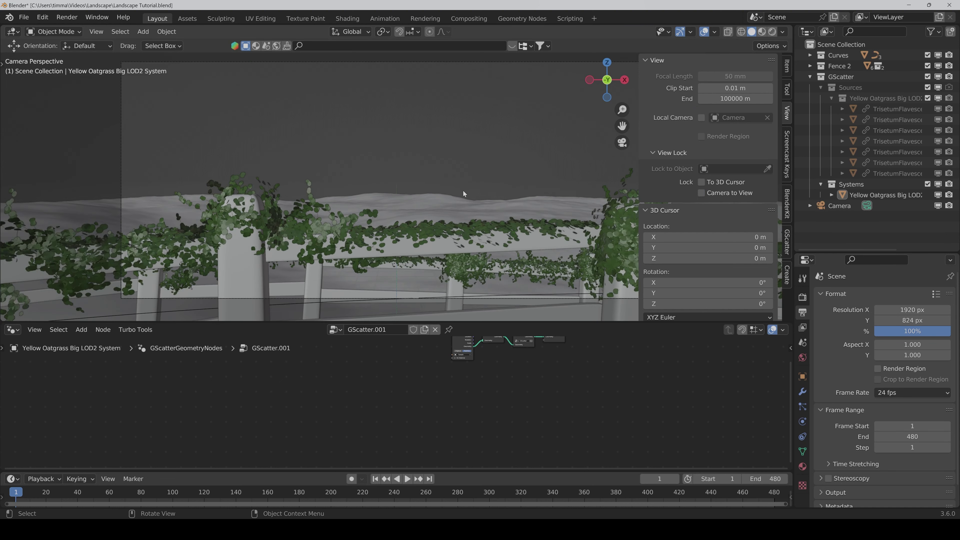
scroll(463, 193, "down", 1)
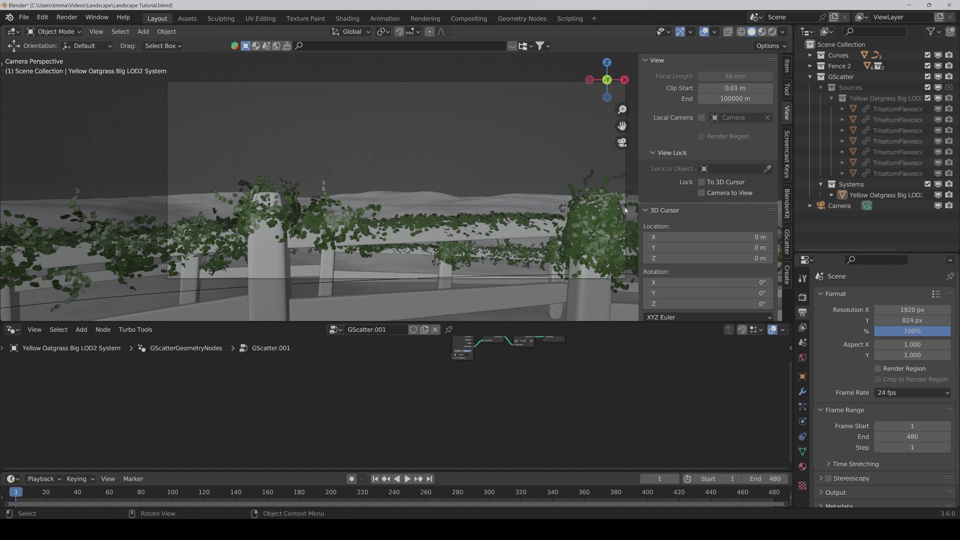
left_click(701, 193)
Step: Move the camera to look low across the terrain with the fence on the right
scroll(347, 177, "down", 4)
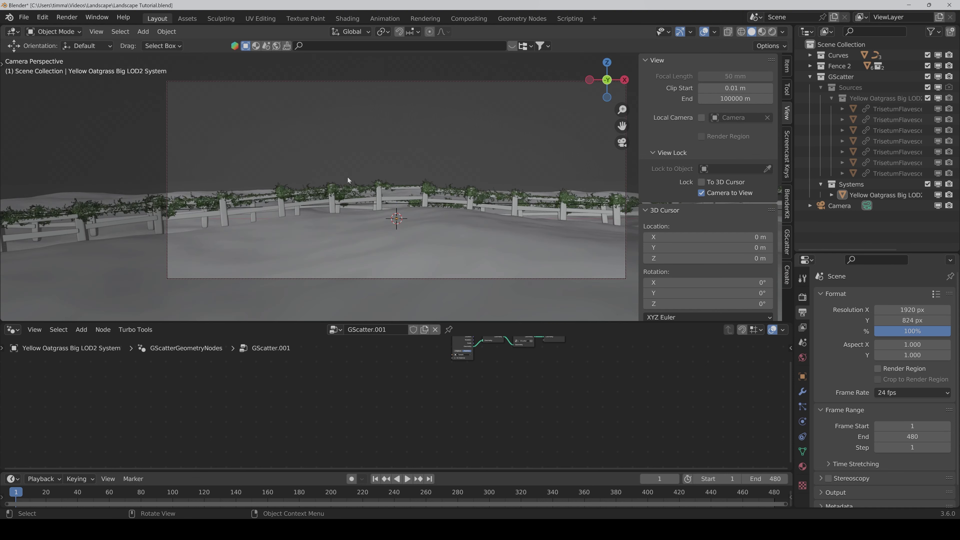
middle_click_drag(347, 177, 417, 203)
scroll(431, 224, "up", 4)
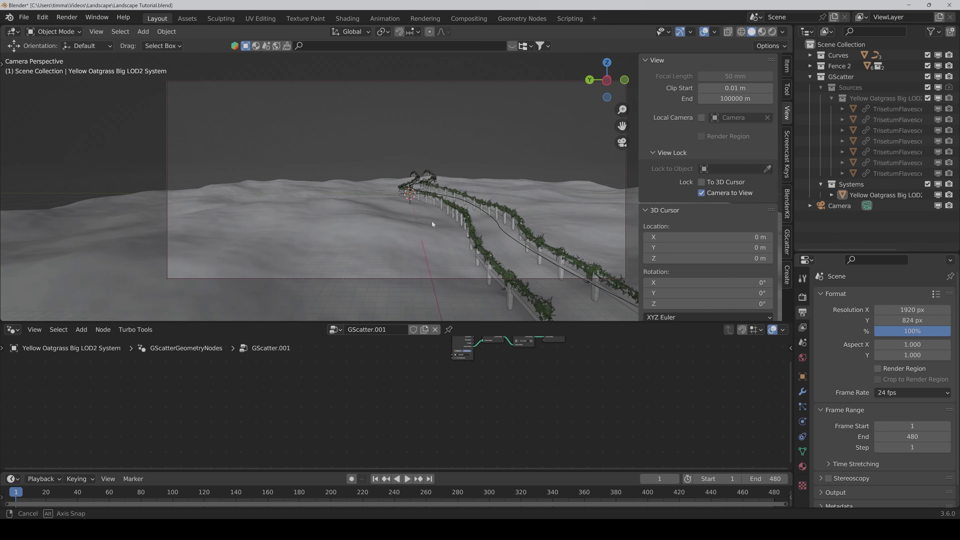
mouse_move(621, 126)
left_mouse_down()
mouse_move(645, 99)
mouse_move(623, 120)
left_mouse_up()
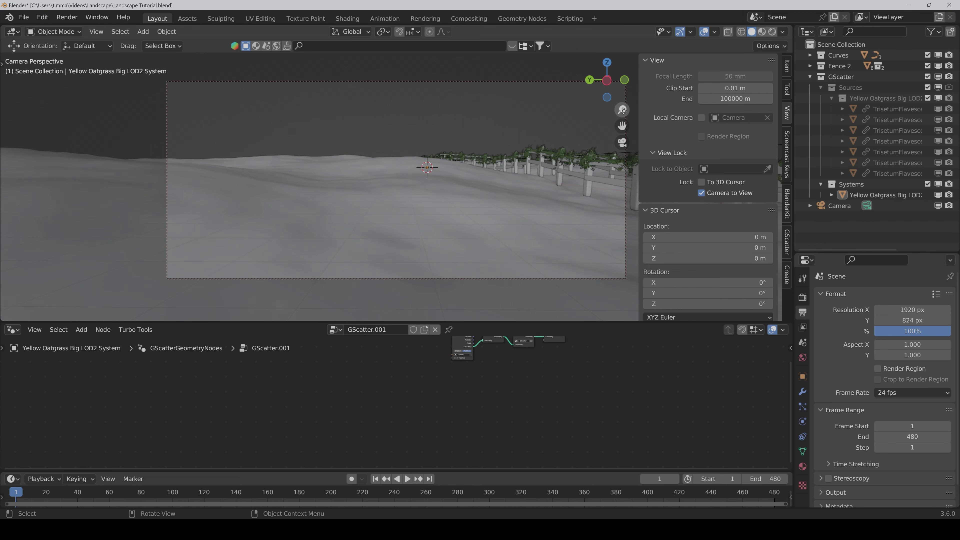
Step: Assign the scene Camera as the grass scatter's culling camera
left_click(787, 246)
scroll(694, 254, "down", 10)
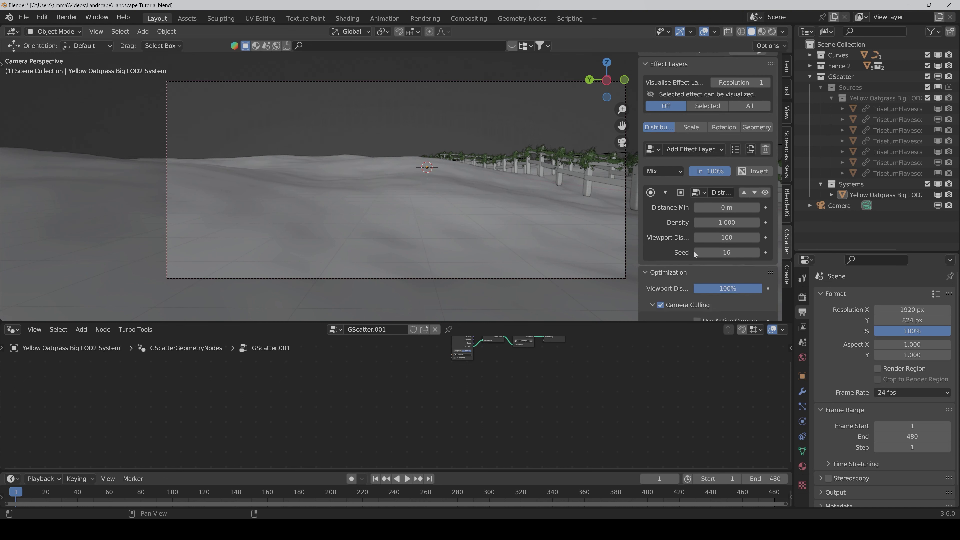
scroll(694, 254, "down", 5)
left_click(757, 194)
left_click(838, 208)
left_click(756, 193)
left_click(840, 205)
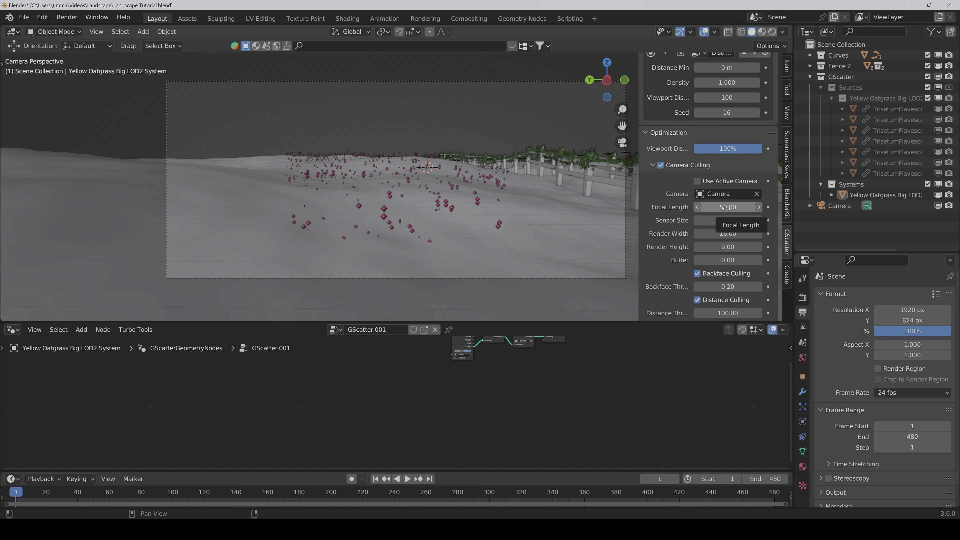
left_click(840, 205)
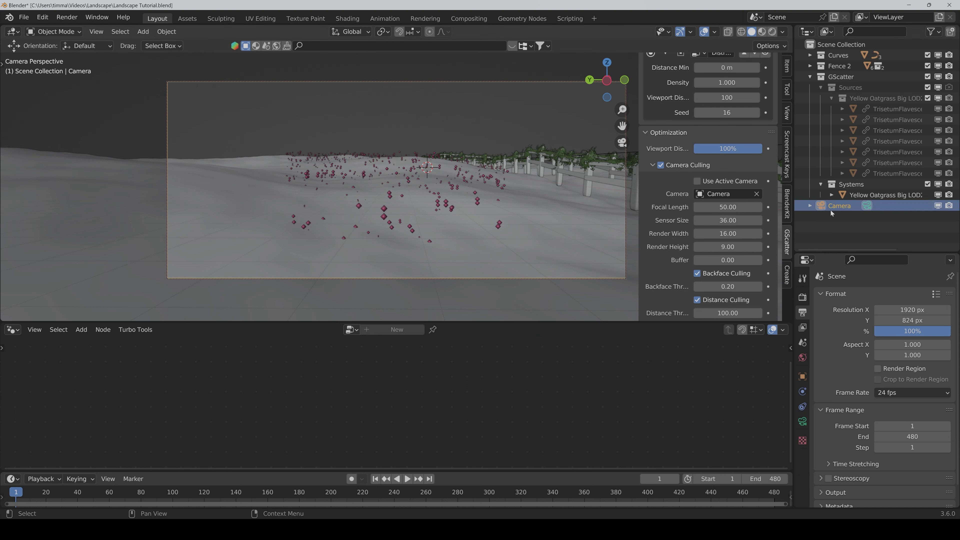
Step: Set the culling focal length to 24 and the render width to 21
left_click(803, 421)
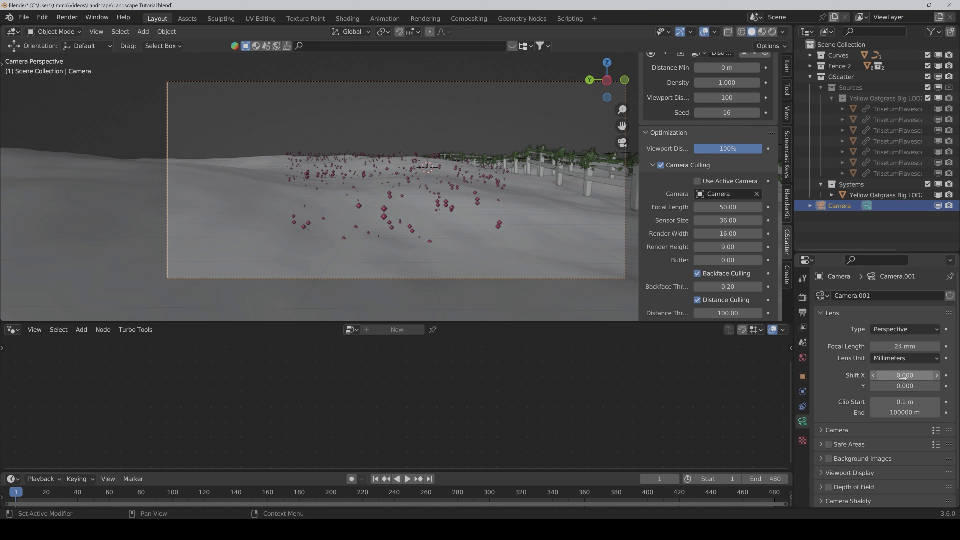
left_click(727, 207)
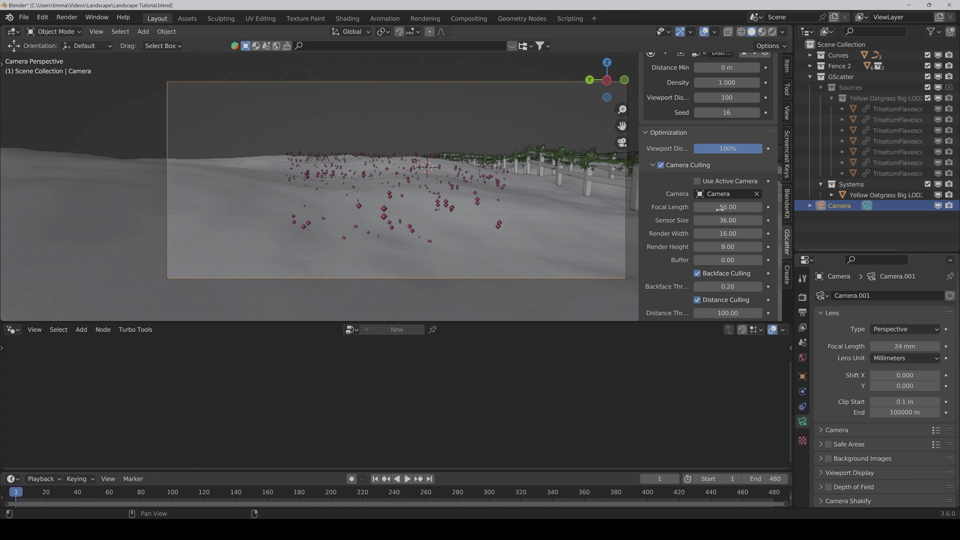
type("24")
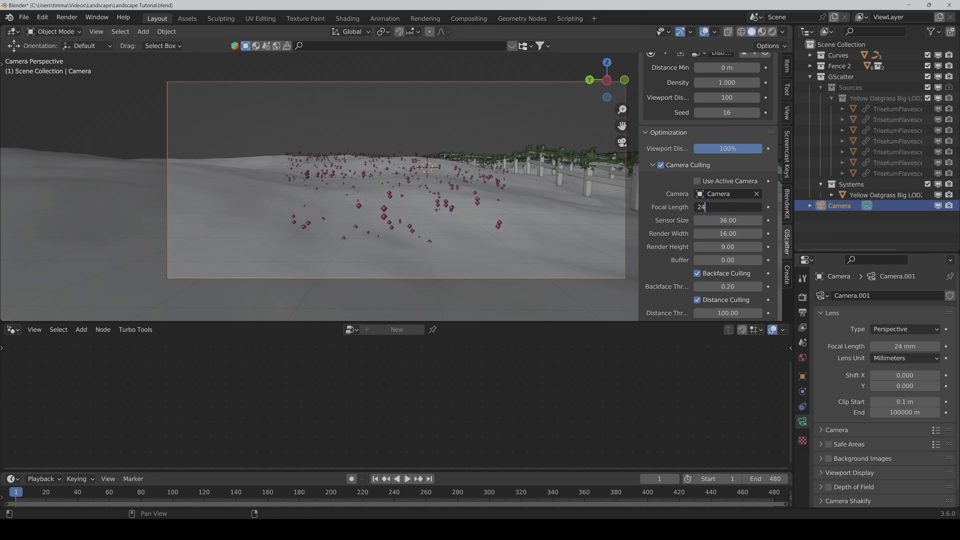
key("Return")
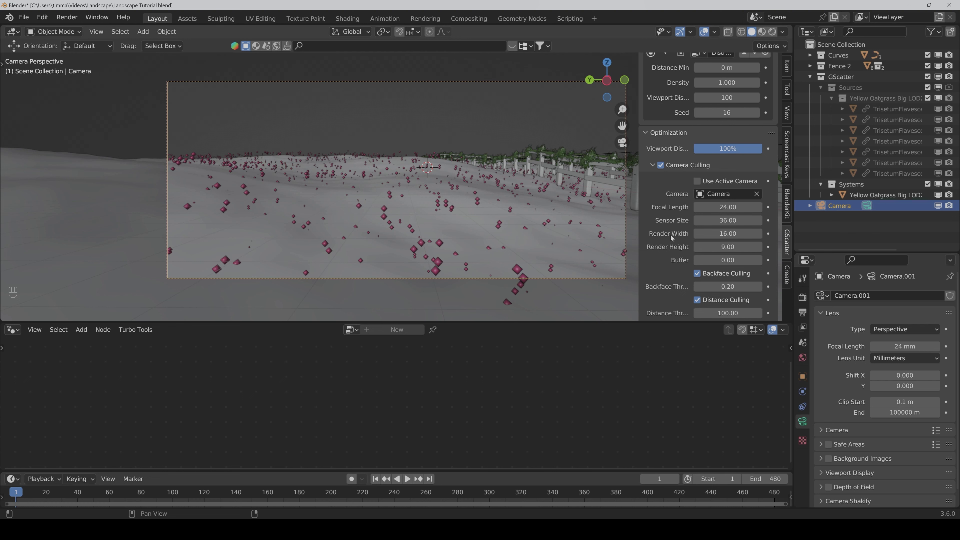
left_click(803, 312)
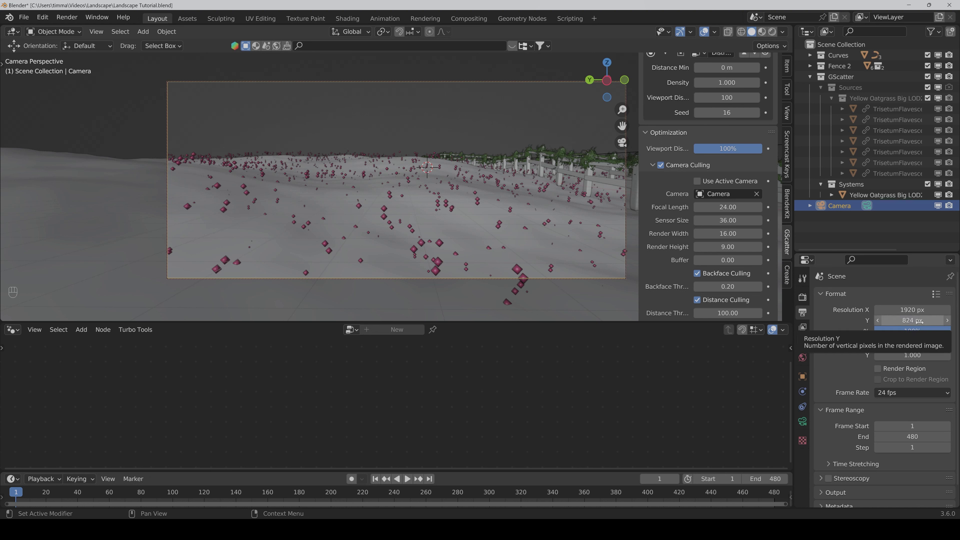
mouse_move(728, 233)
left_mouse_down()
mouse_move(741, 233)
mouse_move(728, 233)
left_mouse_up()
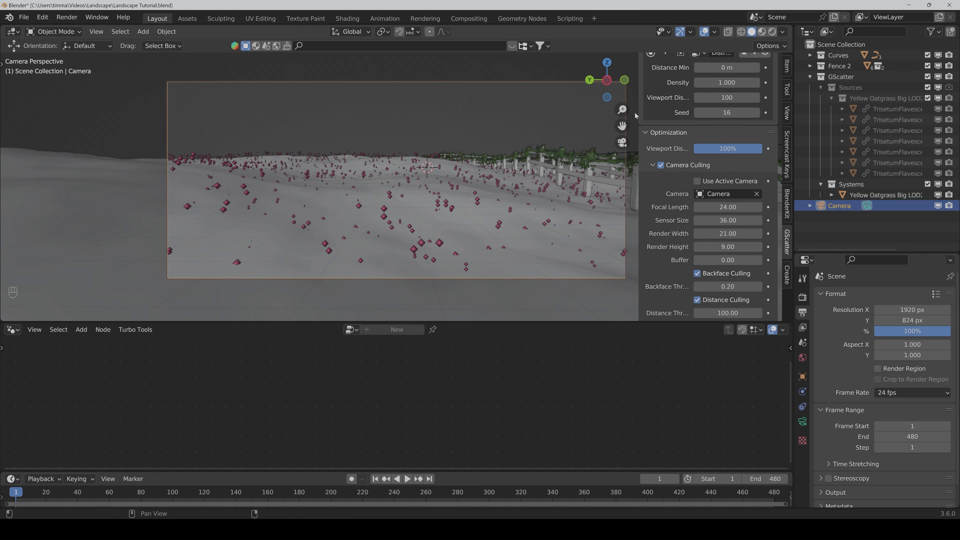
middle_click_drag(612, 151, 429, 228)
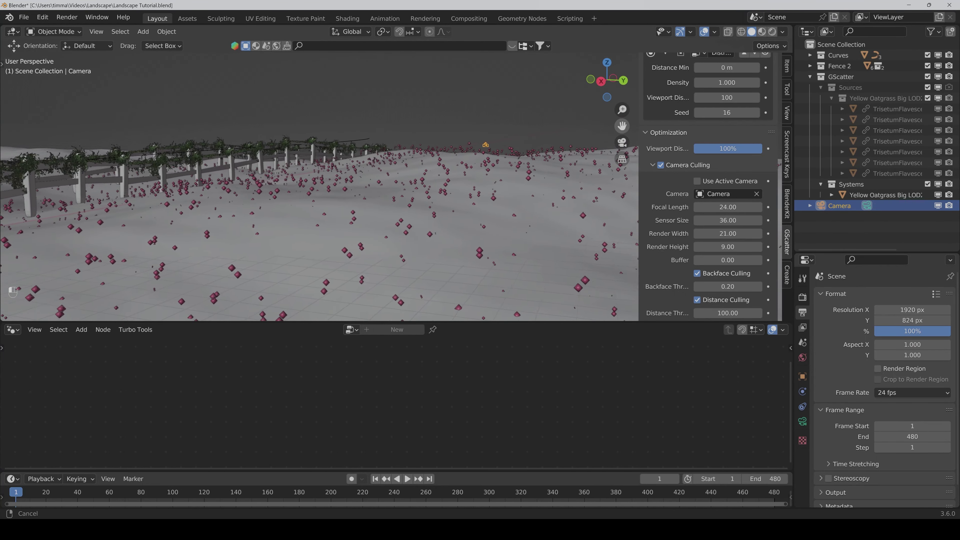
middle_click_drag(699, 265, 752, 303)
left_click(698, 273)
left_click(697, 274)
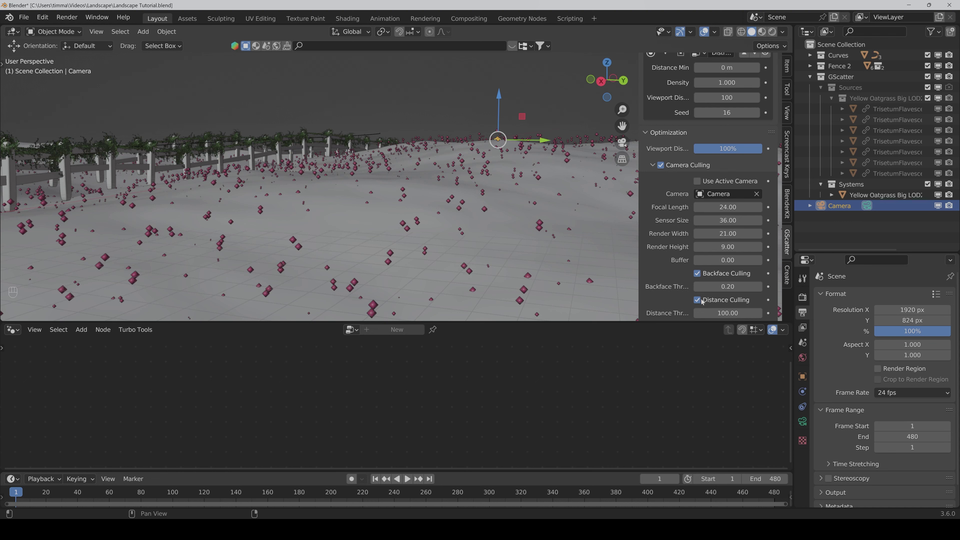
Step: Set the grass culling Distance Threshold back to 100 after testing other values
middle_click_drag(541, 204, 348, 230)
scroll(674, 271, "down", 2)
mouse_move(718, 293)
left_mouse_down()
mouse_move(707, 293)
mouse_move(723, 293)
left_mouse_up()
left_click(723, 293)
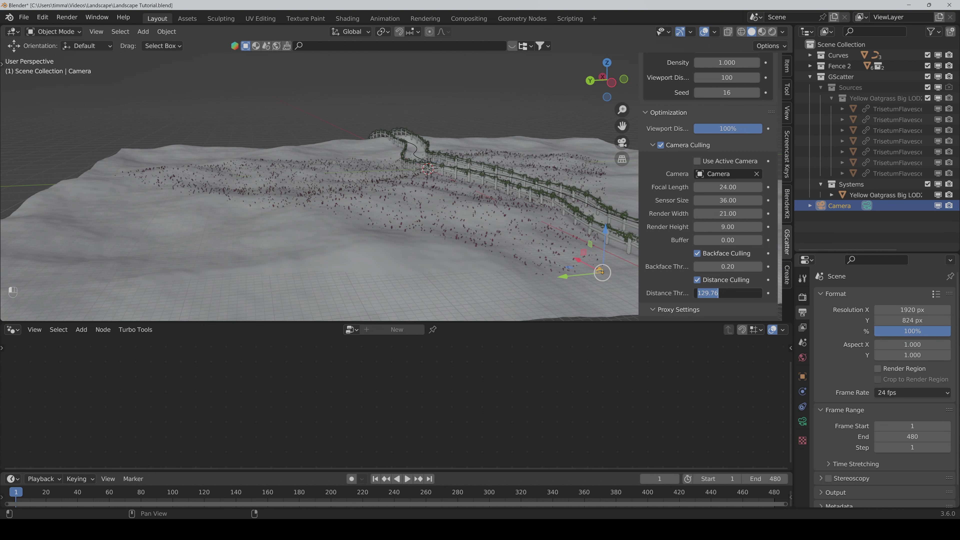
type("100")
key("Return")
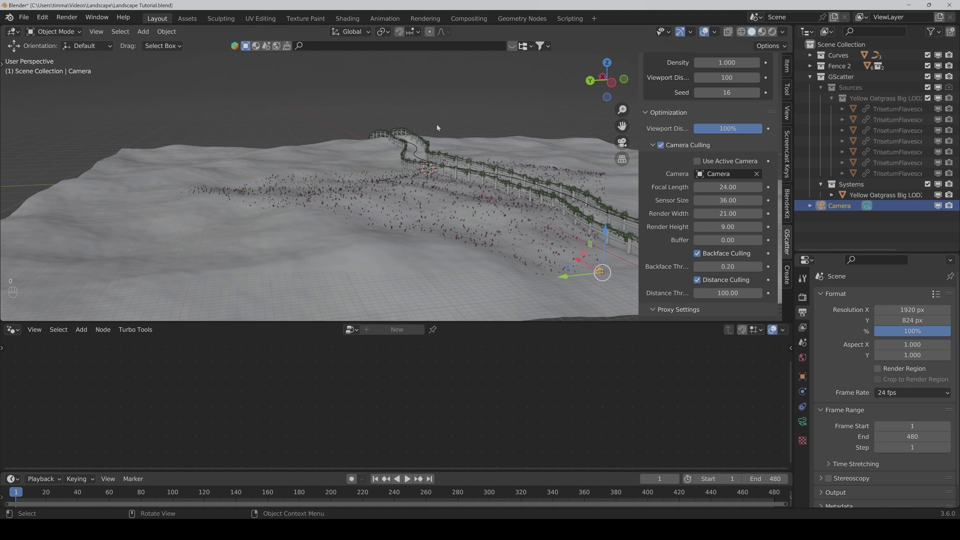
Step: Zoom, orbit and pan around the culled oatgrass near the fence
scroll(360, 169, "up", 3)
scroll(444, 201, "up", 2)
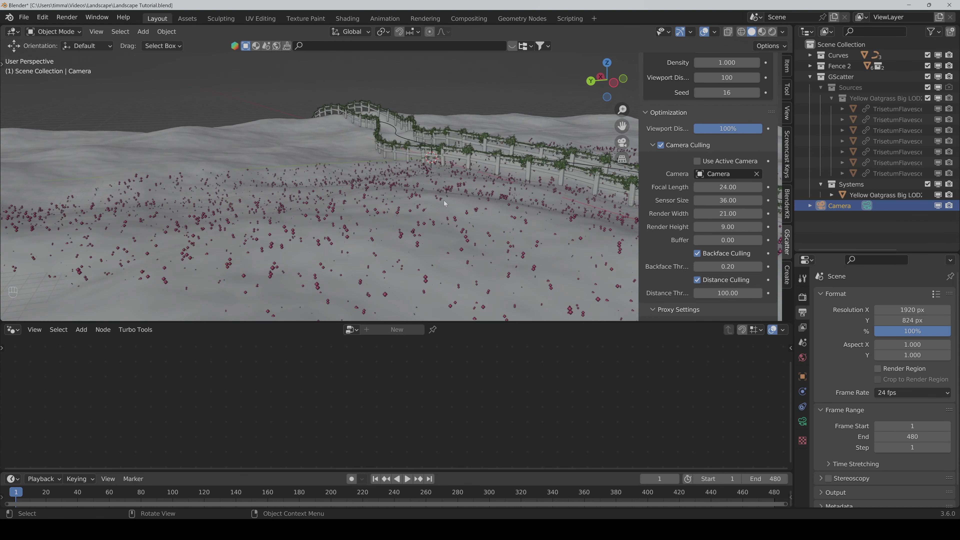
middle_click_drag(444, 201, 423, 195)
scroll(423, 195, "up", 2)
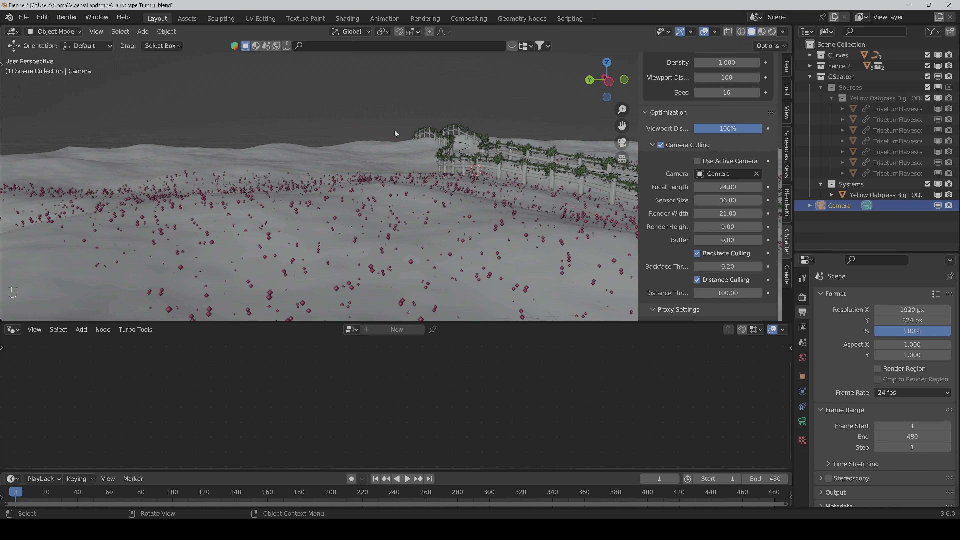
middle_click_drag(395, 131, 435, 195)
scroll(435, 195, "up", 3)
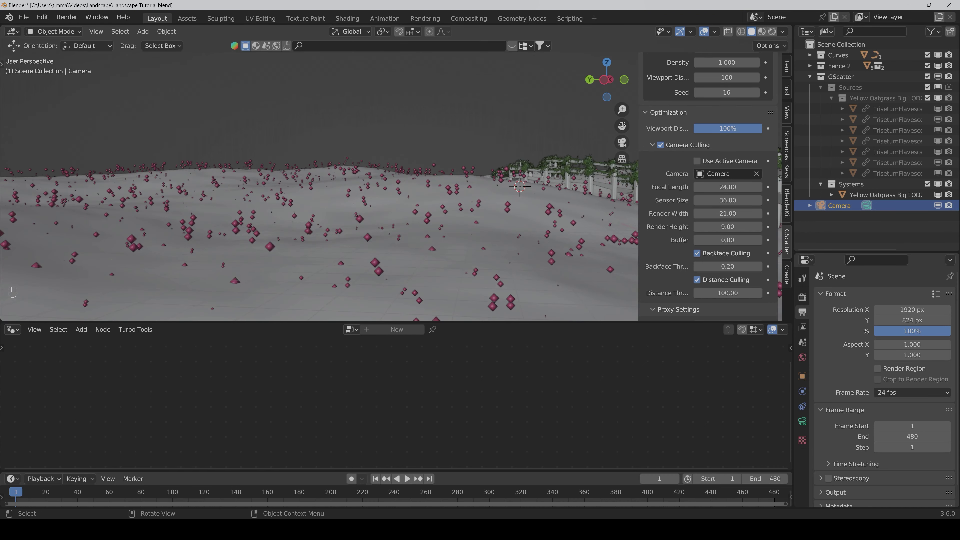
left_click_drag(623, 126, 650, 127)
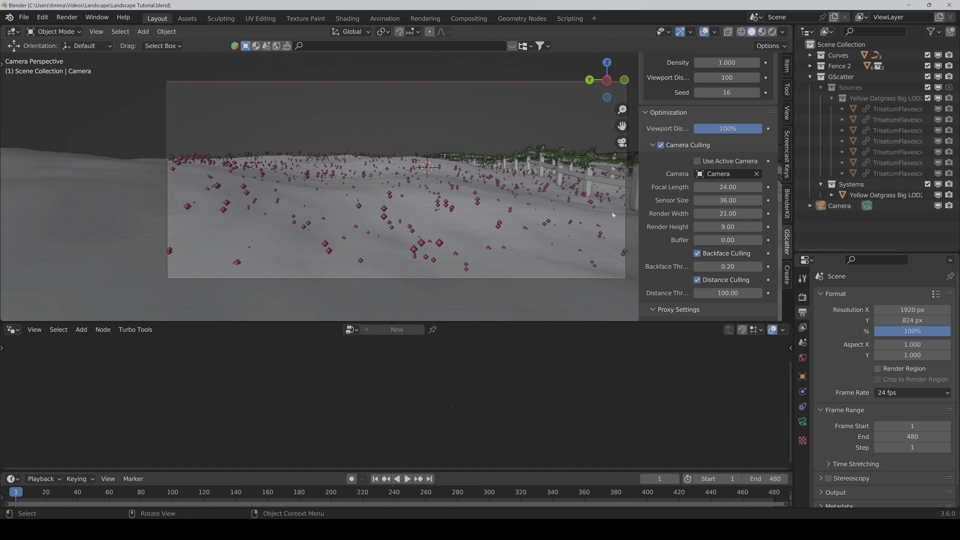
Step: Turn off the scatter system's proxy display so the oatgrass shows as real grass
scroll(677, 259, "up", 10)
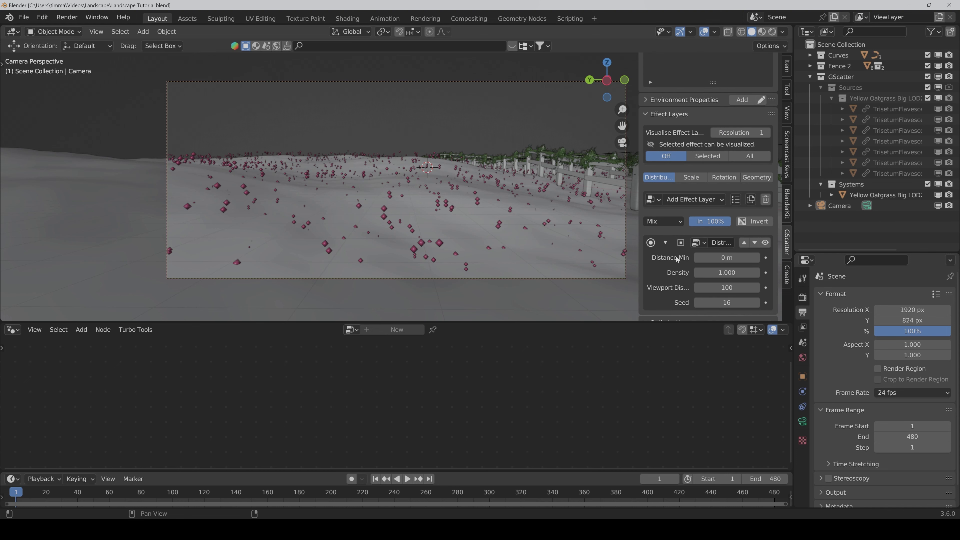
scroll(676, 258, "up", 5)
left_click(741, 112)
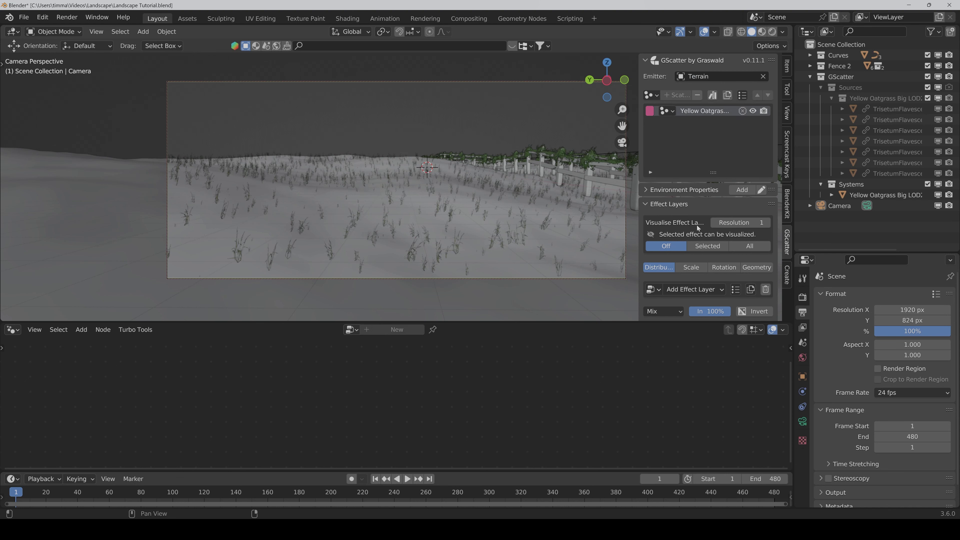
Step: Set the Camera Culling Distance Threshold to 50 and save the file
scroll(696, 225, "down", 15)
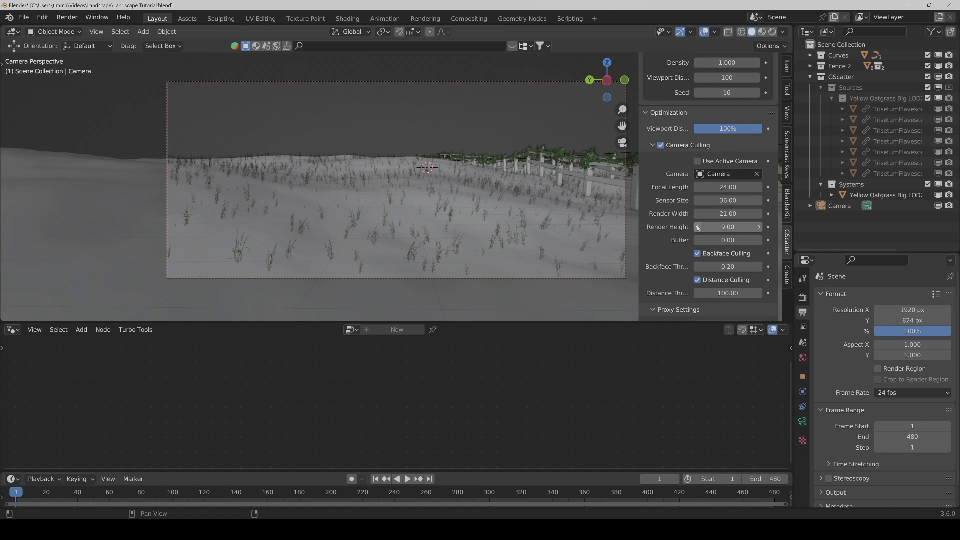
left_click(727, 293)
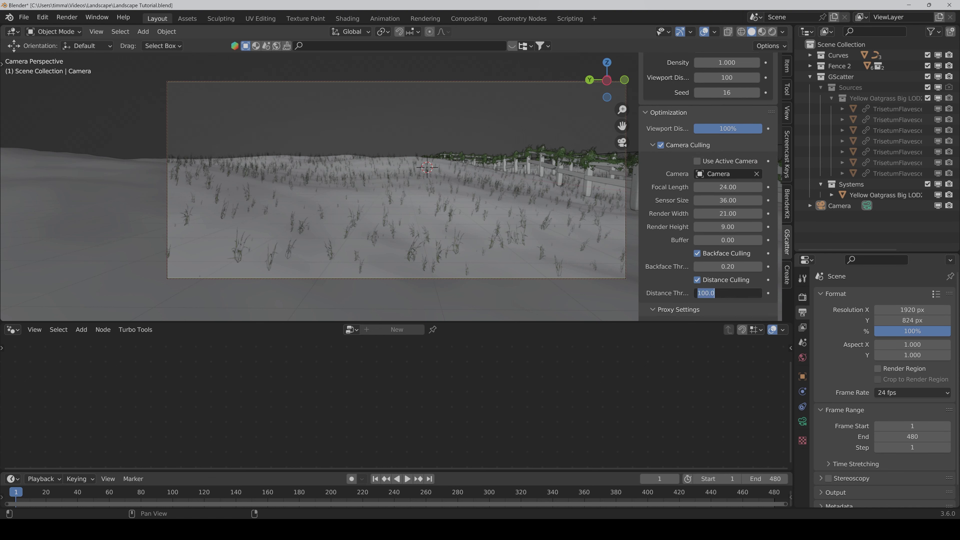
type("50")
key("Return")
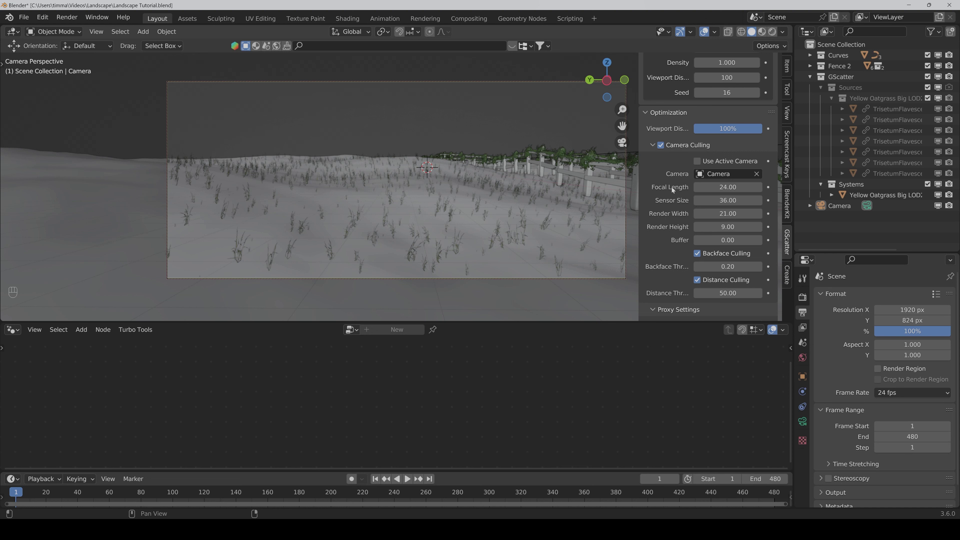
scroll(672, 188, "up", 8)
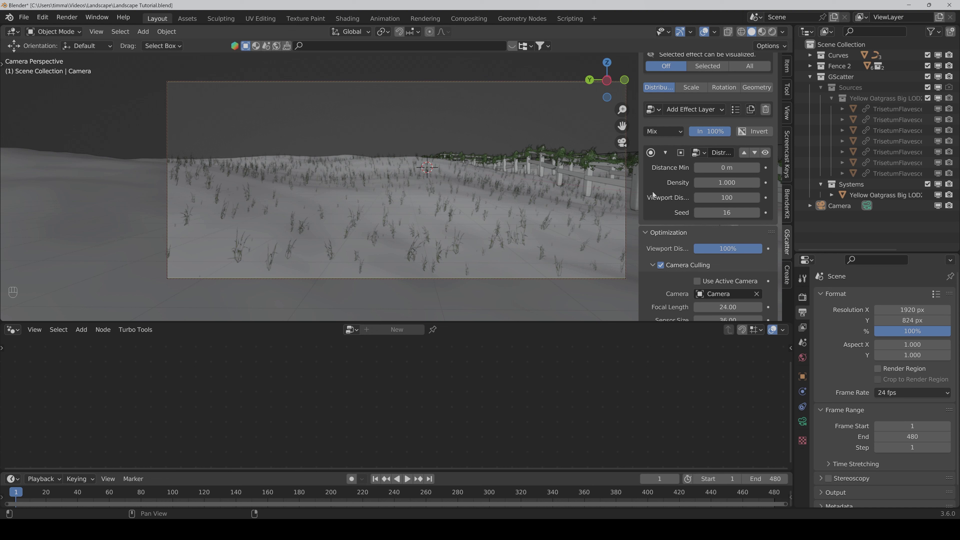
key("ctrl+s")
scroll(674, 216, "up", 10)
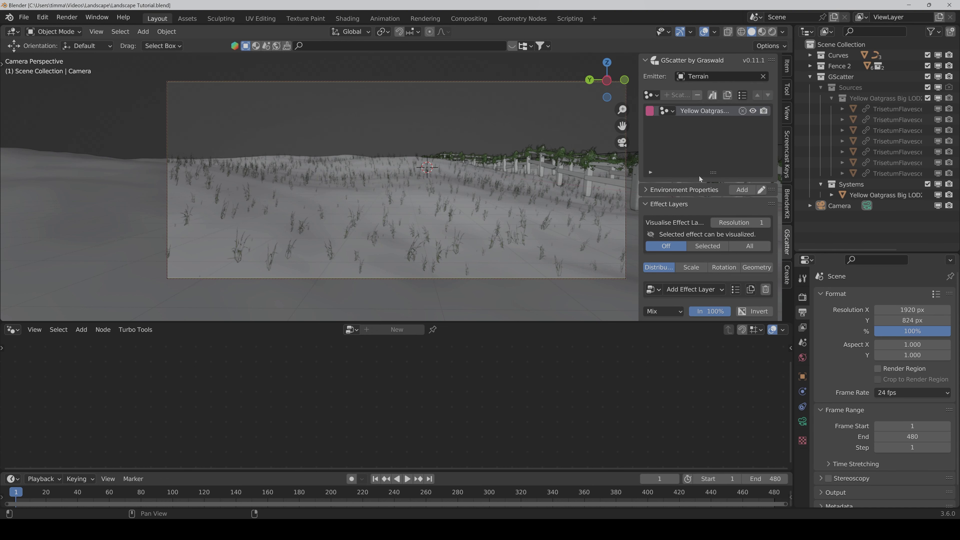
Step: Scatter Yellow Oatgrass Big across the terrain at Level Of Detail 2
left_click(711, 95)
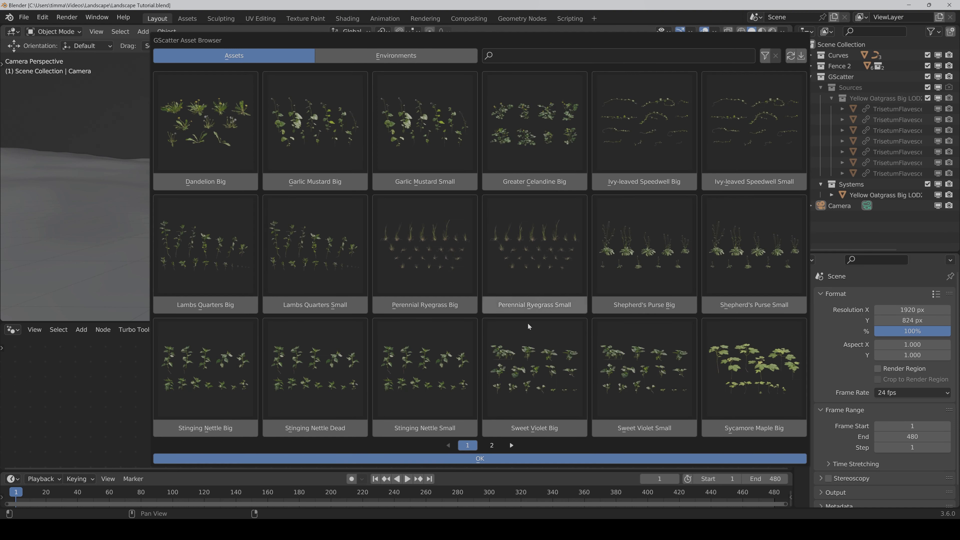
left_click(492, 446)
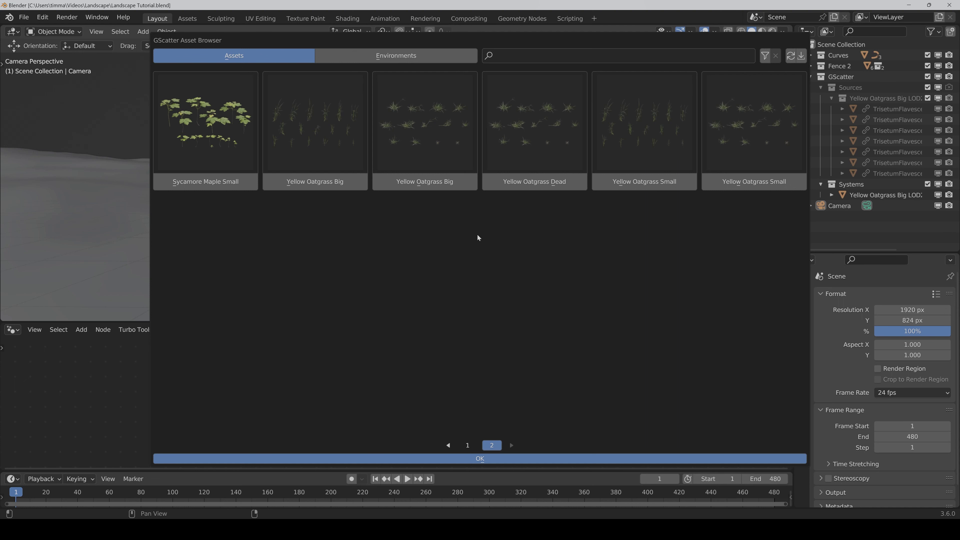
left_click(423, 183)
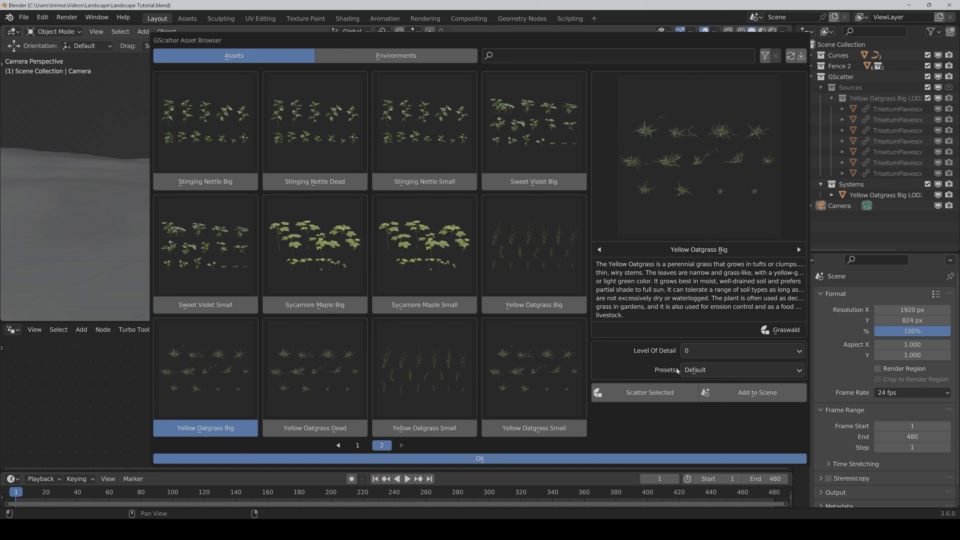
left_click(716, 352)
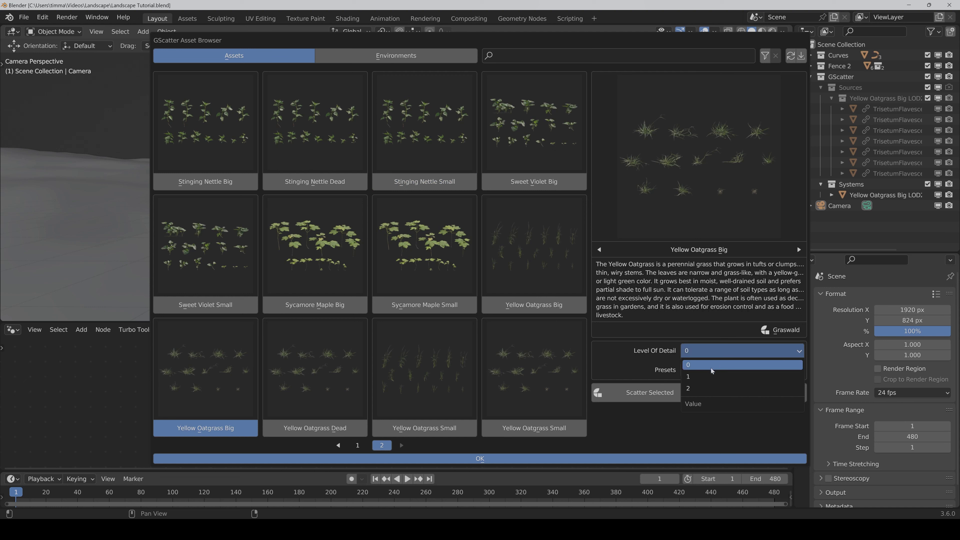
left_click(707, 389)
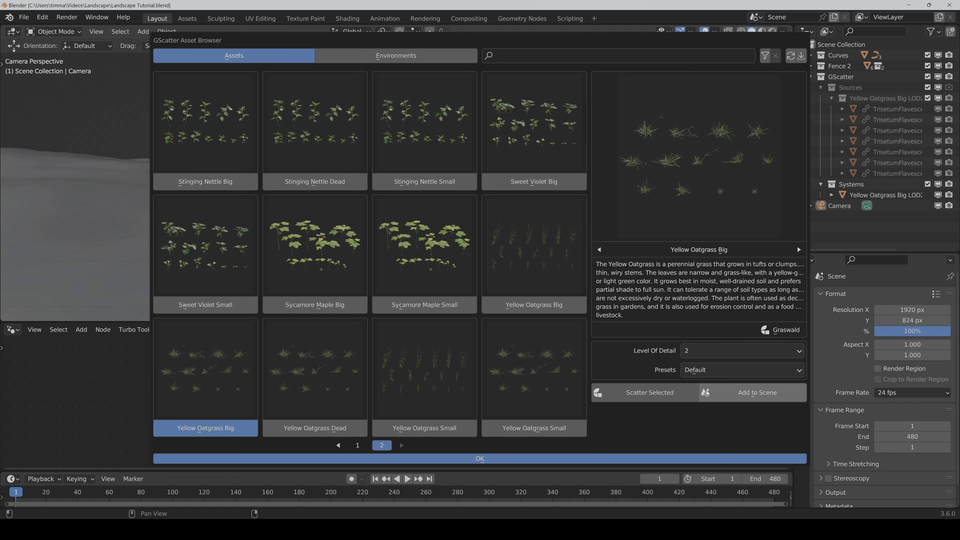
left_click(650, 395)
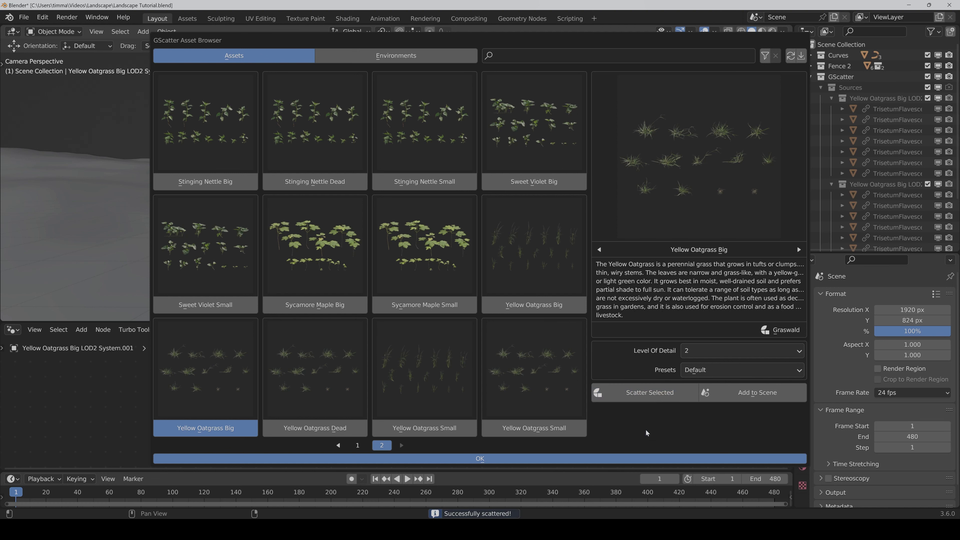
Step: Scatter Yellow Oatgrass Dead and both Yellow Oatgrass Small variants over the terrain
left_click(324, 428)
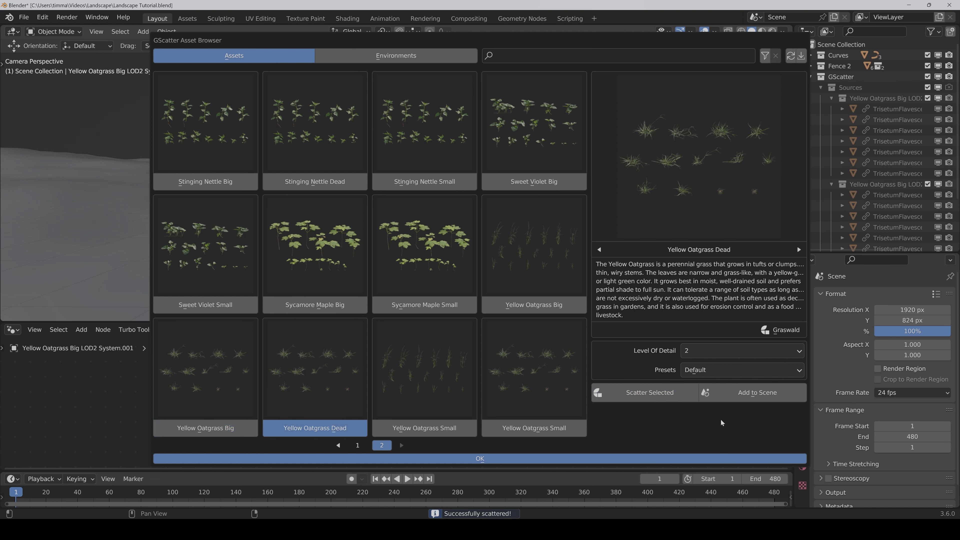
left_click(645, 395)
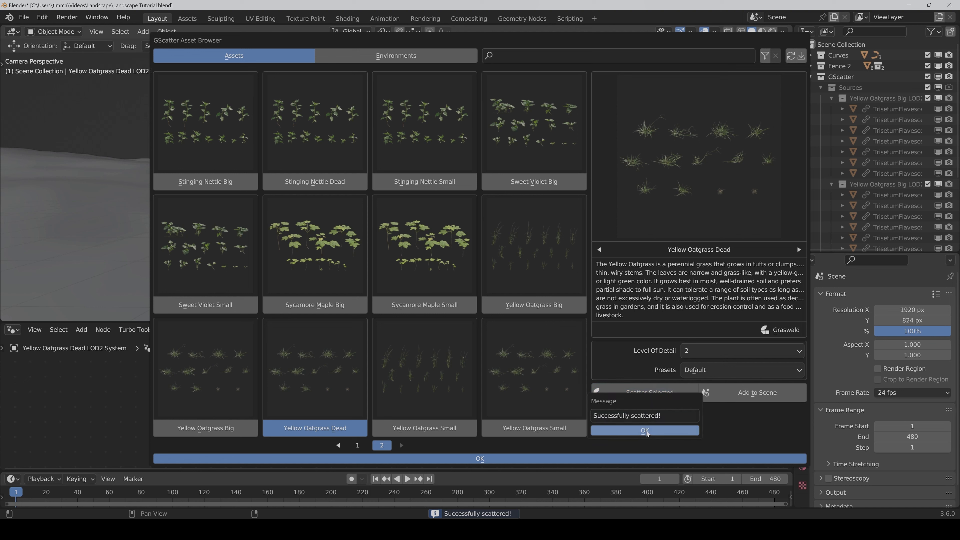
left_click(646, 431)
left_click(437, 427)
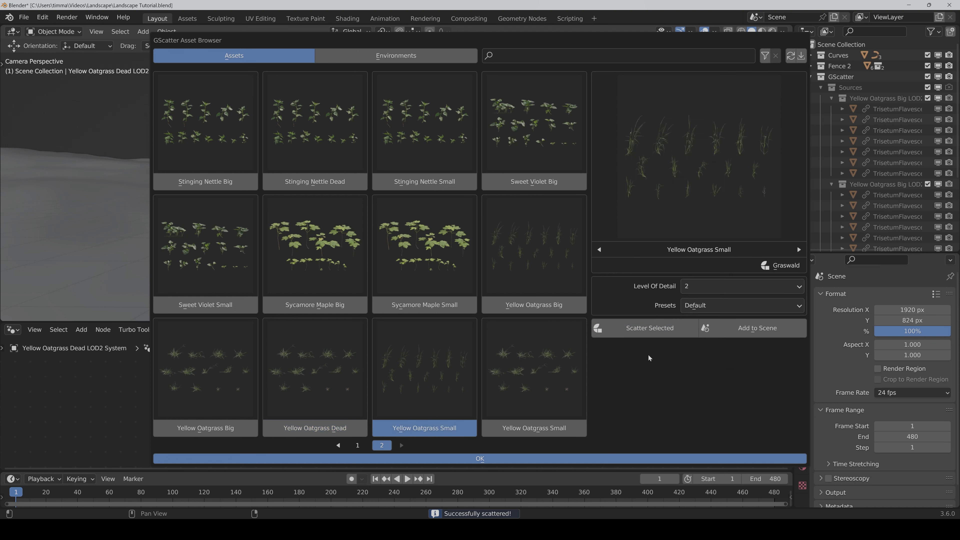
left_click(649, 326)
left_click(642, 362)
left_click(556, 427)
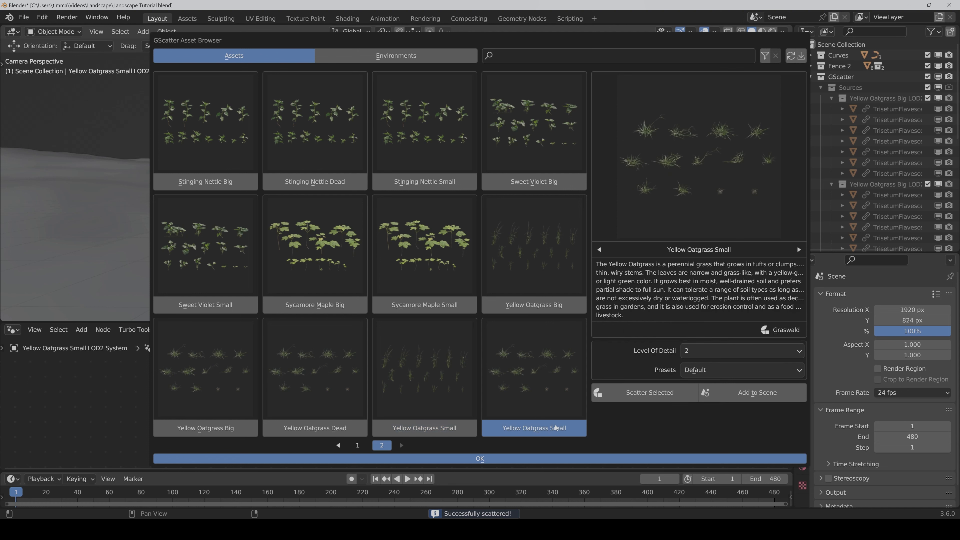
left_click(657, 390)
left_click(647, 423)
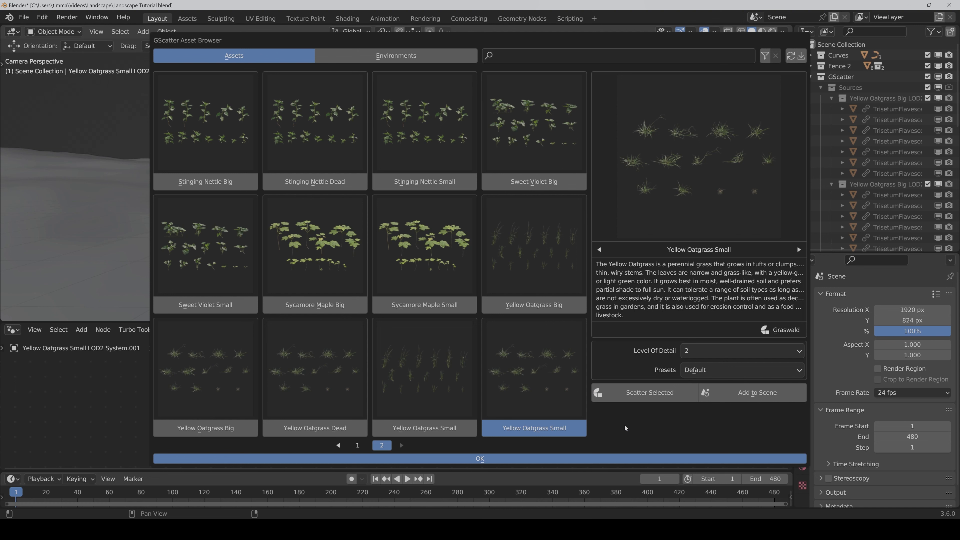
Step: Scatter Dandelion Big over the terrain from the first asset page
left_click(357, 445)
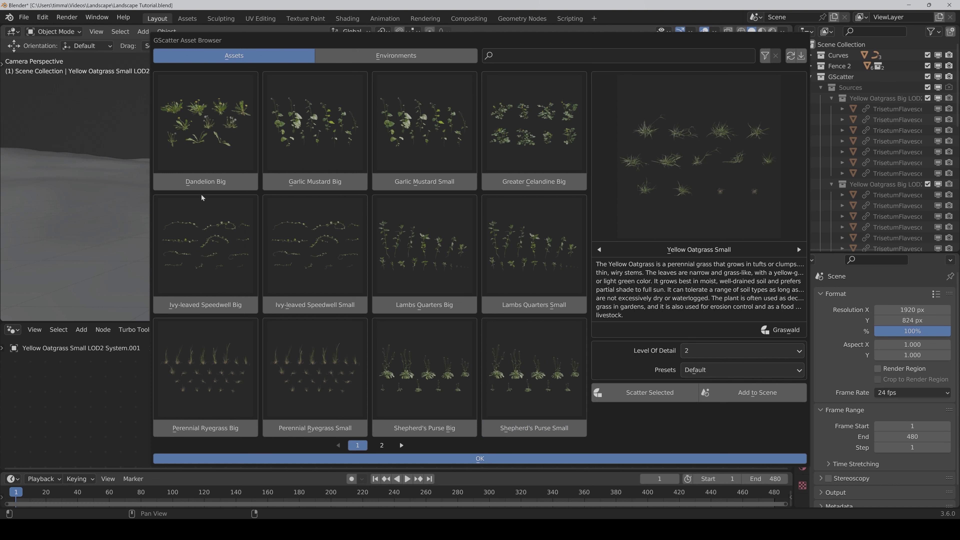
left_click(202, 182)
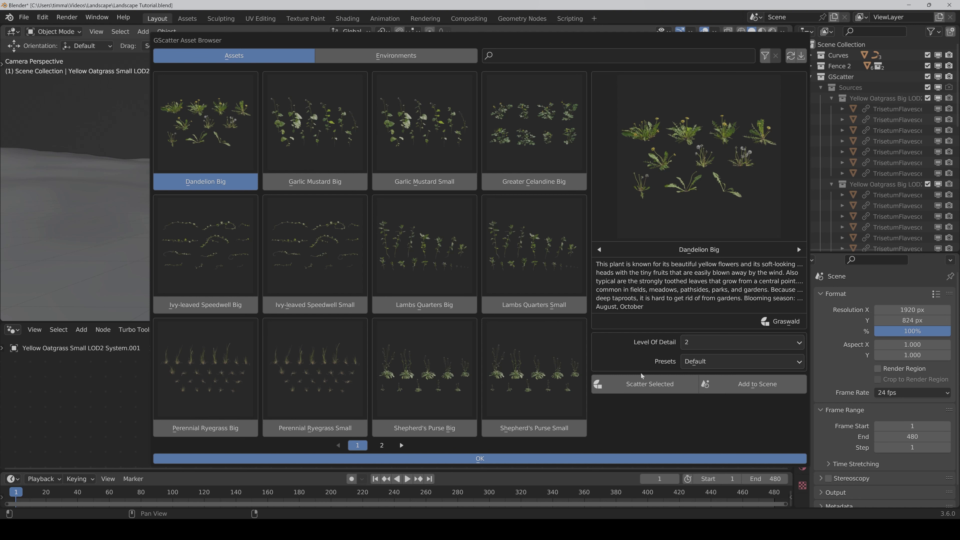
left_click(641, 385)
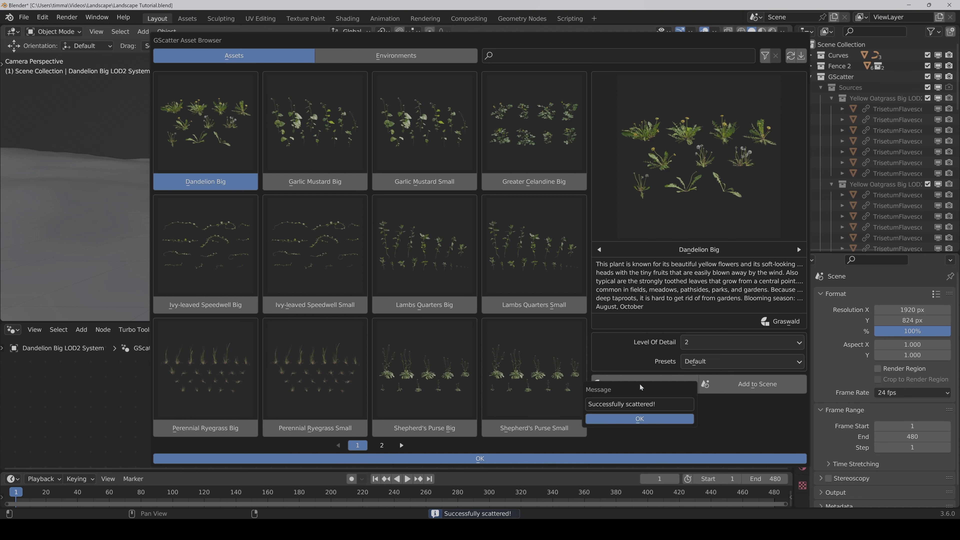
left_click(638, 420)
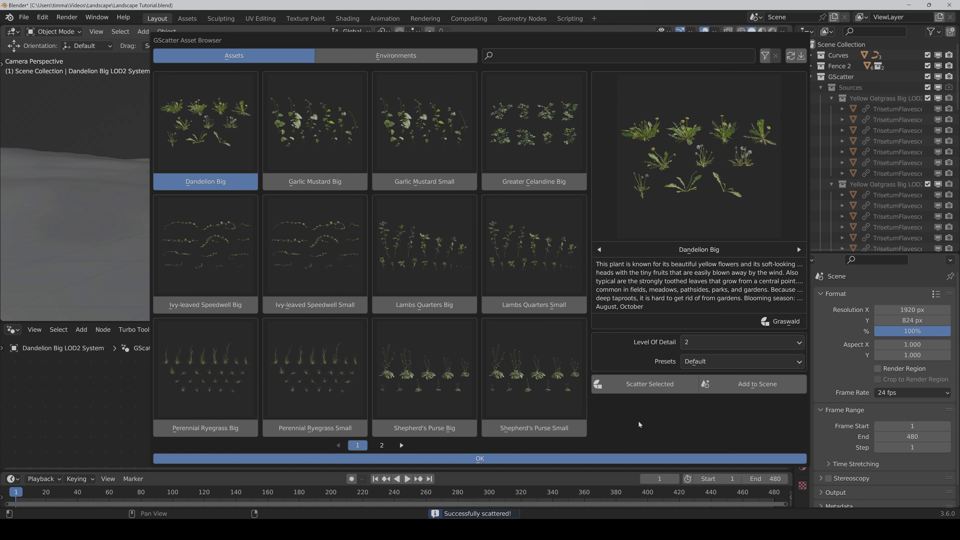
left_click(631, 459)
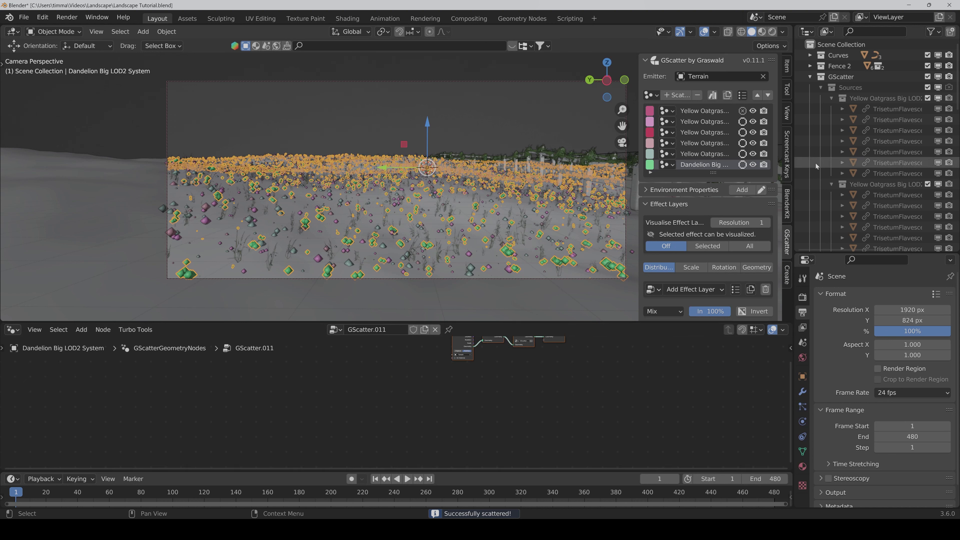
Step: Save, then display Yellow Oatgrass systems 2–5 and Dandelion Big as full plants
key("ctrl+s")
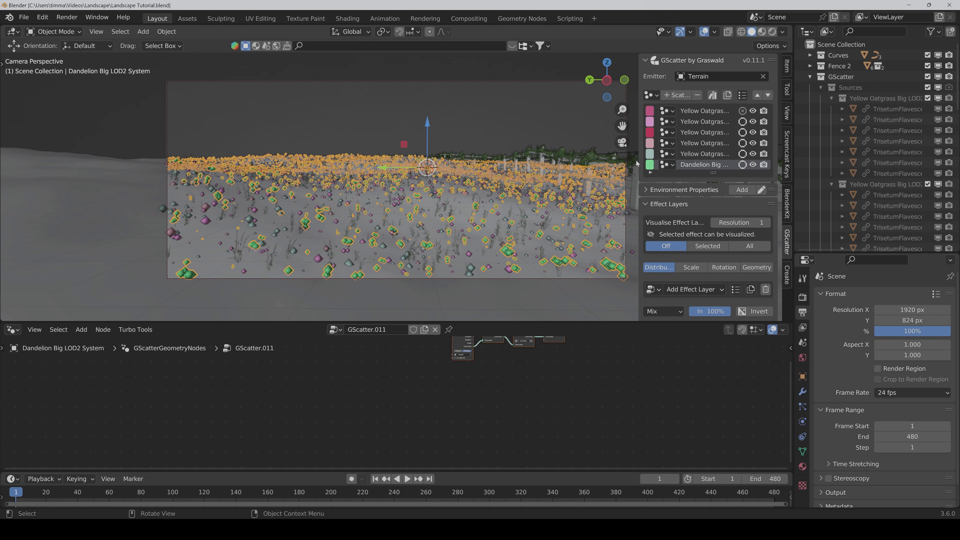
left_click(742, 122)
left_click(743, 132)
left_click(743, 143)
left_click(743, 154)
left_click(742, 165)
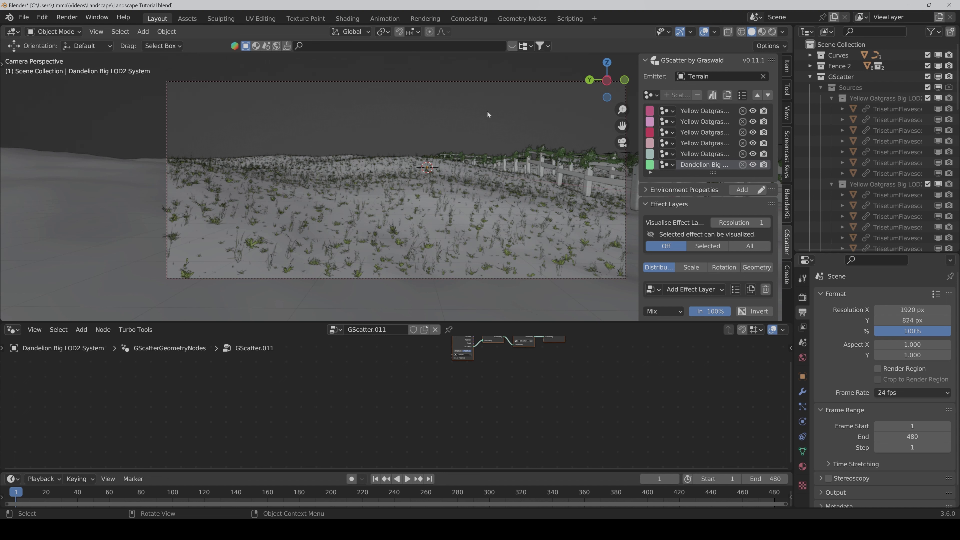
Step: Preview in Rendered shading with Scene Lights and Scene World off, using the HDRI, then save
left_click(772, 32)
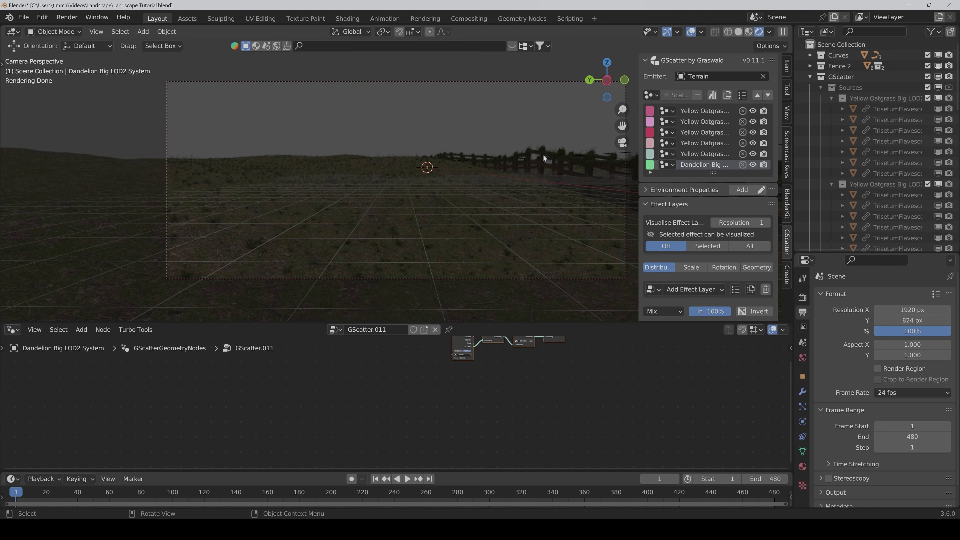
left_click(770, 32)
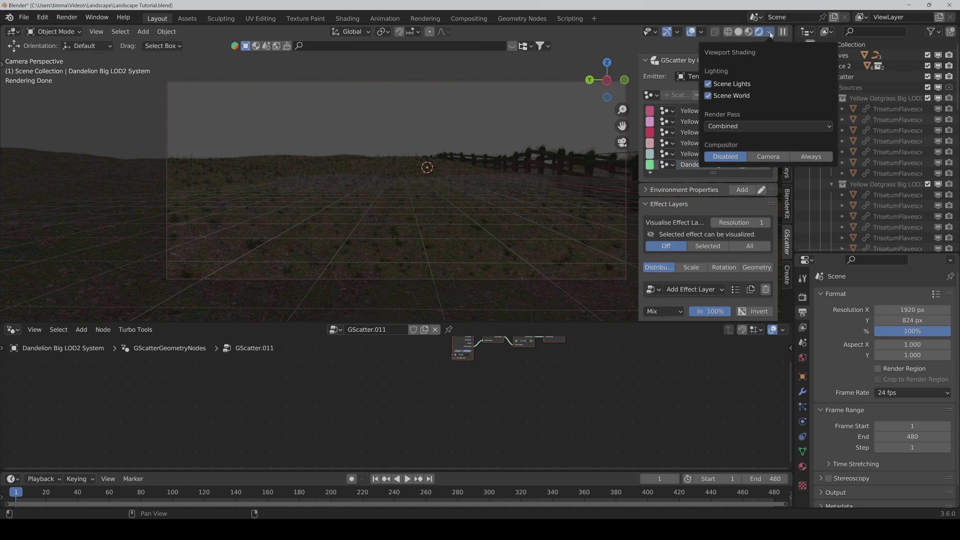
left_click(708, 84)
left_click(708, 96)
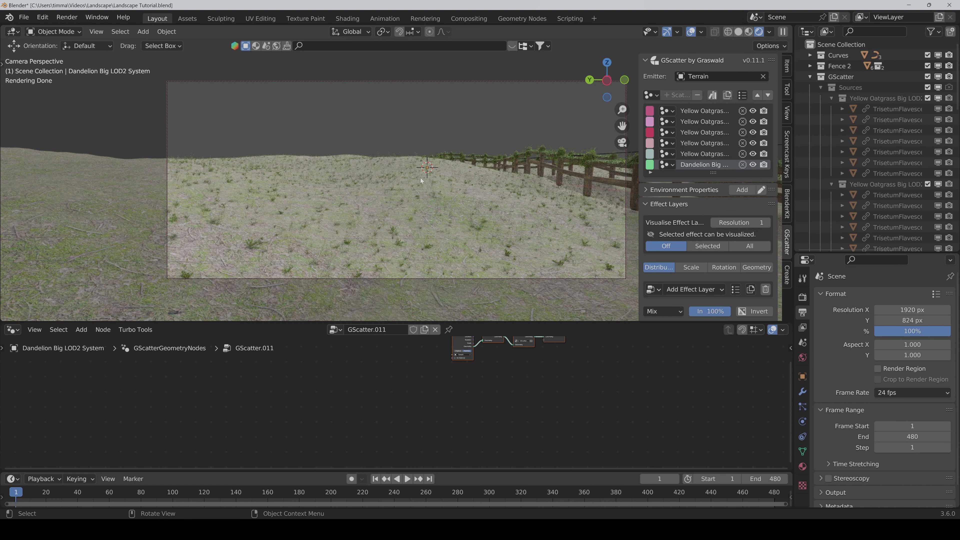
key("ctrl+s")
Step: Close the reopened asset browser unused and return the viewport to Solid shading
left_click(713, 95)
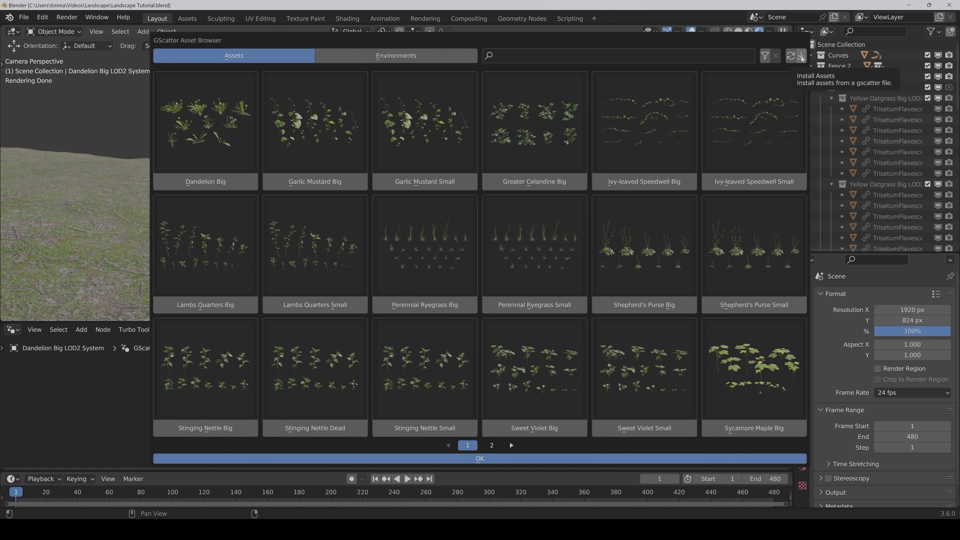
left_click(473, 459)
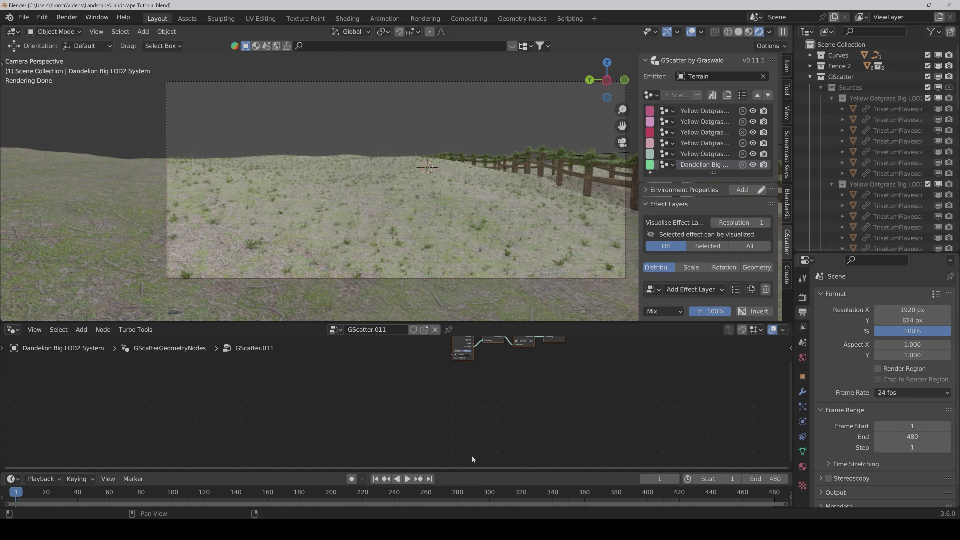
left_click(738, 32)
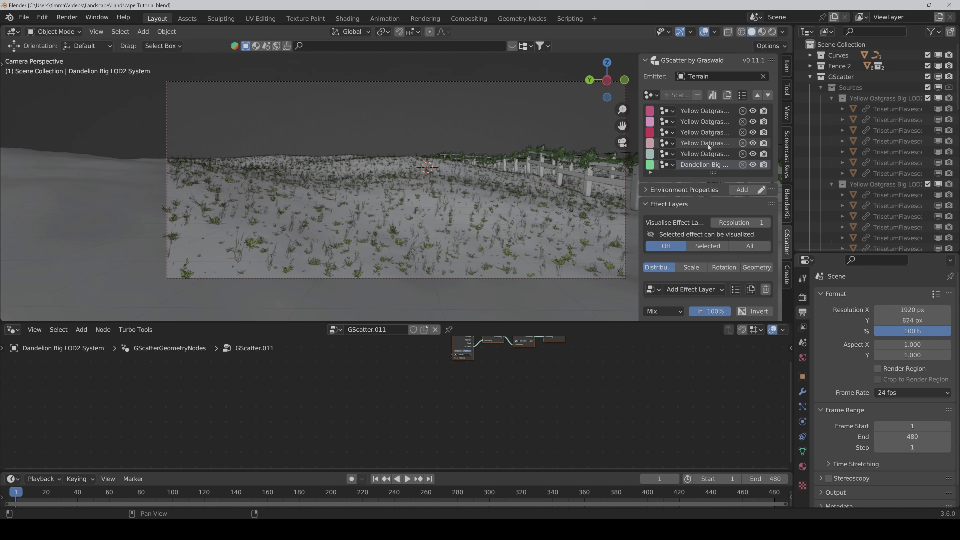
Step: Hide Dandelion Big and Yellow Oatgrass systems 2–5 in the viewport
left_click(753, 165)
left_click(753, 153)
left_click(754, 143)
left_click(753, 132)
left_click(754, 122)
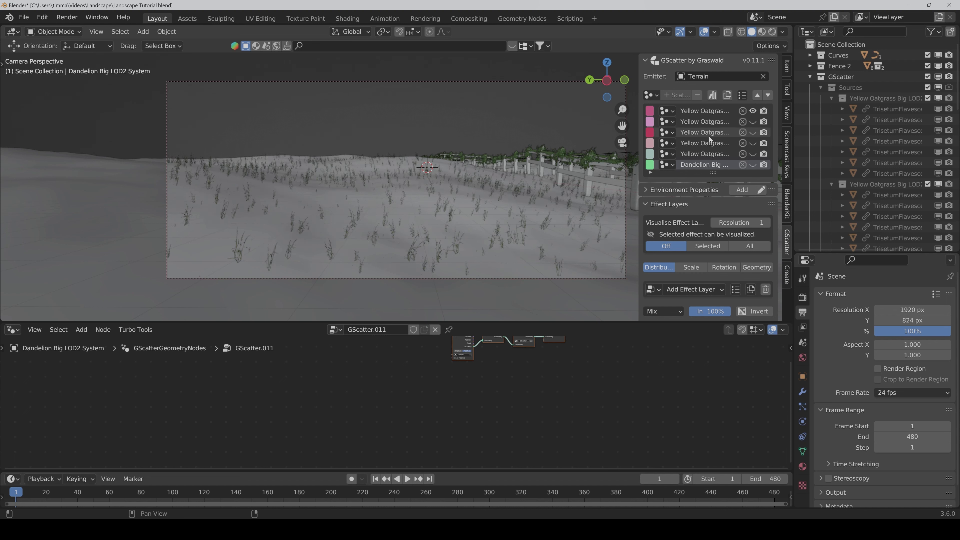
Step: Set the first Yellow Oatgrass system's Distribution Density to 10 and orbit to view the patch
left_click(703, 115)
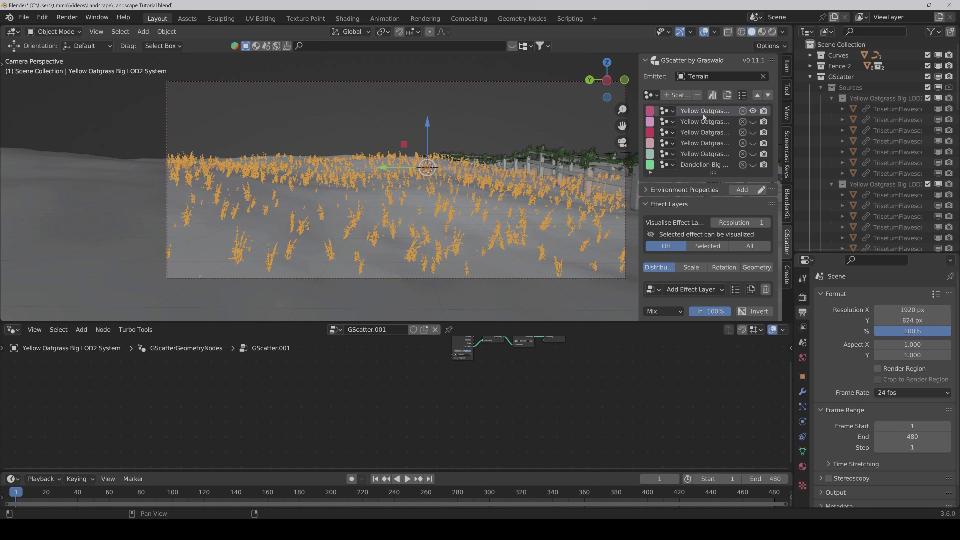
left_click(494, 118)
scroll(688, 248, "down", 5)
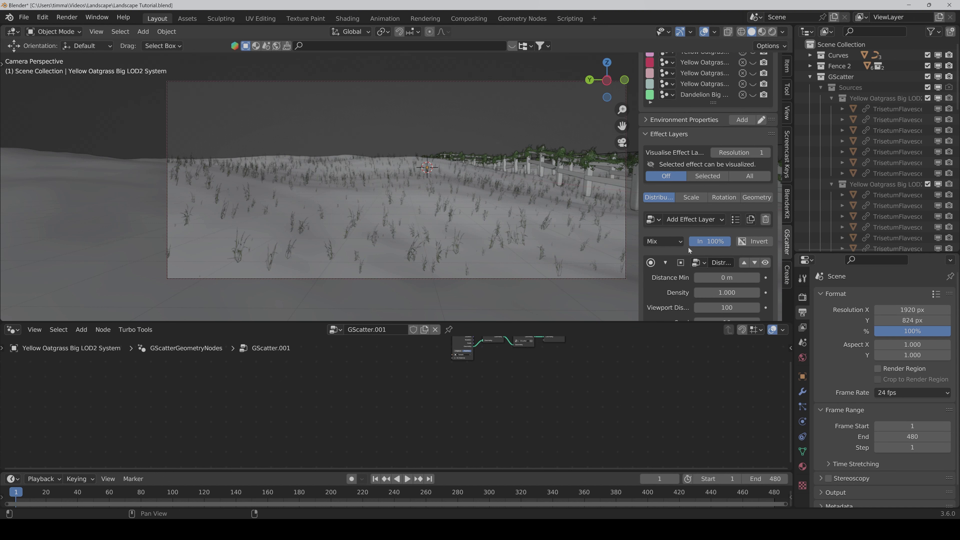
scroll(688, 247, "down", 5)
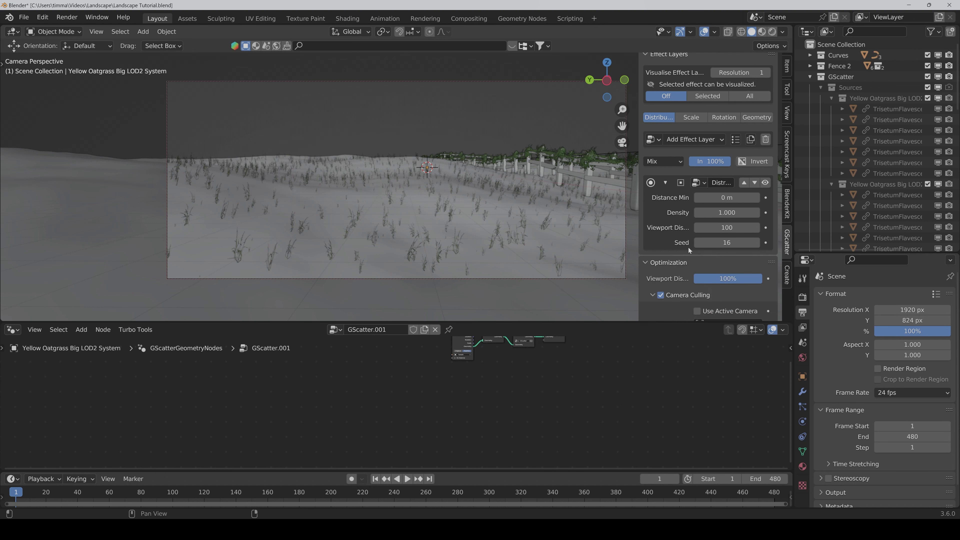
left_click(727, 213)
type("10")
key("Return")
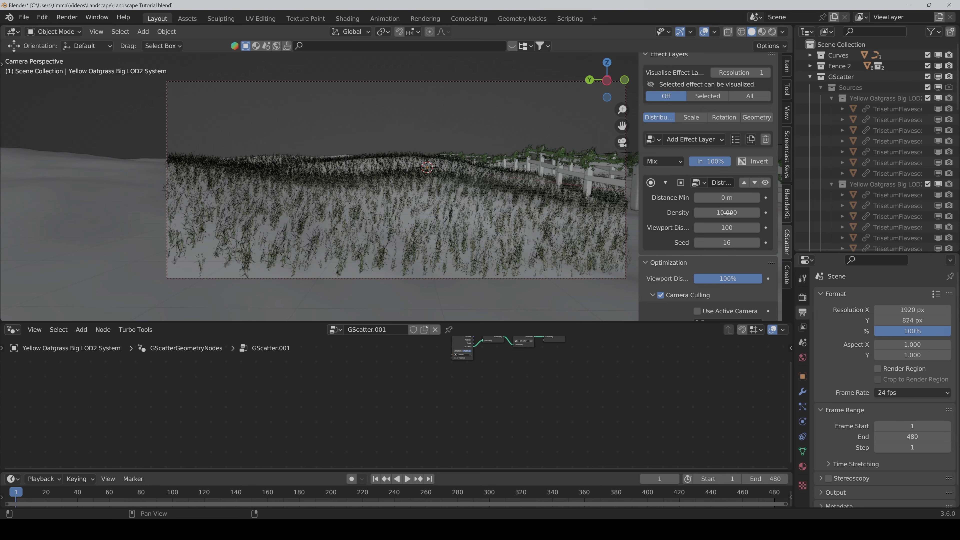
middle_click_drag(605, 159, 632, 102)
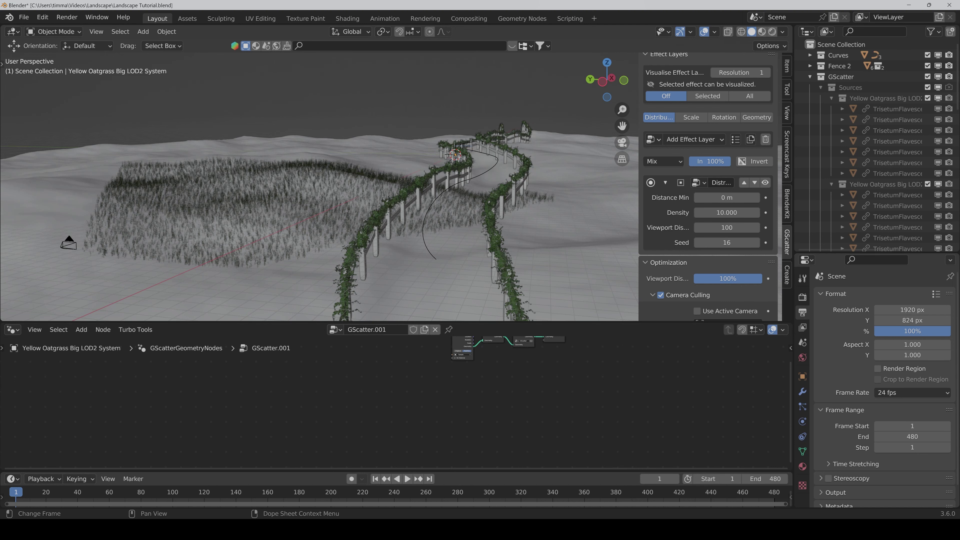
Step: Switch to the browser showing the Grass-2048x1152.png meadow reference image
key("alt+Tab")
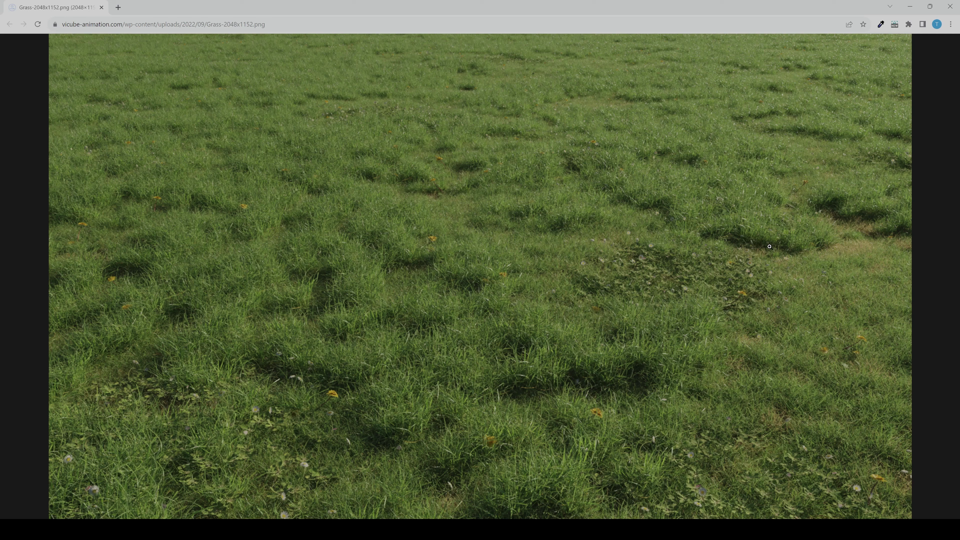
Step: Add a Noise Texture effect layer to the grass, moving its ramp stops to 0.282 and 0.807
left_click(912, 7)
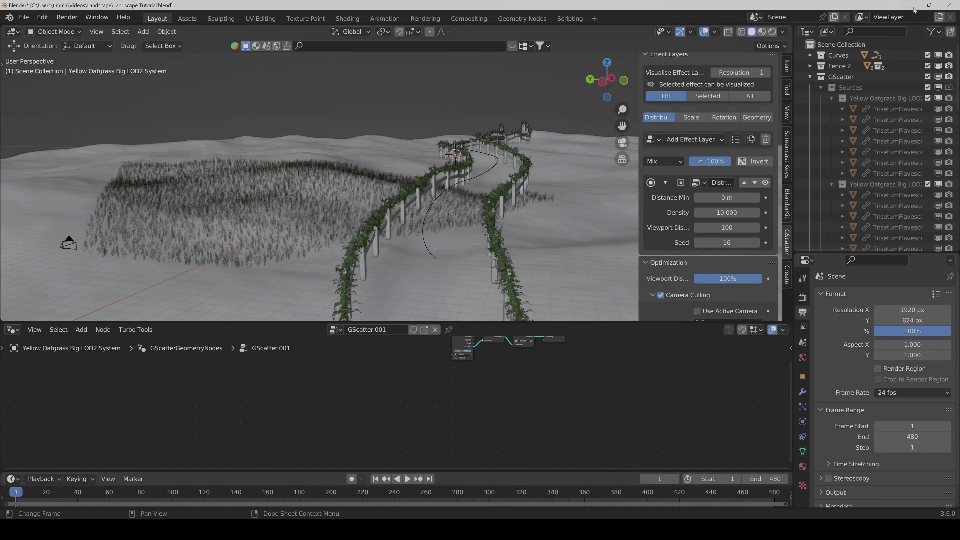
left_click(688, 141)
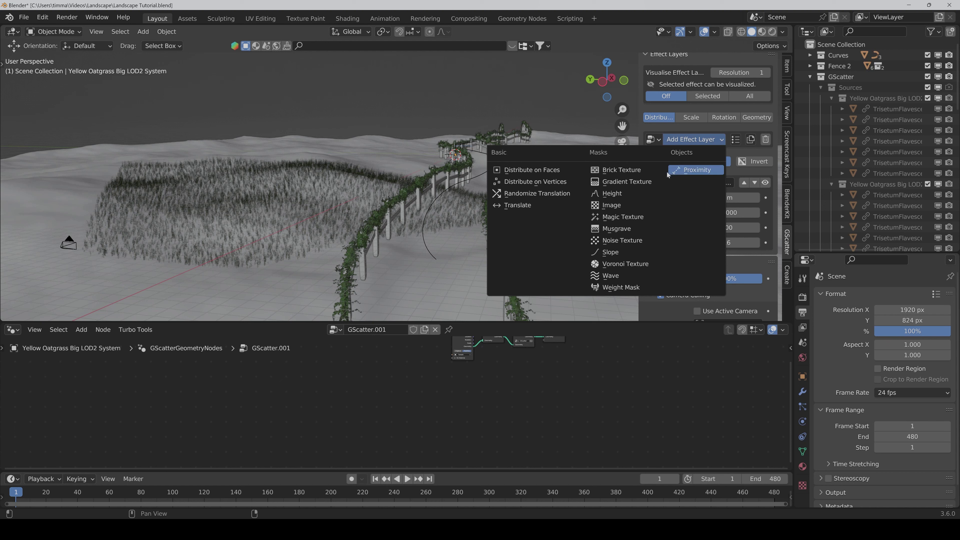
left_click(630, 240)
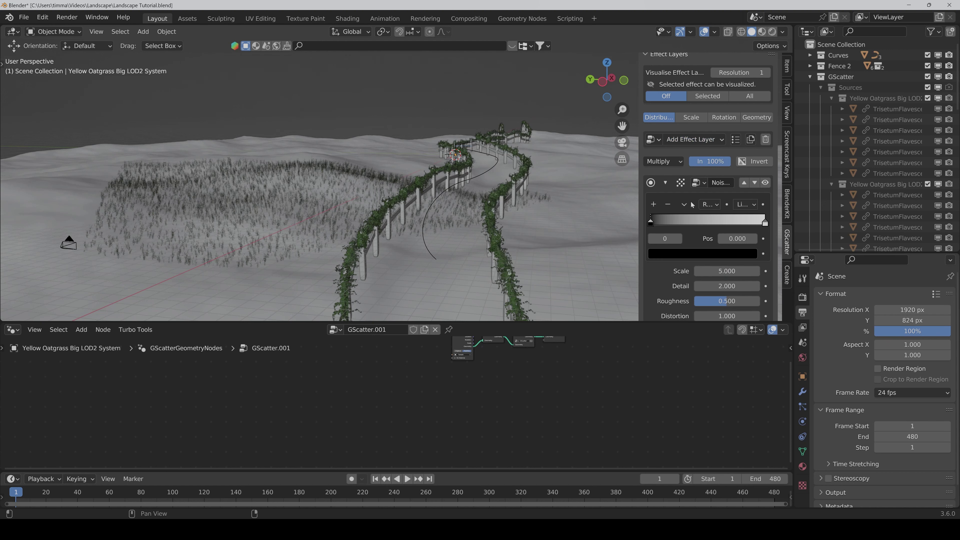
left_click_drag(651, 222, 683, 226)
left_click_drag(765, 222, 708, 224)
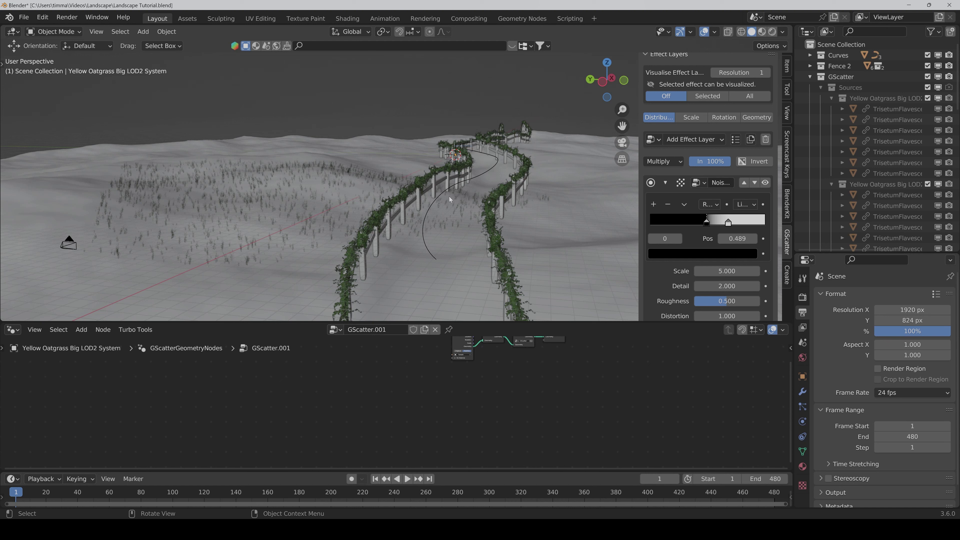
Step: Make a linked duplicate of the Path curve, left in place
left_click(442, 192)
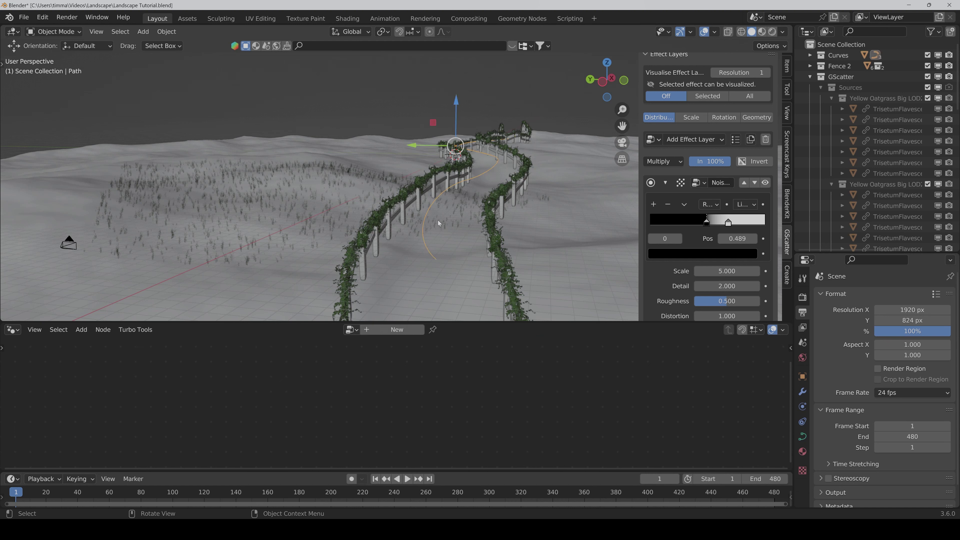
right_click(442, 204)
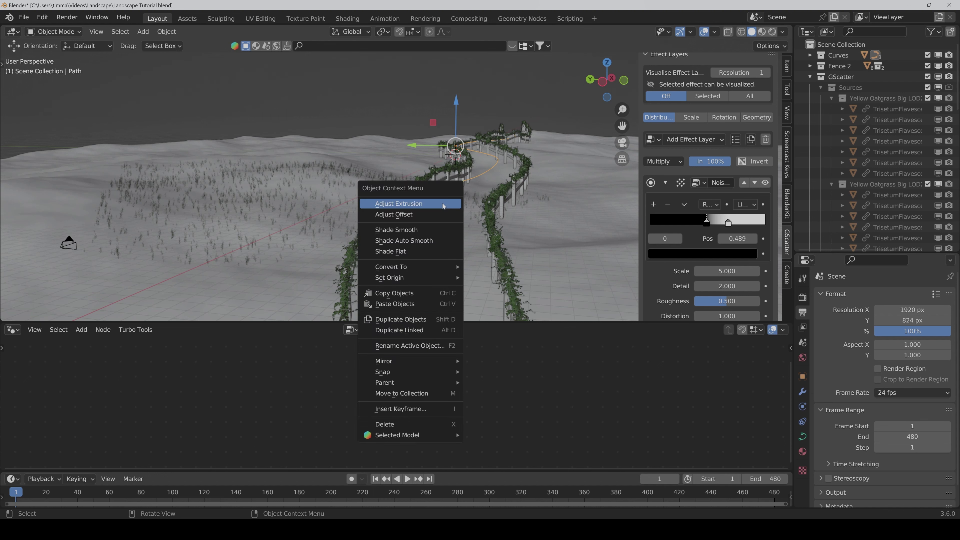
left_click(425, 330)
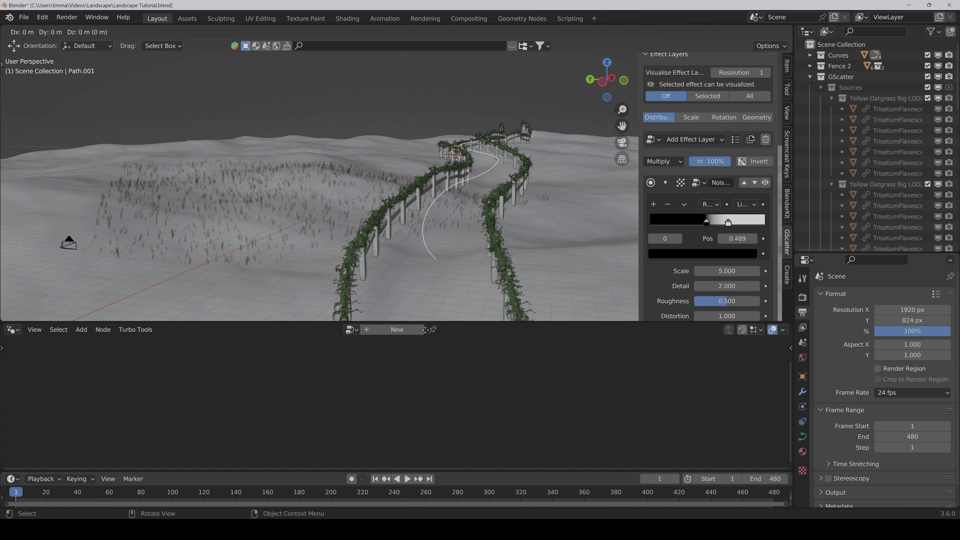
key("Escape")
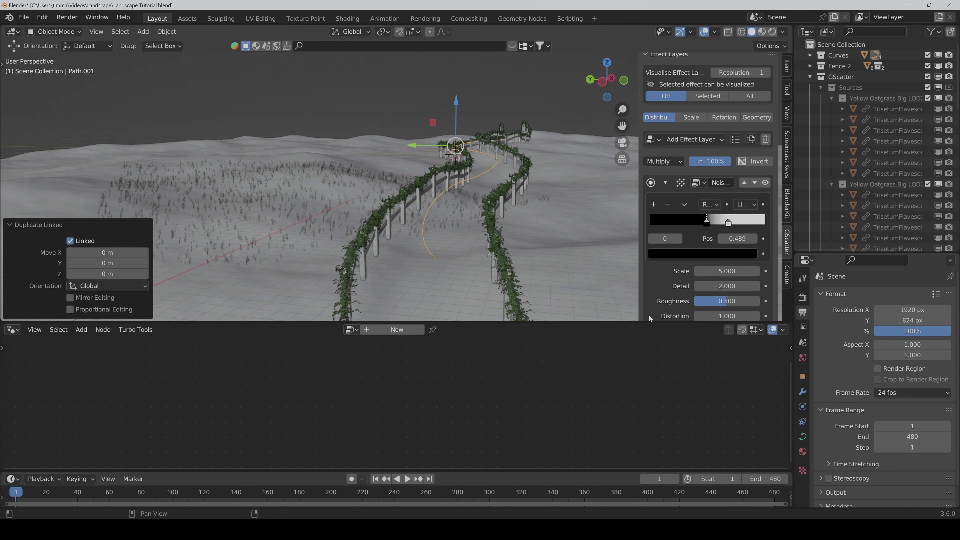
Step: Give the duplicate a Copy Transforms constraint targeting Path
left_click(802, 421)
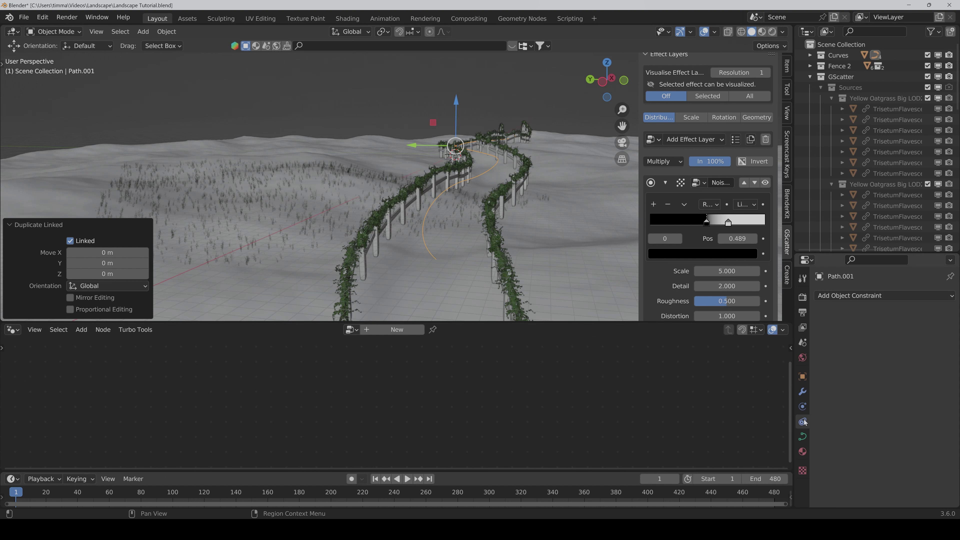
left_click(860, 297)
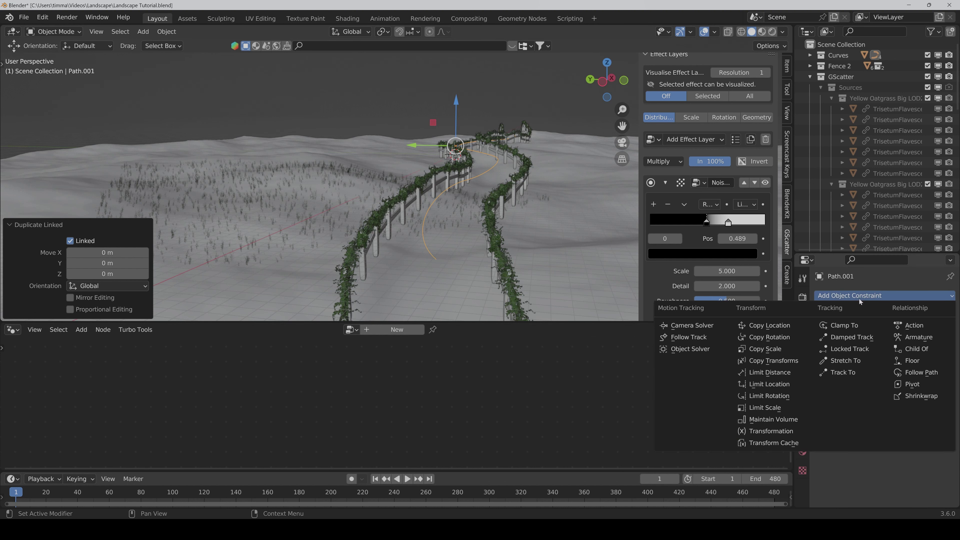
left_click(770, 362)
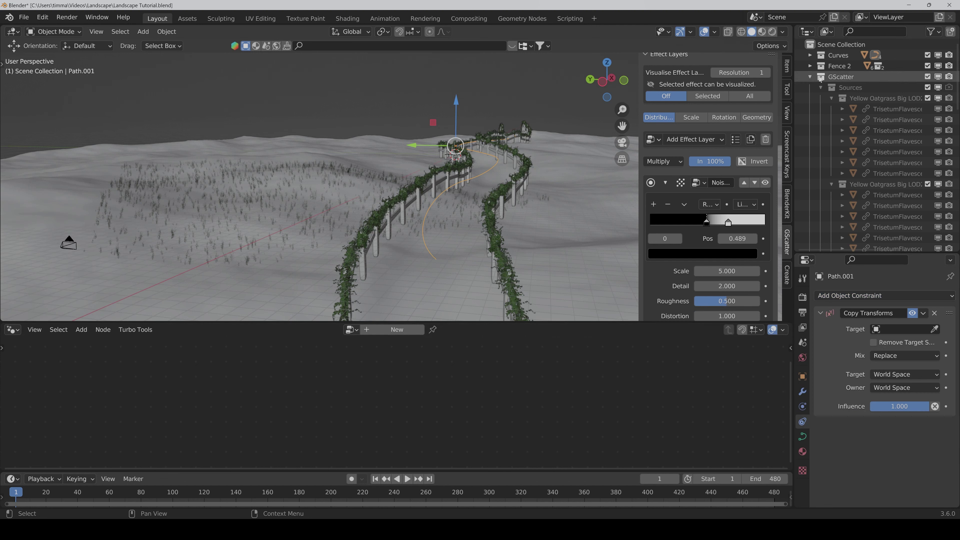
left_click(810, 56)
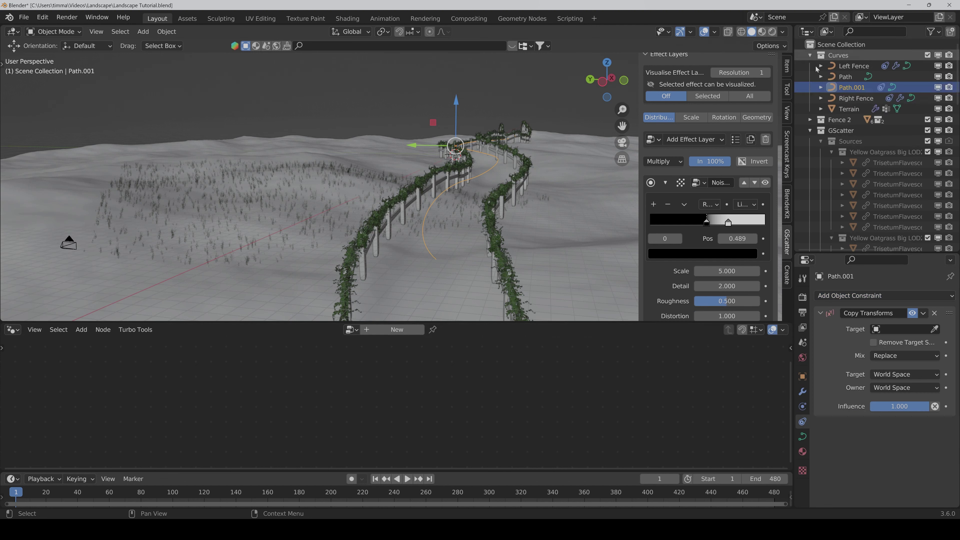
left_click(934, 329)
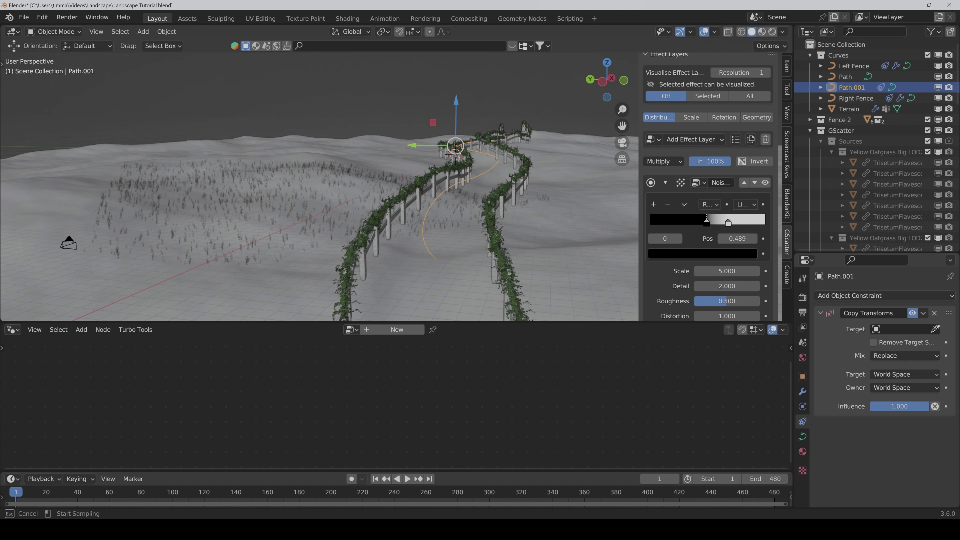
left_click(845, 77)
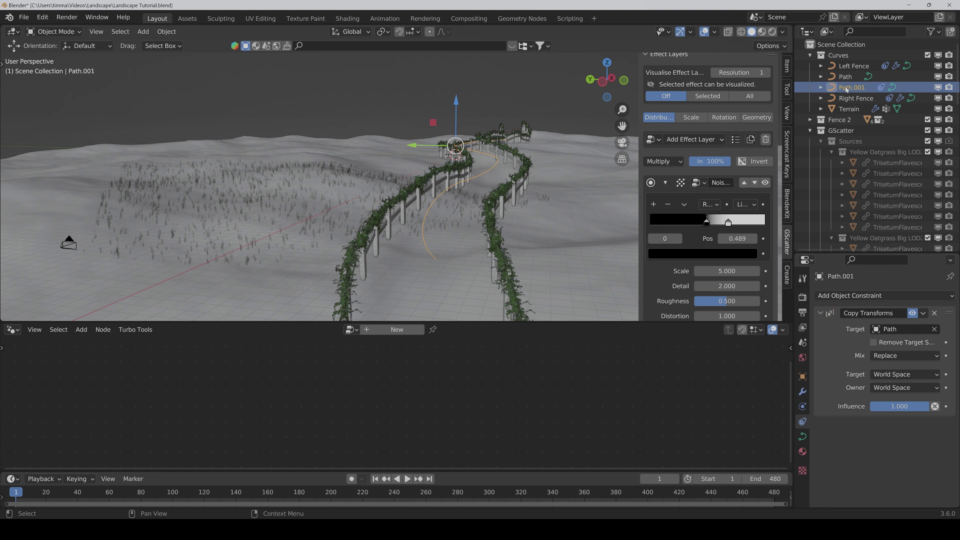
Step: Rename Path.001 to 'Vegetation Proximity'
double_click(846, 88)
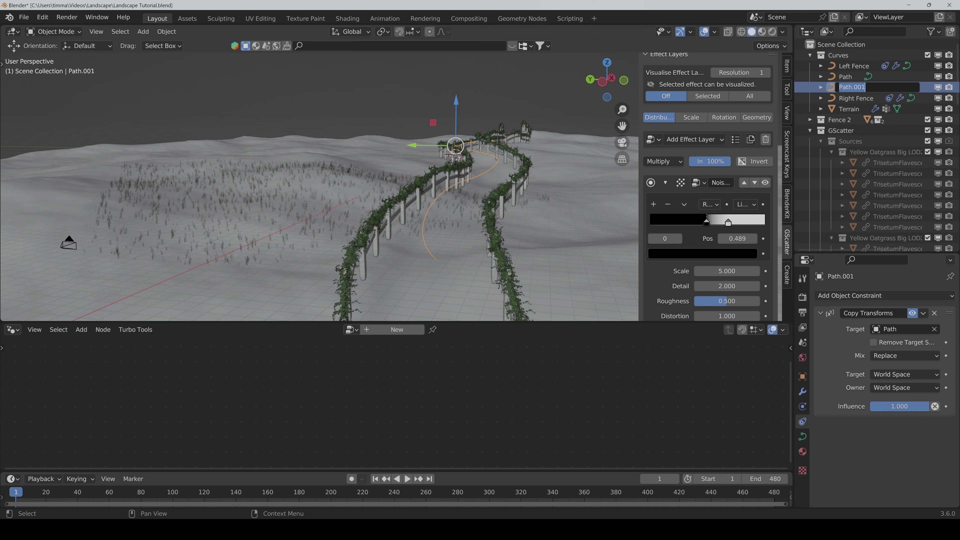
type("Vegetation Proximity")
key("Return")
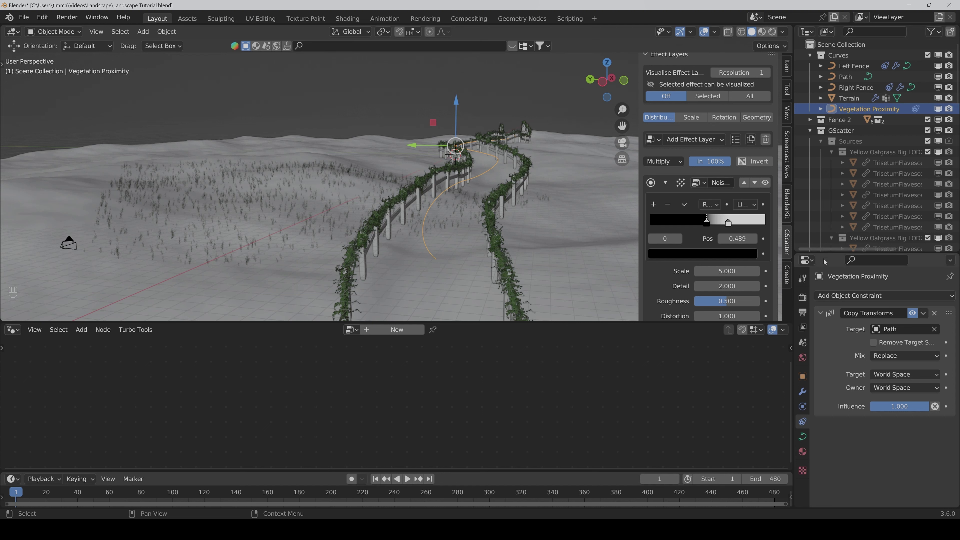
Step: Add a Shrinkwrap modifier to Vegetation Proximity with Terrain as its target
left_click(802, 392)
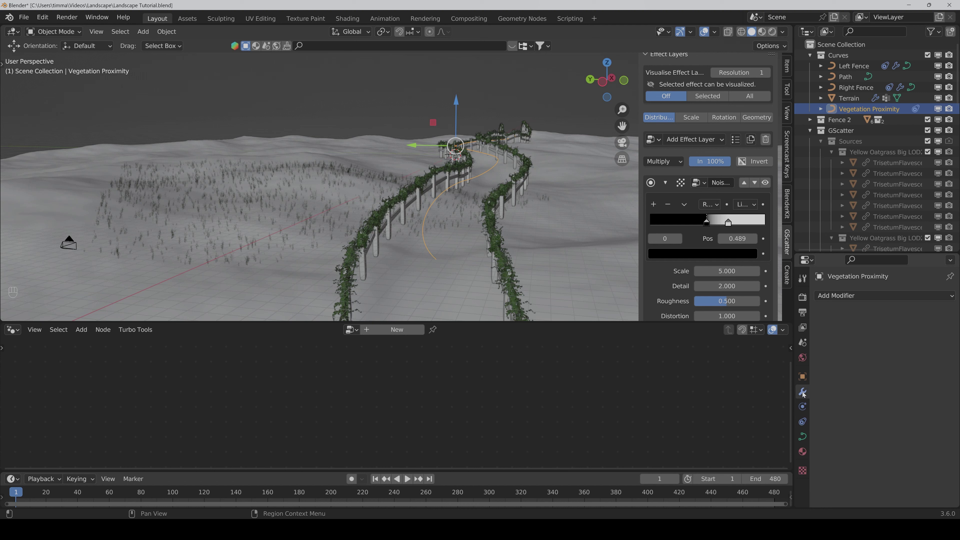
left_click(846, 297)
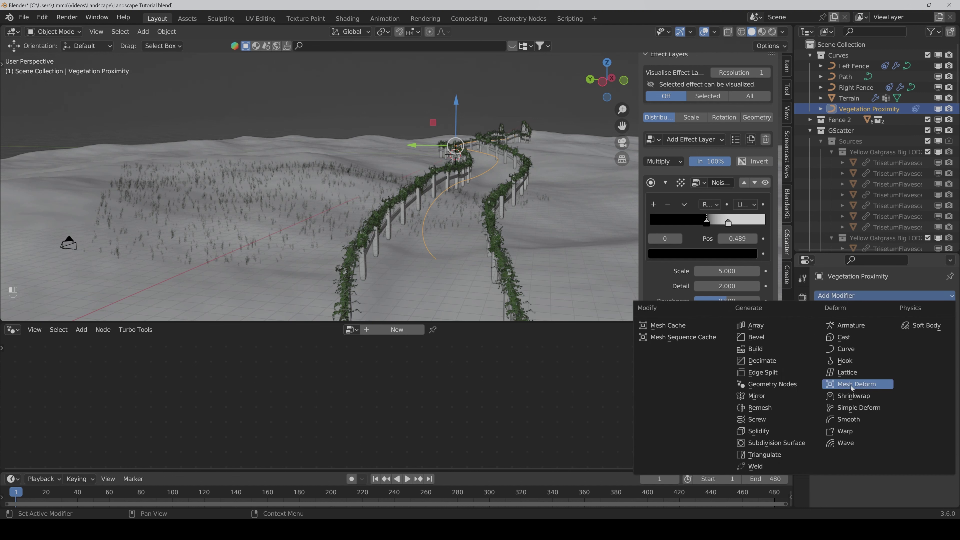
left_click(849, 396)
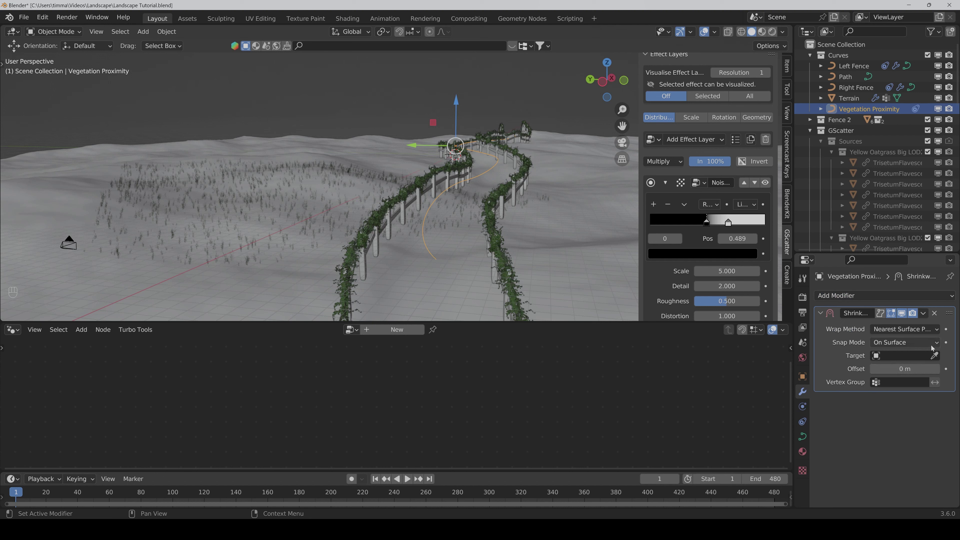
left_click(934, 355)
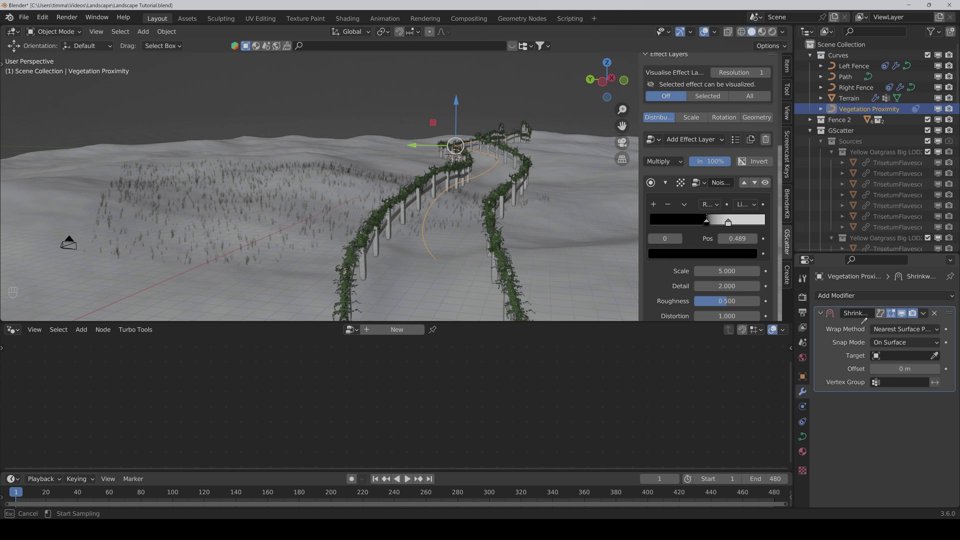
left_click(527, 231)
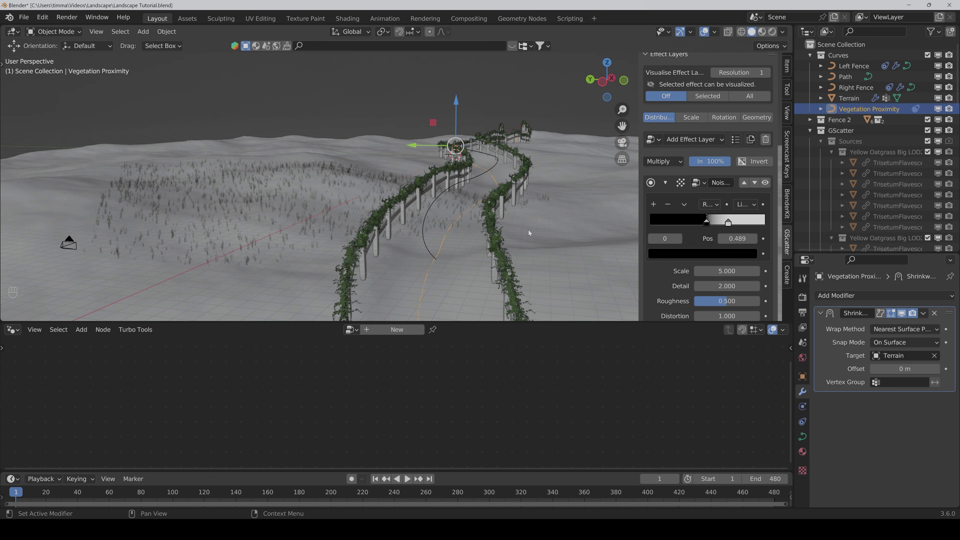
Step: Add a Proximity effect layer to the grass using Vegetation Proximity as the proximity object
left_click(690, 139)
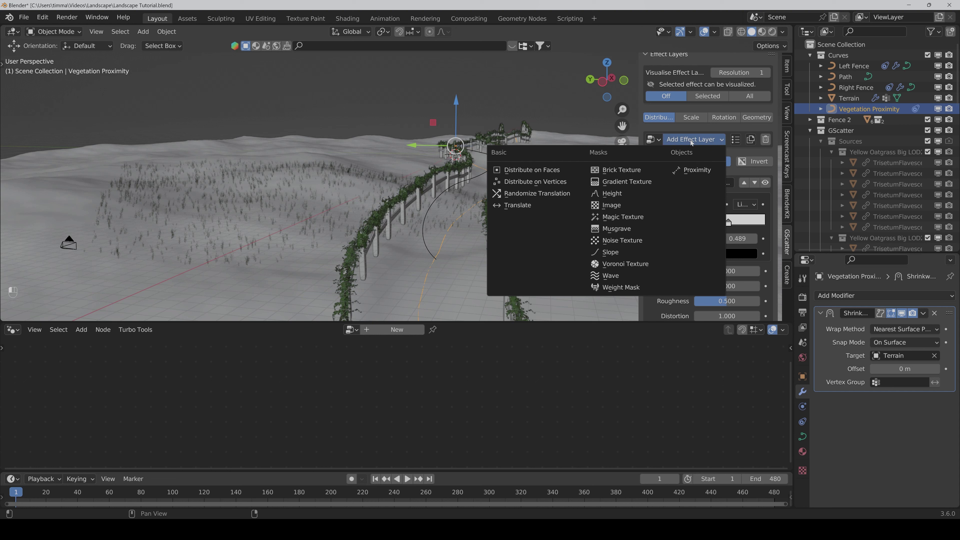
left_click(689, 170)
scroll(684, 206, "down", 3)
scroll(684, 206, "down", 4)
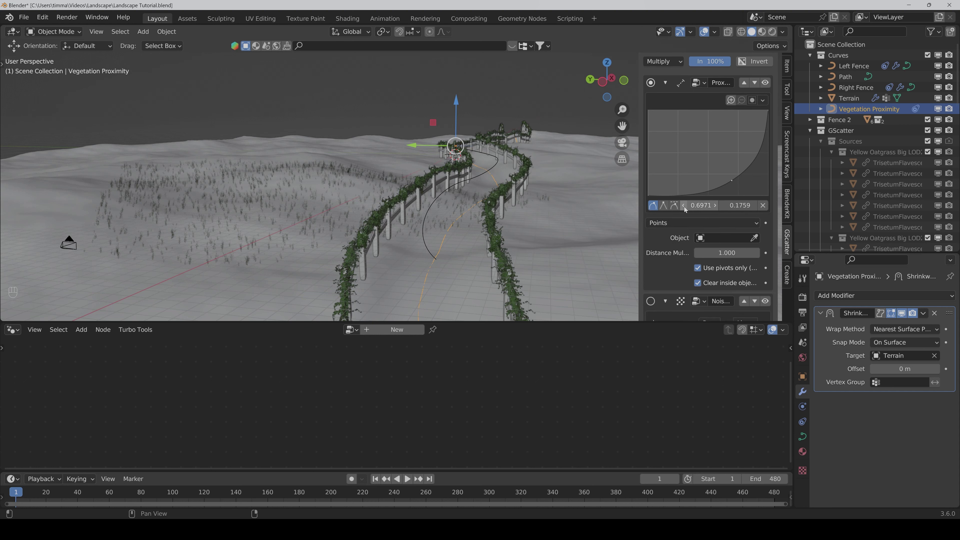
left_click(754, 208)
left_click(850, 110)
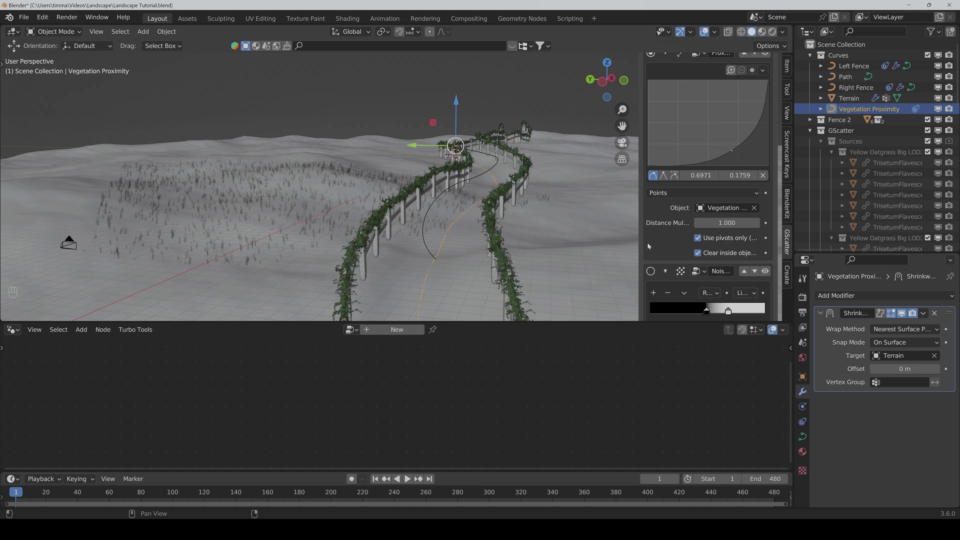
Step: Turn off pivot-only proximity and set the distance multiplier to 4
left_click(698, 238)
left_click(698, 223)
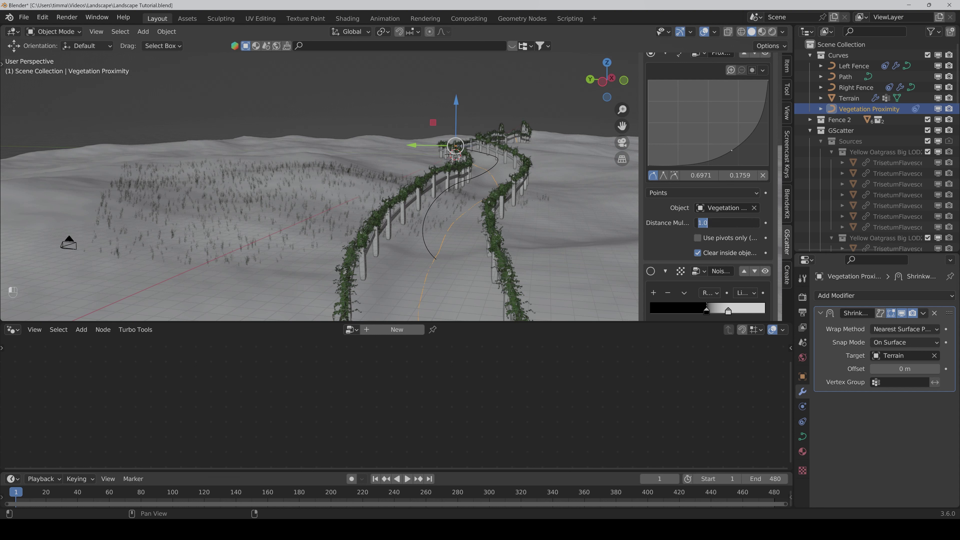
type("4")
key("Return")
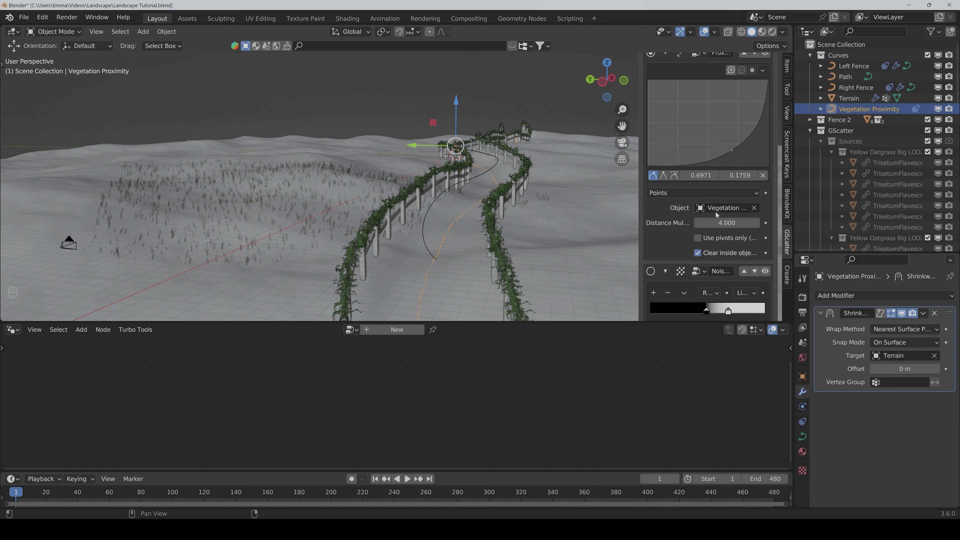
Step: Raise the Proximity layer's distance multiplier to 6
scroll(467, 230, "up", 5)
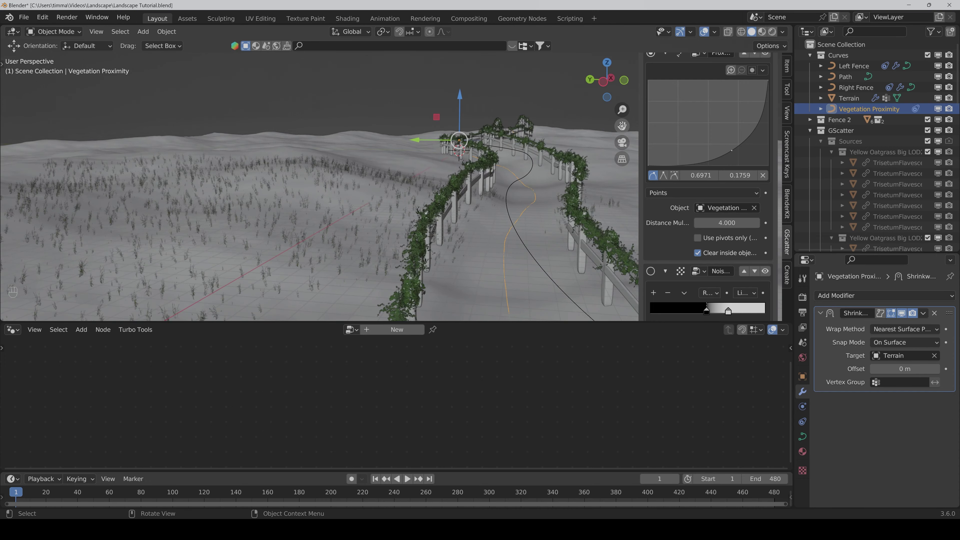
scroll(464, 198, "down", 3)
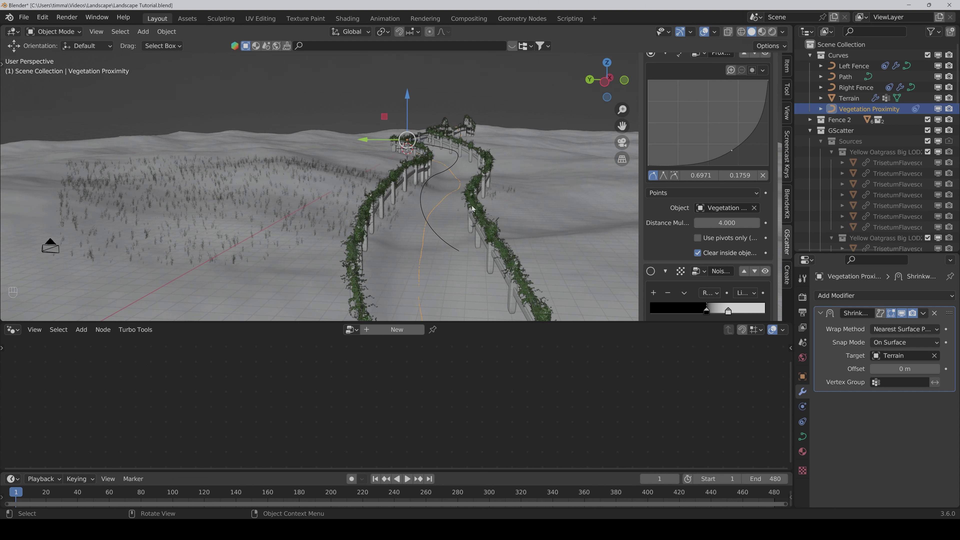
scroll(472, 208, "up", 2)
left_click(726, 223)
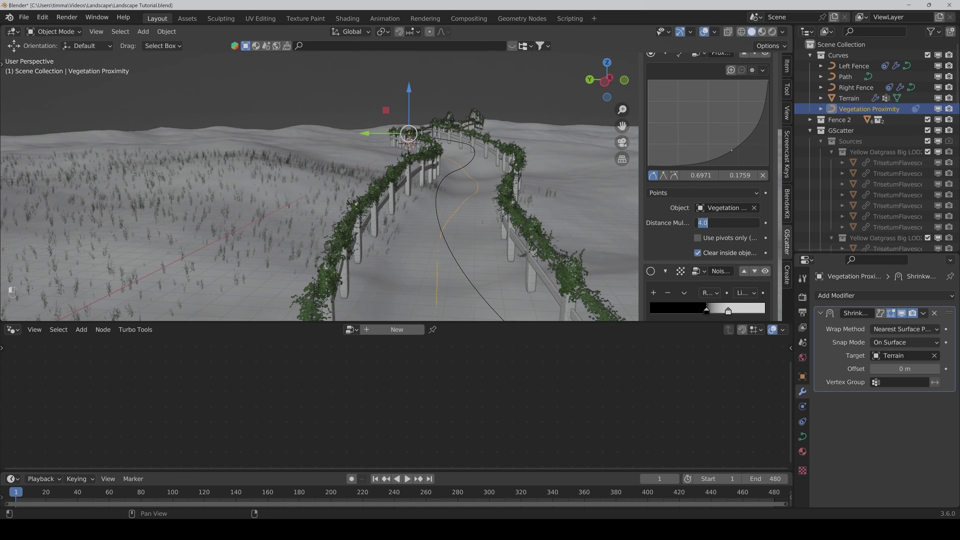
type("6")
key("Return")
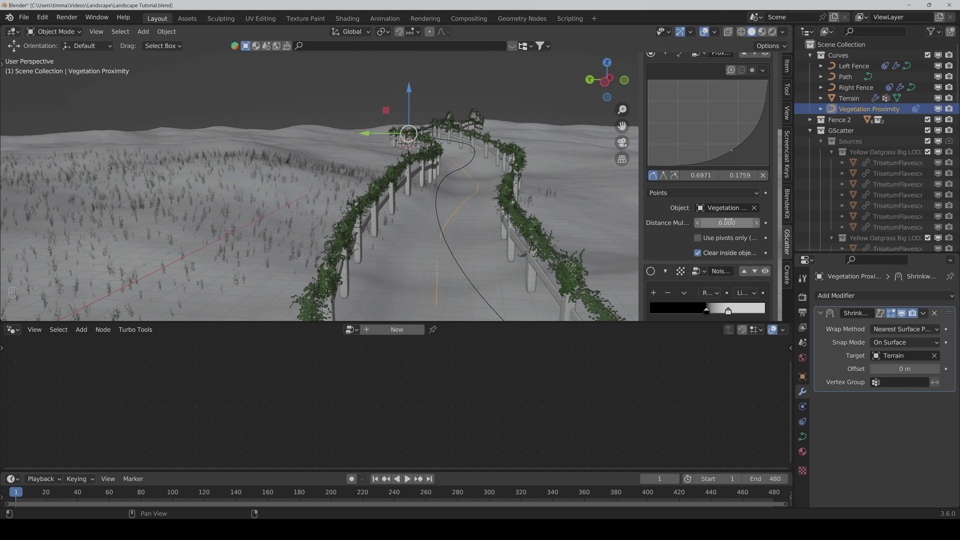
Step: Save the file and turn off 'Clear inside object' on the Proximity layer
key("ctrl+s")
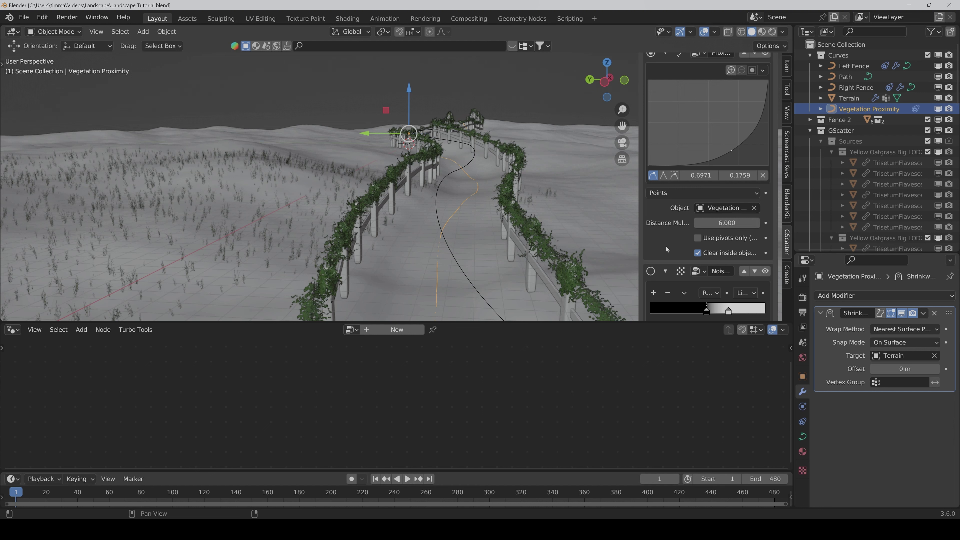
left_click(698, 256)
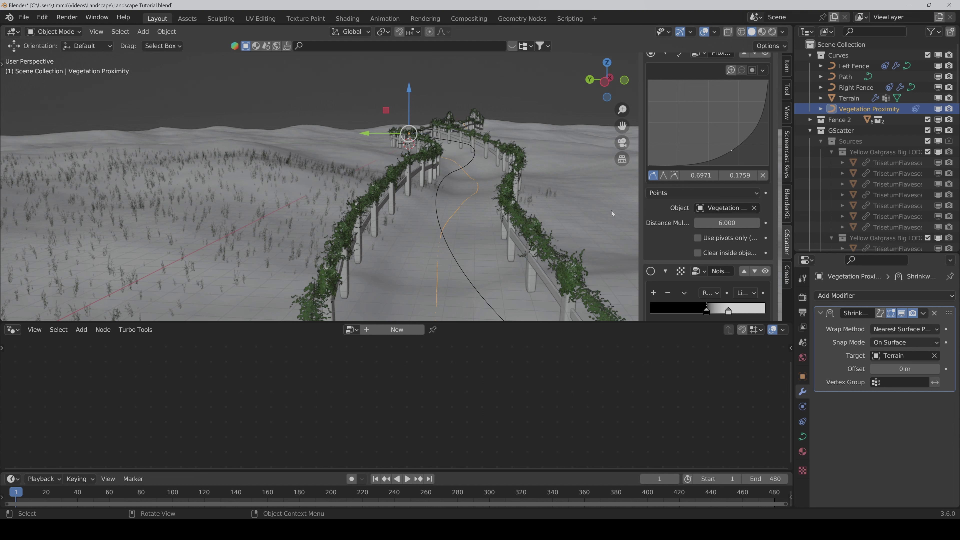
scroll(676, 229, "up", 8)
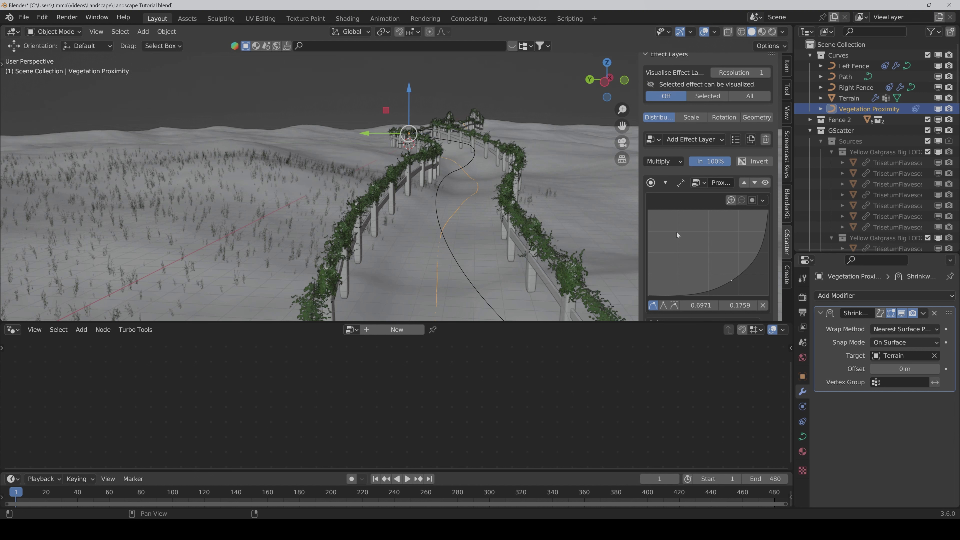
Step: Add a Voronoi Texture scale layer with its ramp narrowed, white point at 0.571, then save
left_click(691, 118)
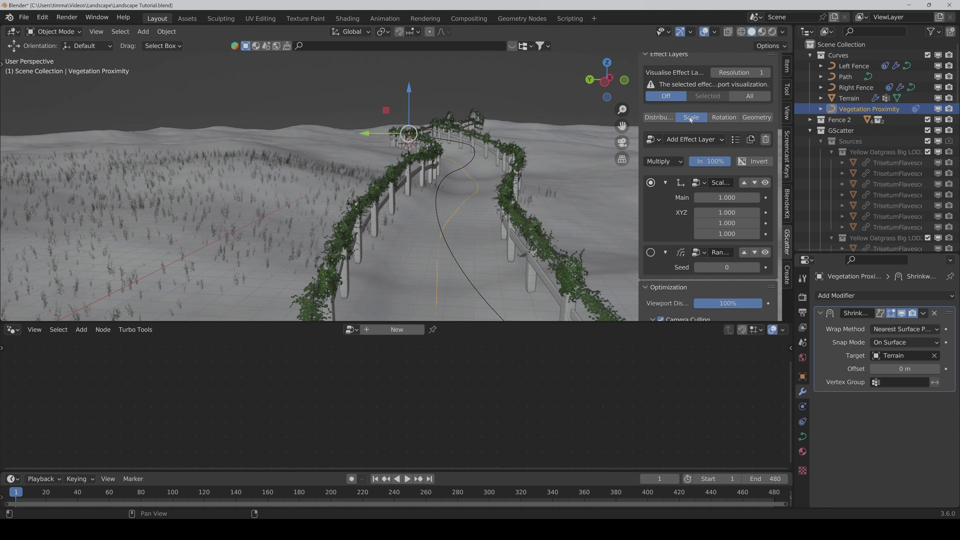
left_click(686, 140)
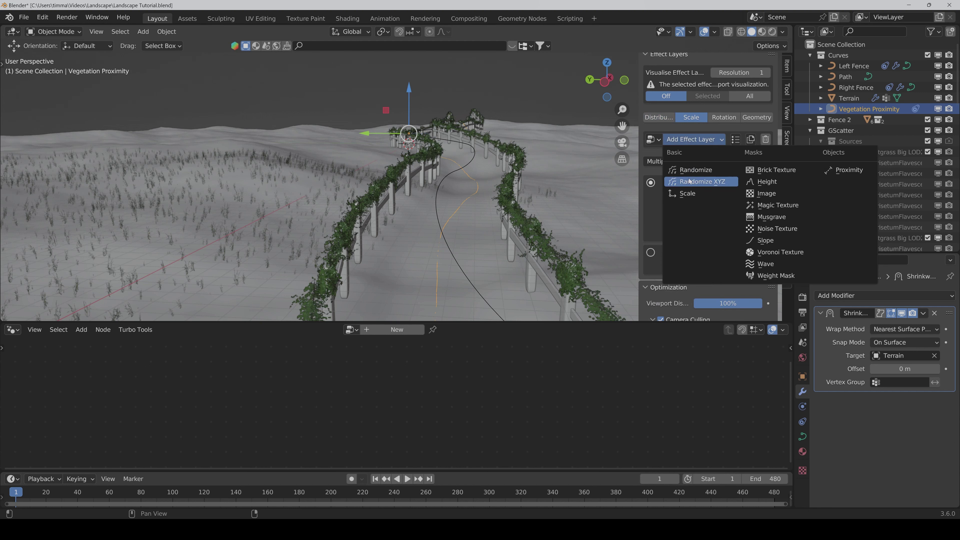
left_click(774, 253)
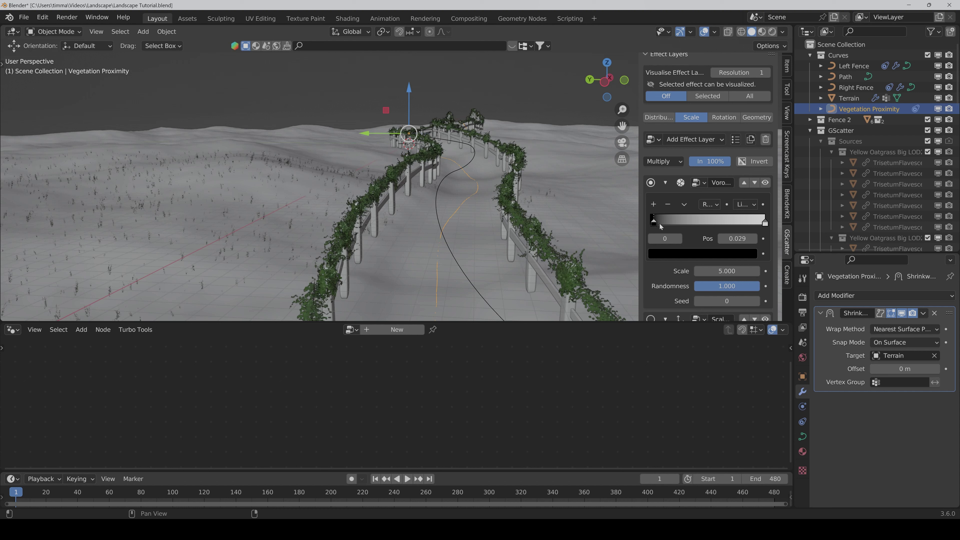
left_click_drag(693, 227, 705, 227)
left_click_drag(765, 224, 695, 225)
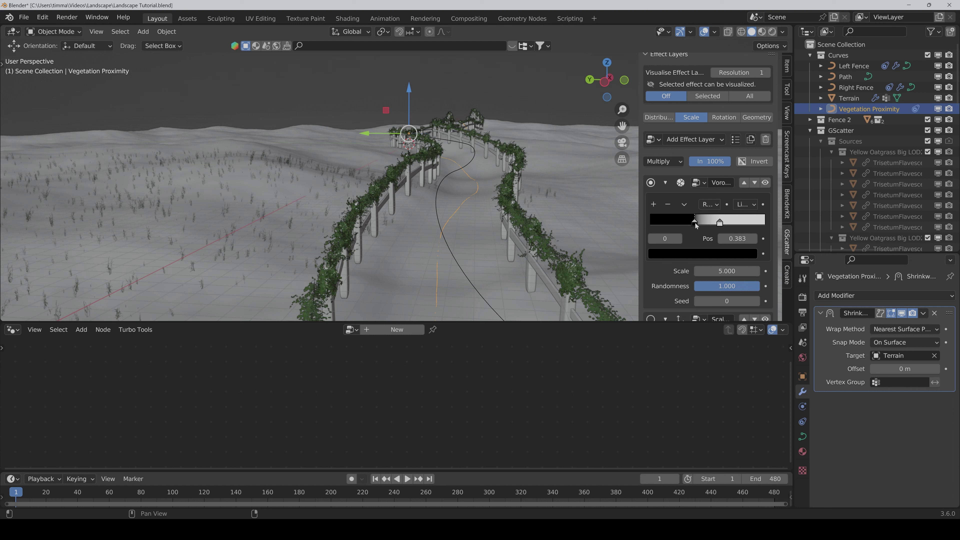
left_click_drag(707, 225, 717, 223)
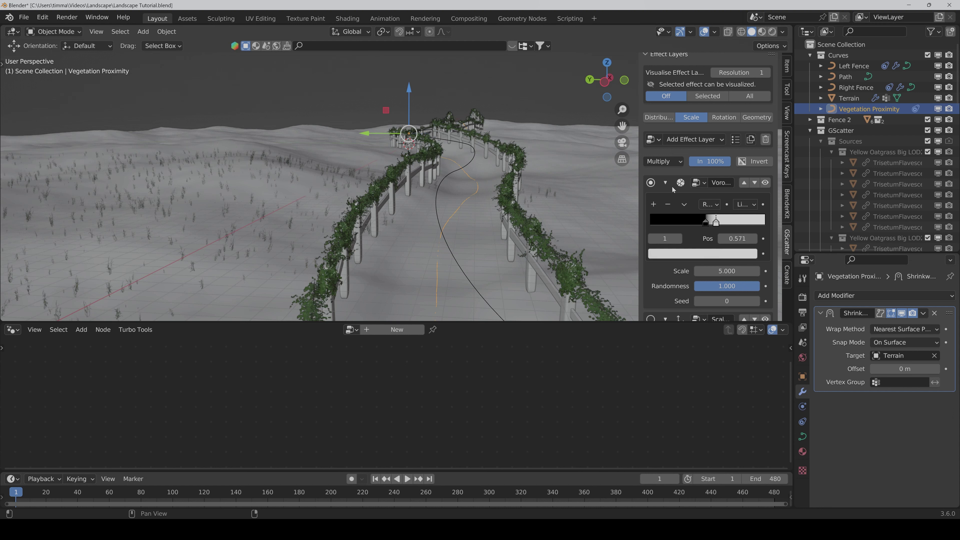
key("ctrl+s")
Step: Try different Distribute layer seeds on the Distribution tab to reshuffle the grass
left_click(657, 118)
scroll(693, 234, "down", 4)
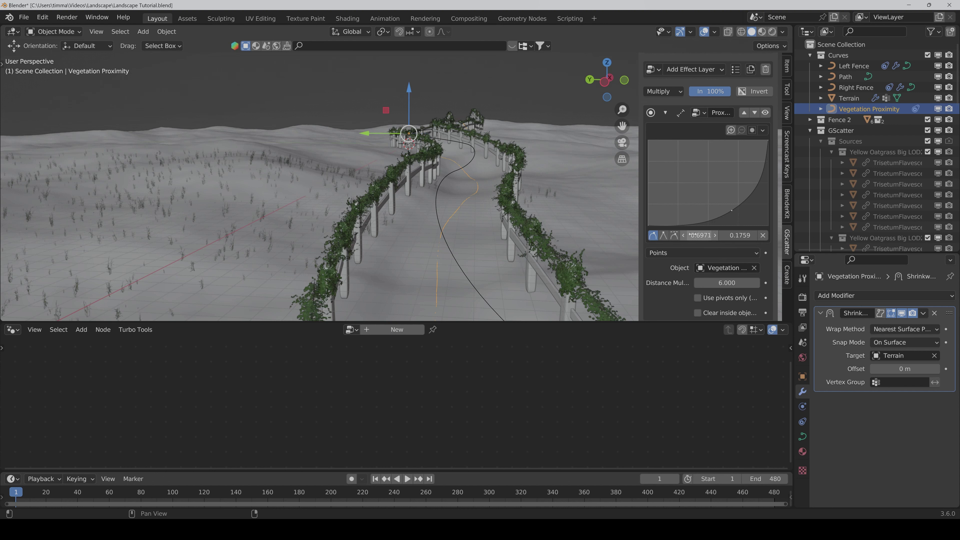
scroll(693, 234, "down", 10)
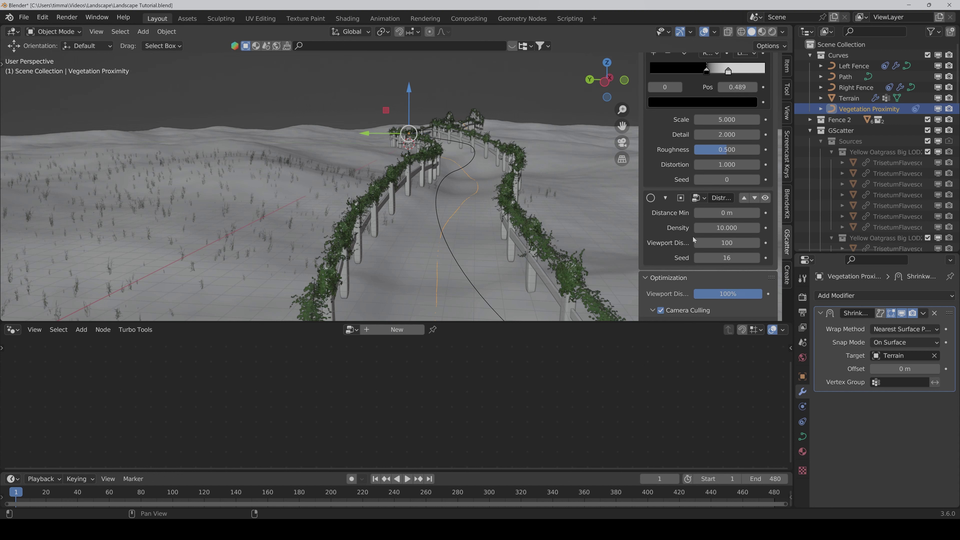
scroll(693, 236, "down", 1)
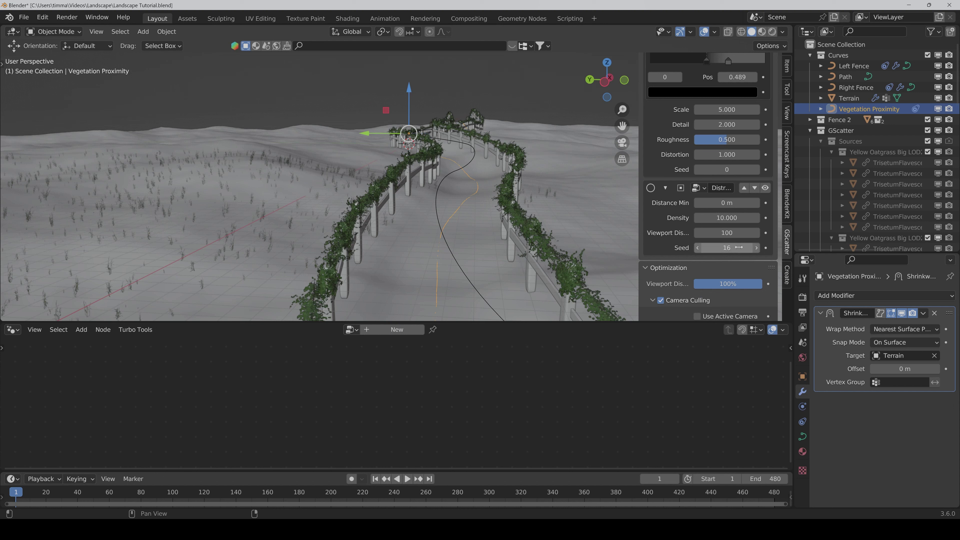
left_click(756, 248)
left_click(756, 248)
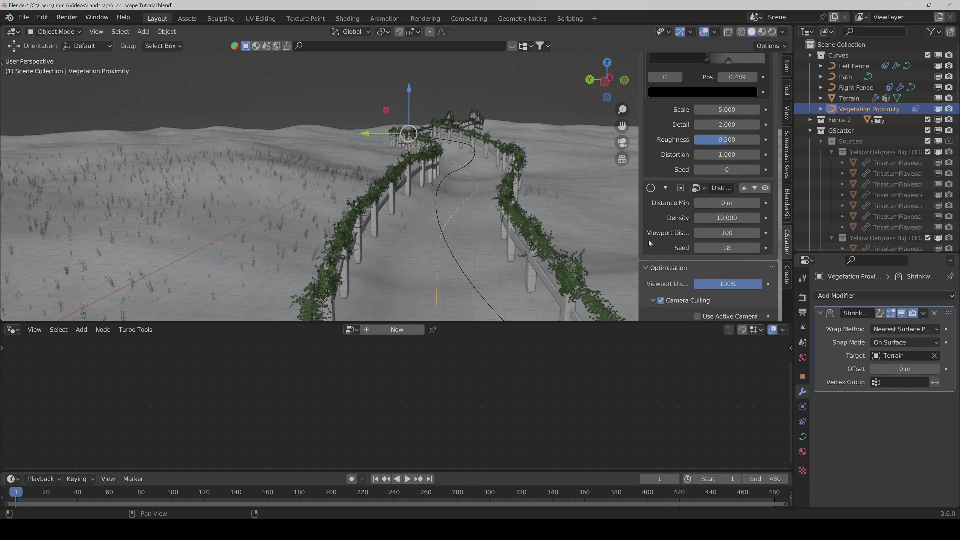
left_click(698, 248)
left_click(697, 247)
left_click(698, 248)
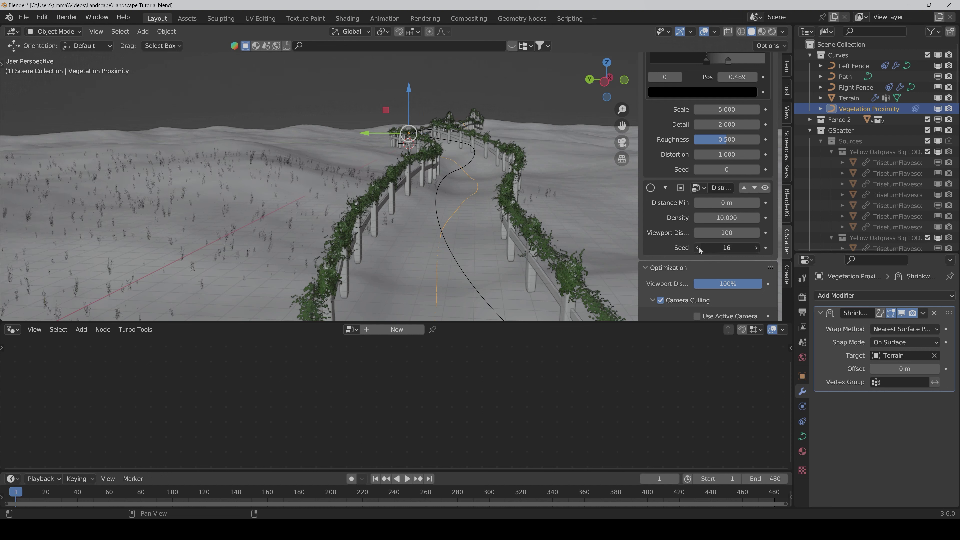
Step: Enter distribution seed 1 and save the file
double_click(698, 248)
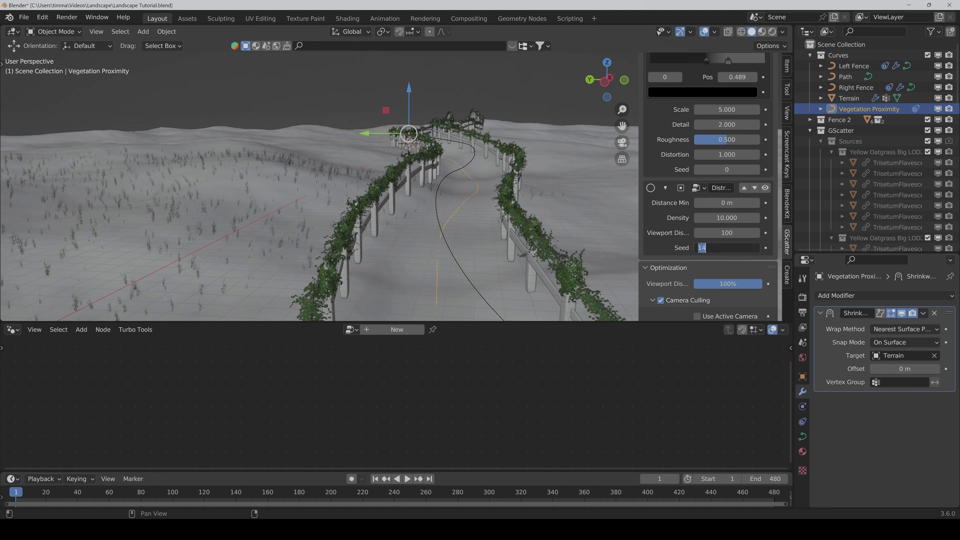
type("1")
left_click(721, 251)
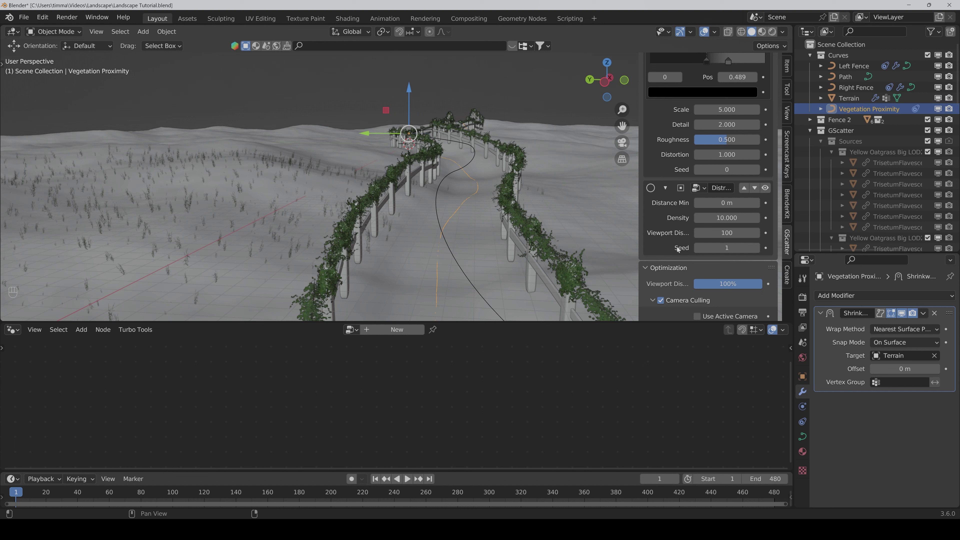
key("ctrl+s")
Step: Hide the first Yellow Oatgrass scatter, then show and select the second one
scroll(653, 220, "up", 10)
scroll(654, 220, "up", 12)
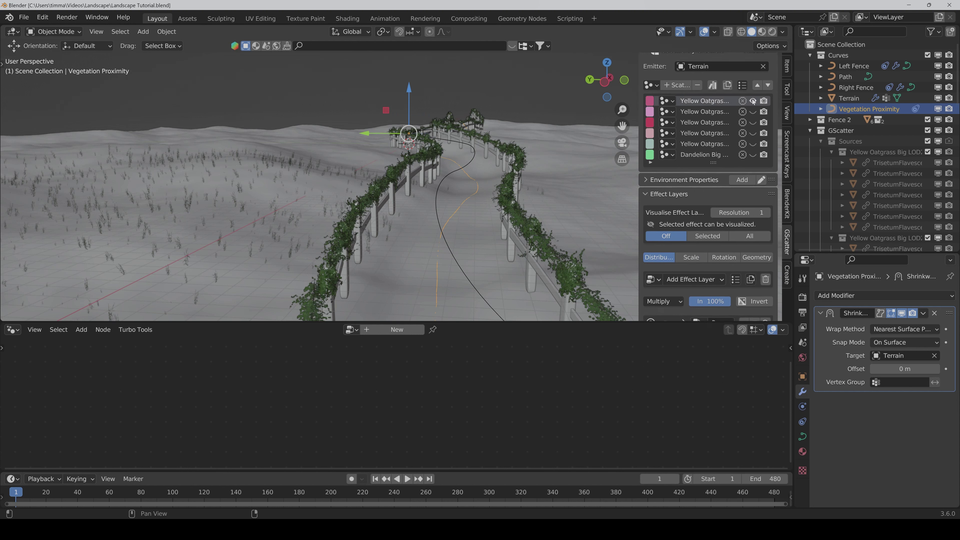
left_click(753, 101)
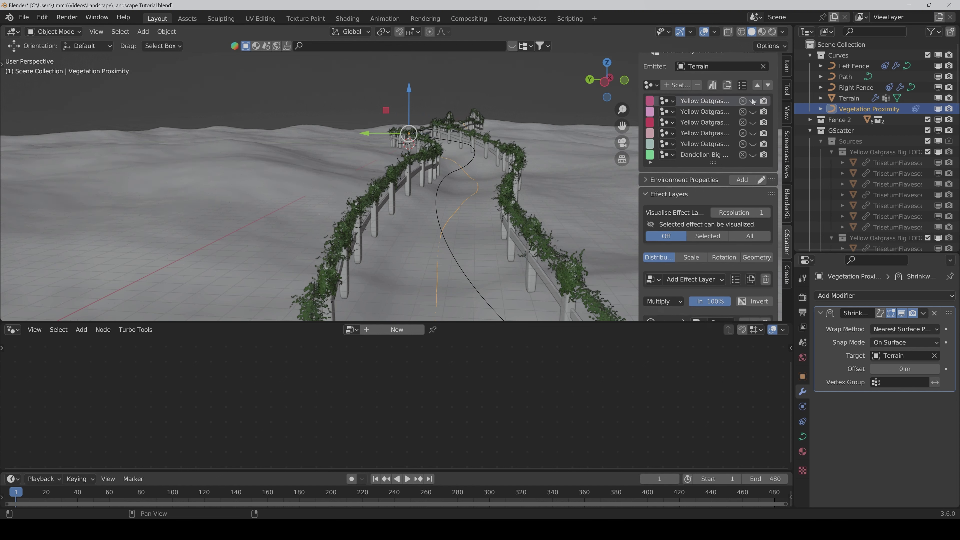
left_click(753, 112)
left_click(699, 111)
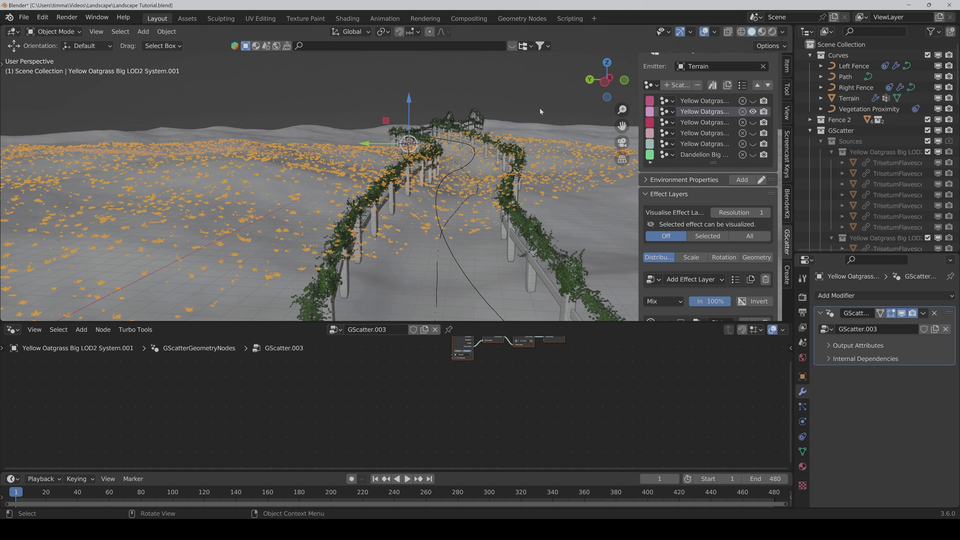
Step: Add a Noise Texture distribution mask with its ramp narrowed, white point at 0.567
scroll(721, 181, "down", 7)
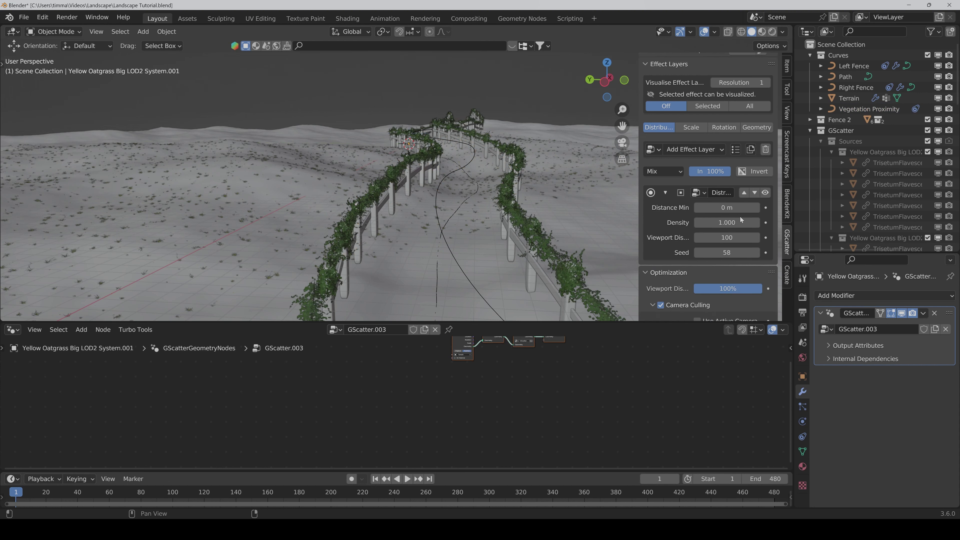
left_click(679, 150)
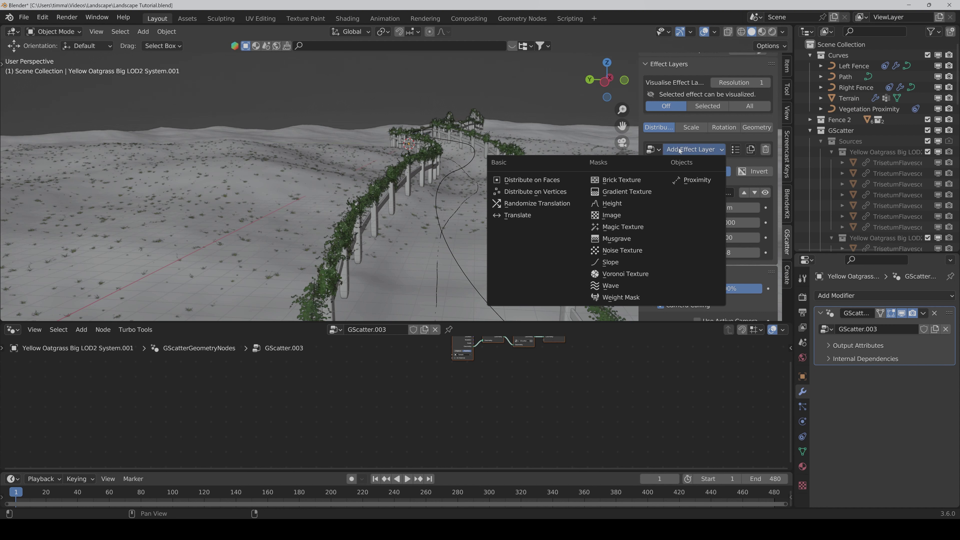
left_click(634, 251)
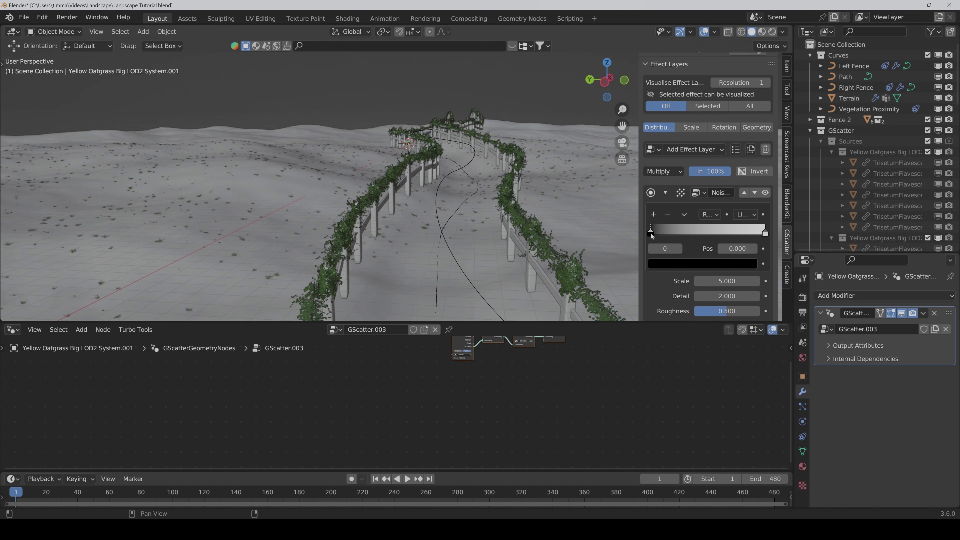
left_click_drag(651, 236, 693, 241)
left_click_drag(765, 234, 695, 233)
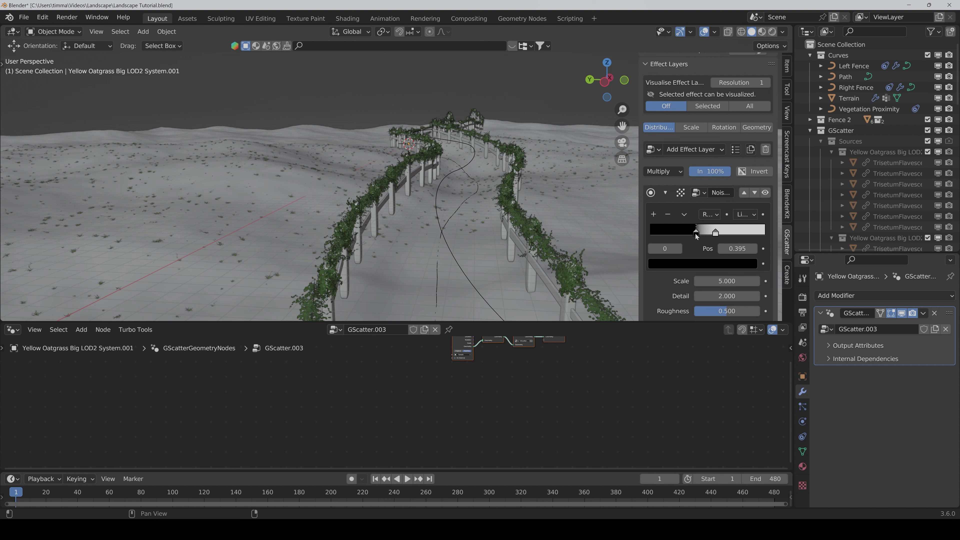
Step: Link the existing Proximity layer into the second scatter's distribution effects
left_click(657, 150)
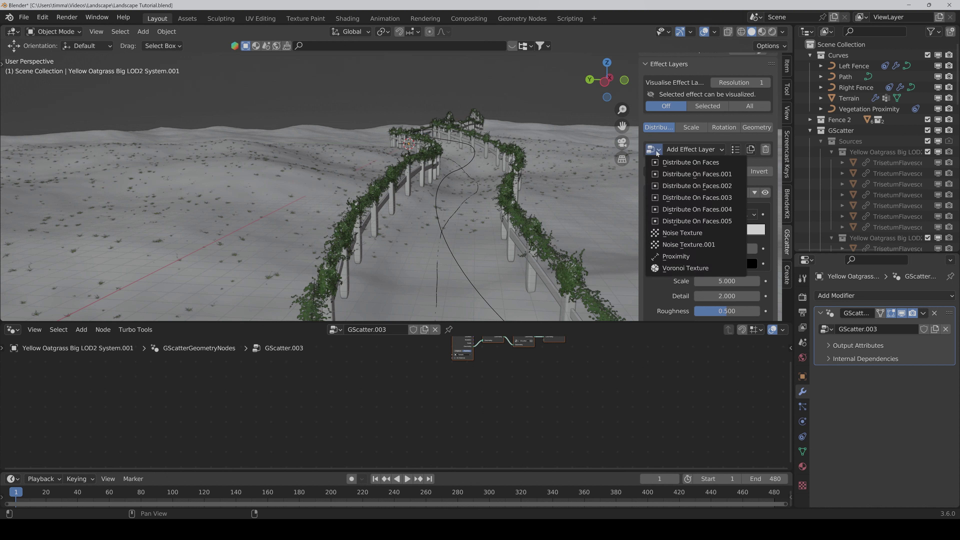
left_click(673, 256)
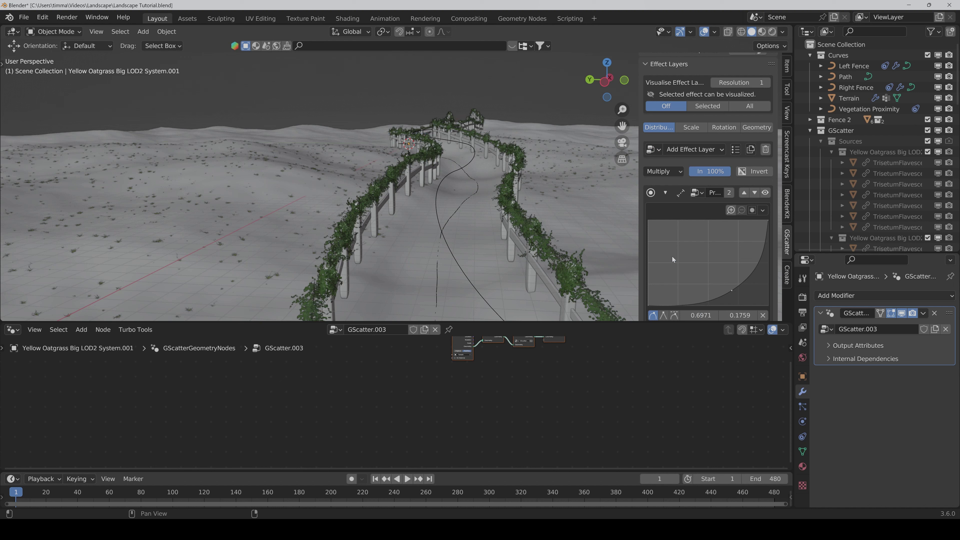
scroll(672, 257, "down", 2)
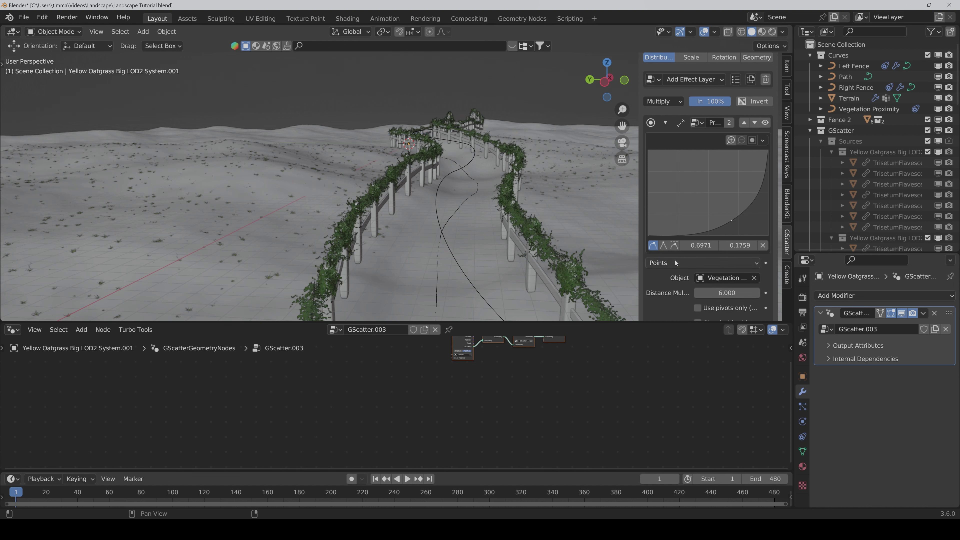
scroll(674, 259, "up", 2)
Step: Add a Voronoi Texture scale layer with ramp points 0.373 and 0.640 and seed 1
scroll(675, 260, "up", 2)
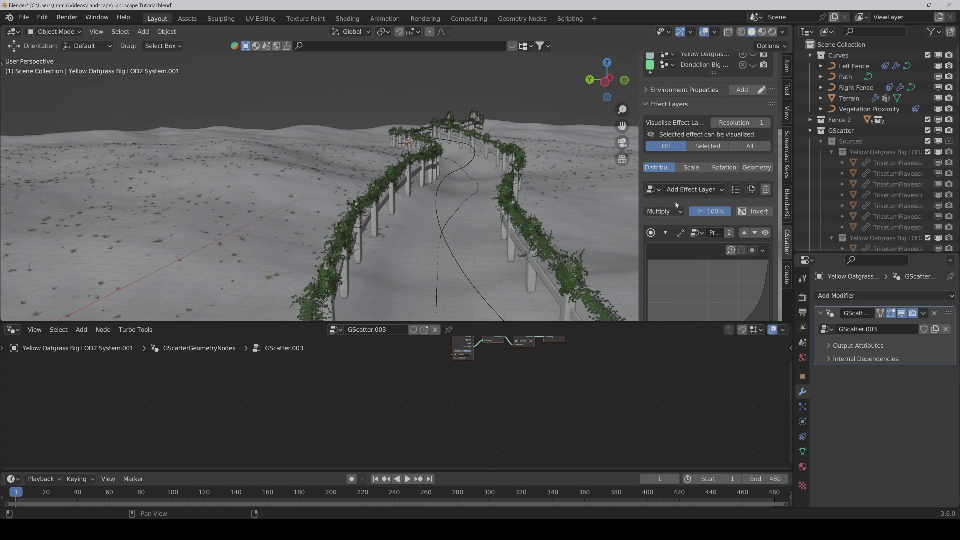
left_click(686, 169)
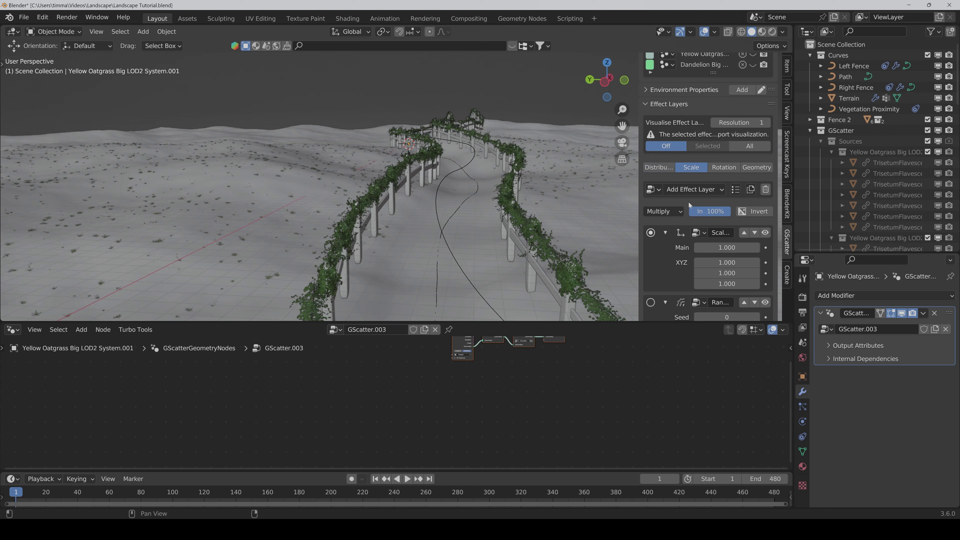
left_click(692, 190)
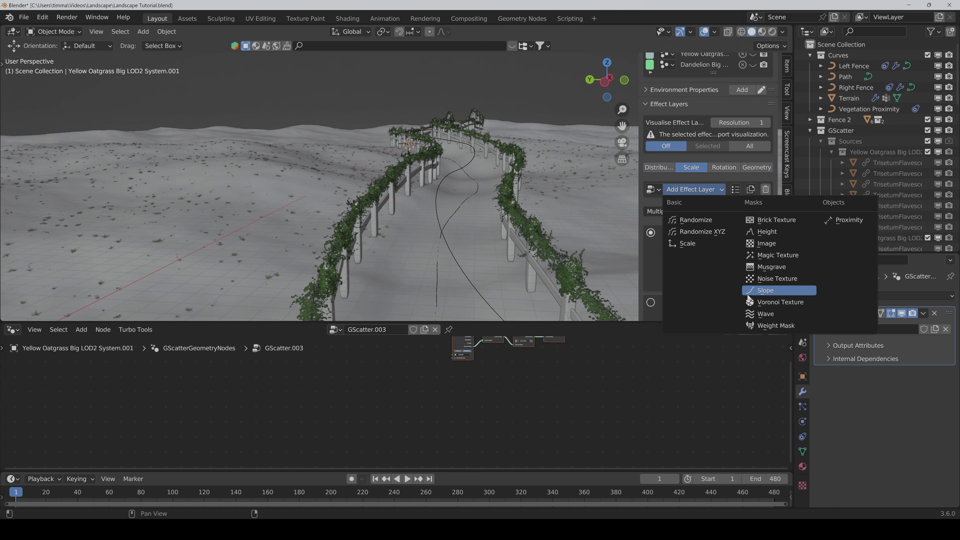
left_click(768, 302)
scroll(696, 230, "down", 4)
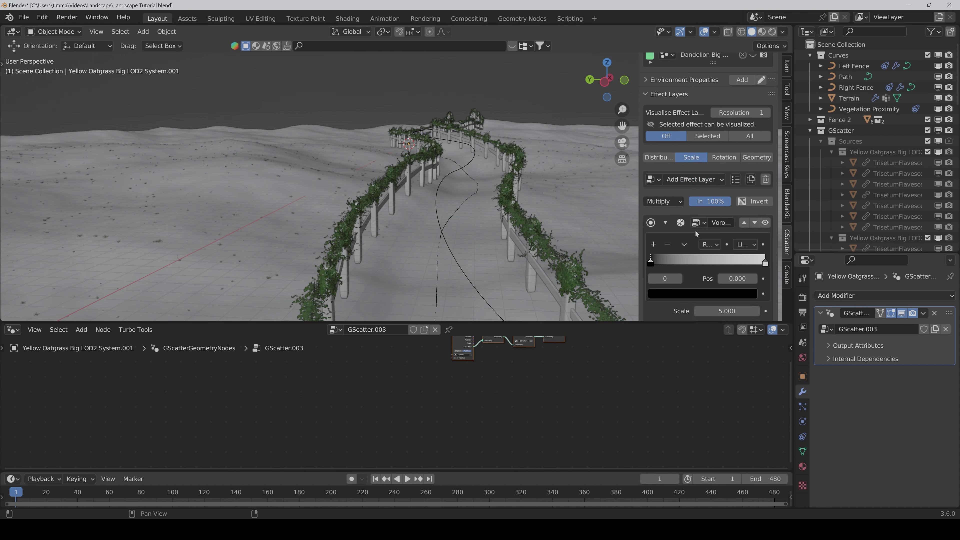
left_click_drag(650, 205, 694, 204)
left_click_drag(765, 204, 724, 204)
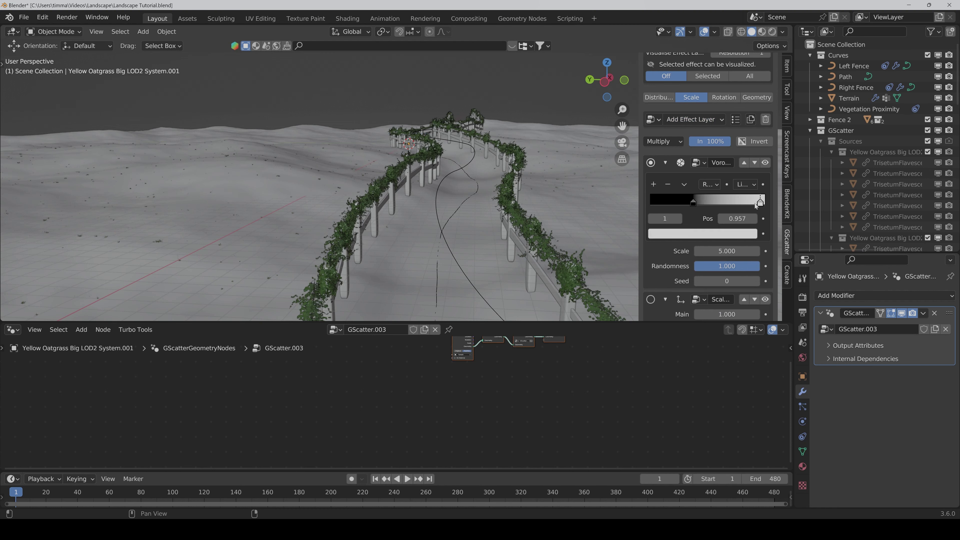
scroll(654, 271, "down", 3)
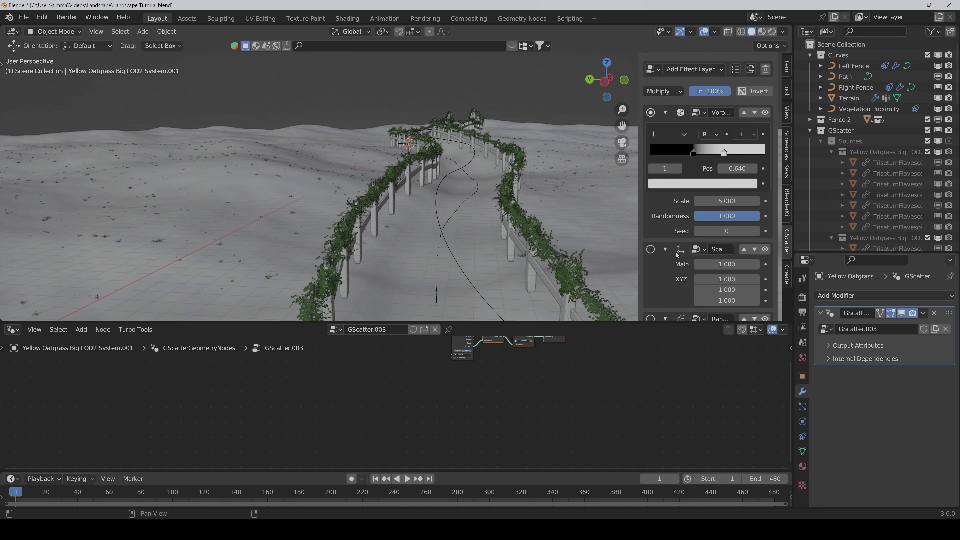
left_click(757, 231)
scroll(678, 231, "up", 3)
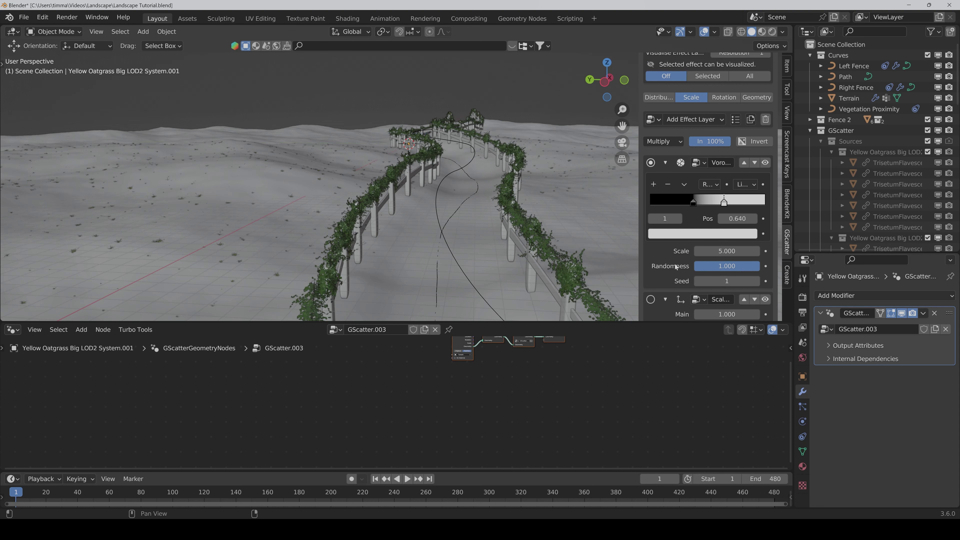
Step: Raise the Noise distribution layer's seed from 0 to 1
left_click(660, 98)
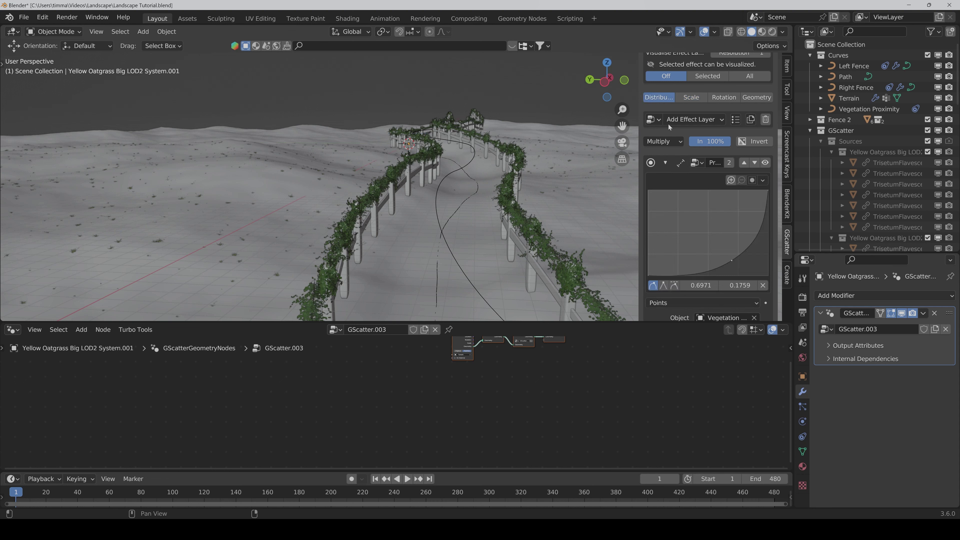
scroll(696, 191, "down", 8)
scroll(698, 193, "down", 4)
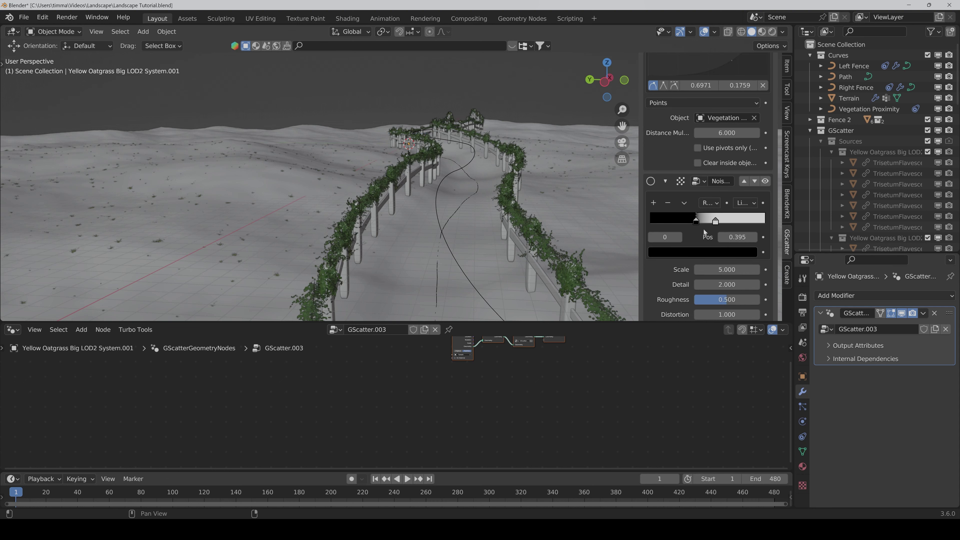
scroll(706, 261, "down", 4)
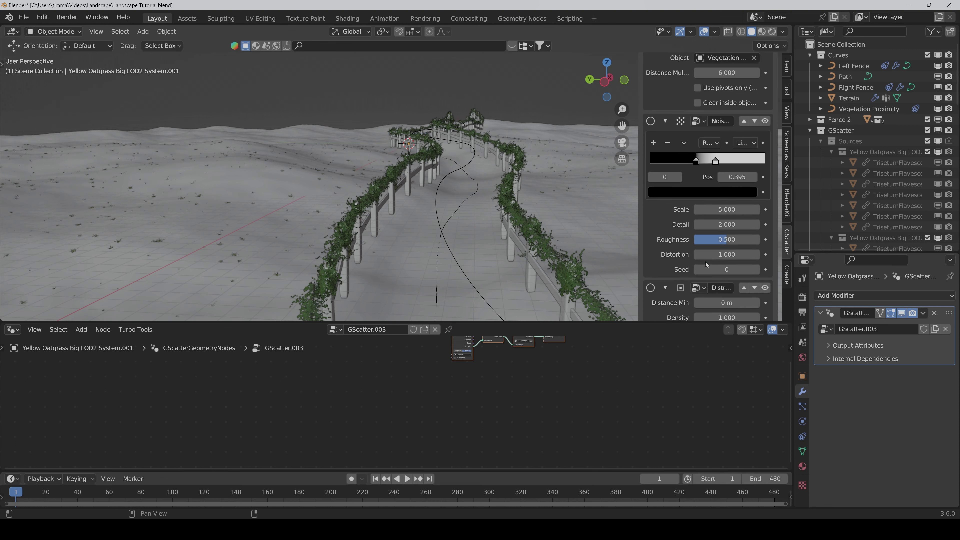
left_click(756, 269)
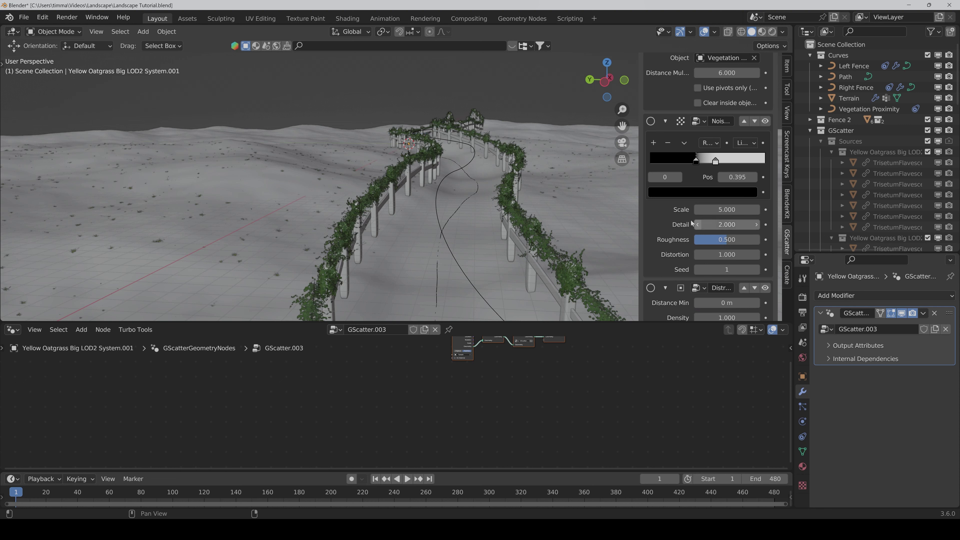
scroll(688, 212, "up", 14)
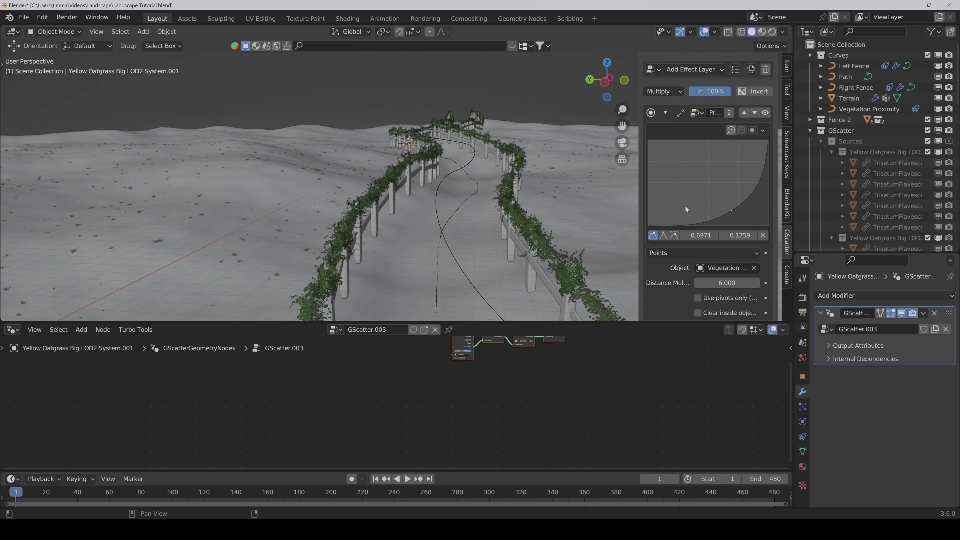
scroll(686, 206, "down", 15)
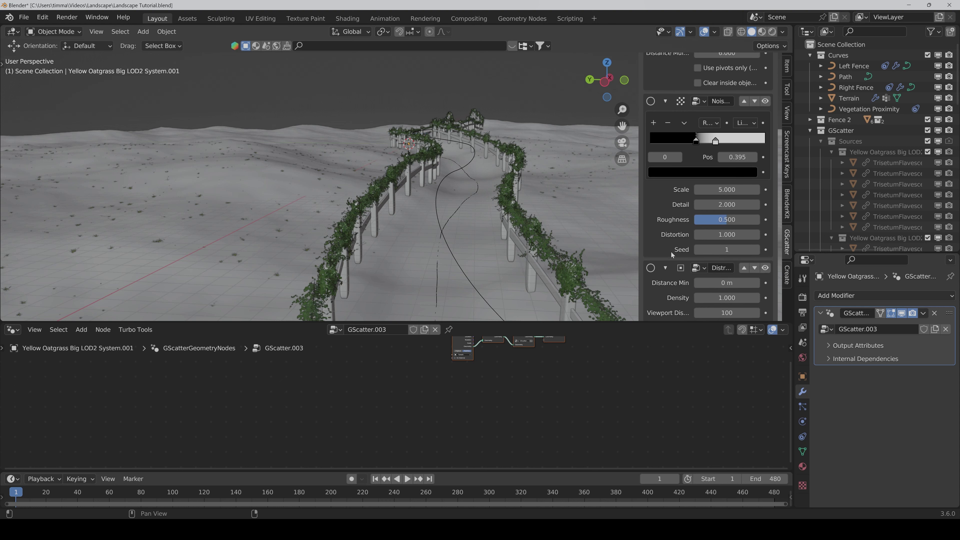
scroll(670, 253, "down", 5)
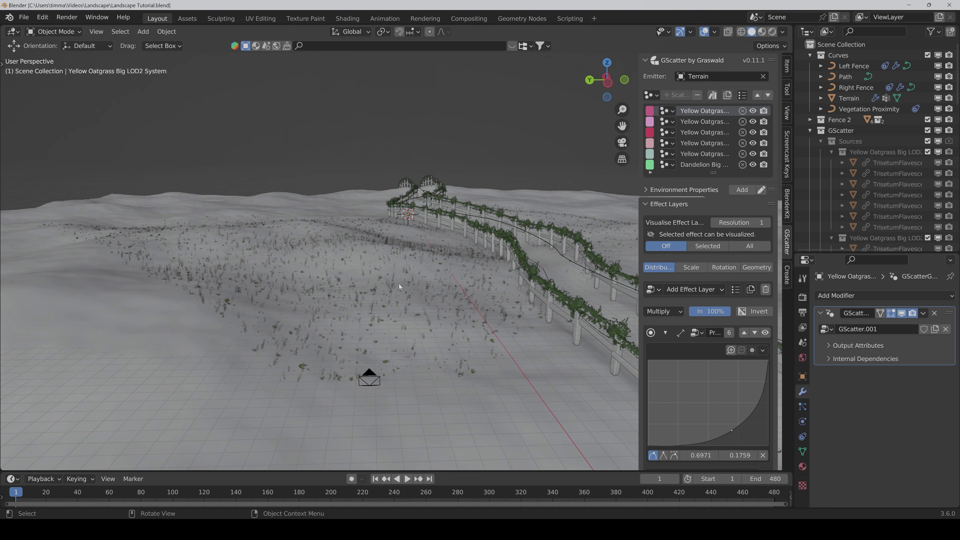
Step: Look through the scene camera and set the Camera Culling distance threshold to 20
left_click(621, 143)
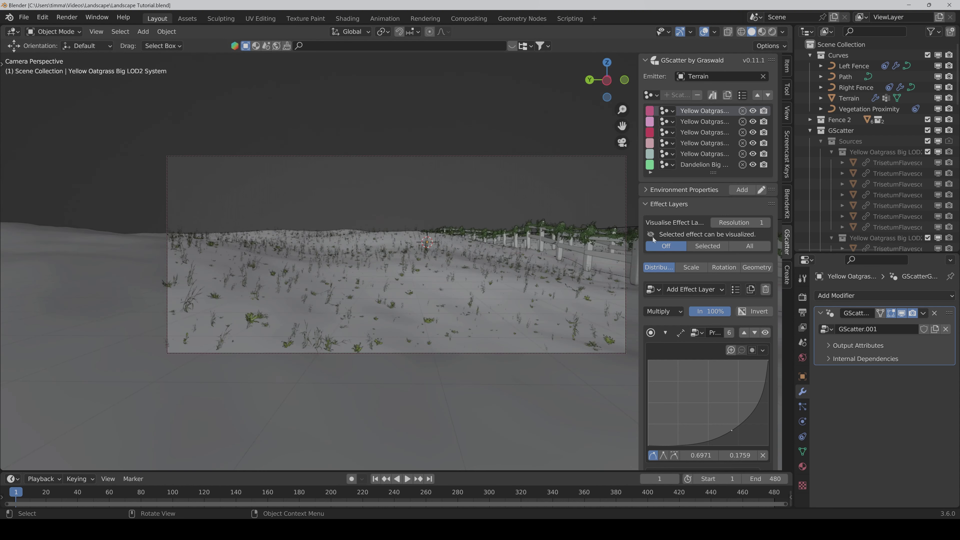
scroll(704, 328, "down", 10)
scroll(703, 331, "down", 6)
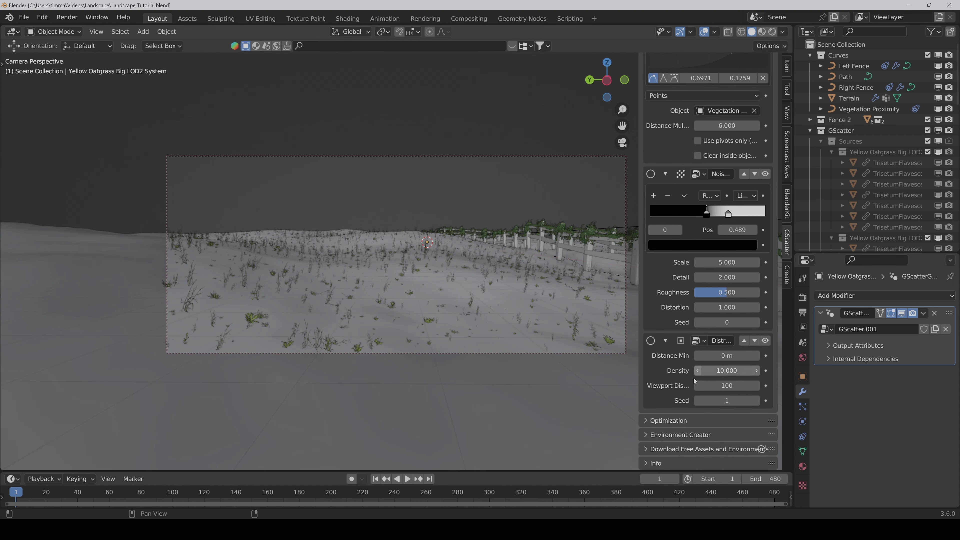
scroll(676, 421, "down", 3)
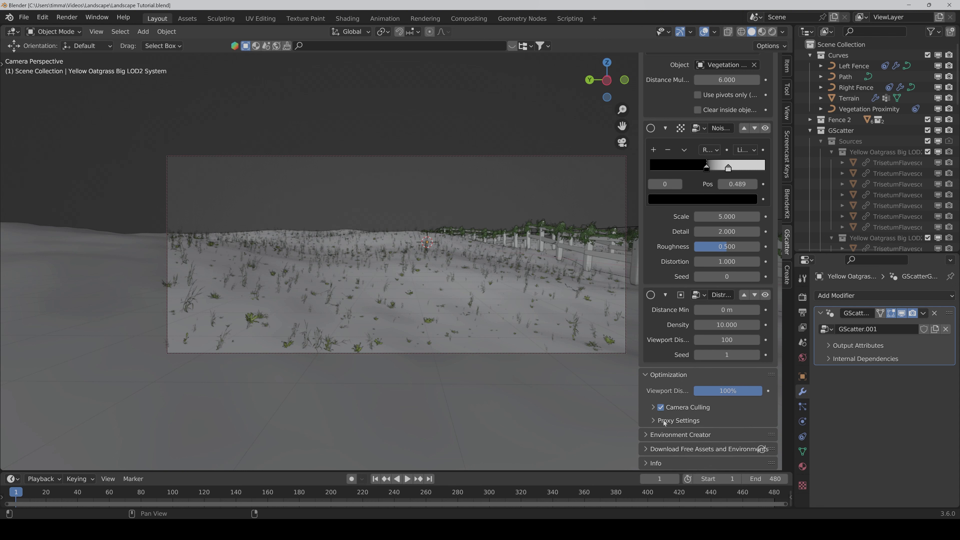
left_click(652, 408)
scroll(653, 413, "down", 10)
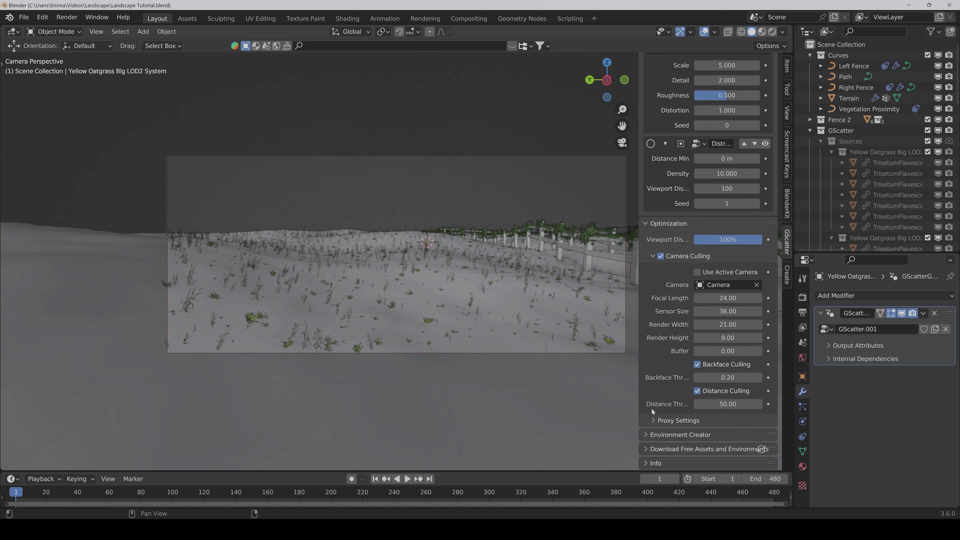
left_click(725, 406)
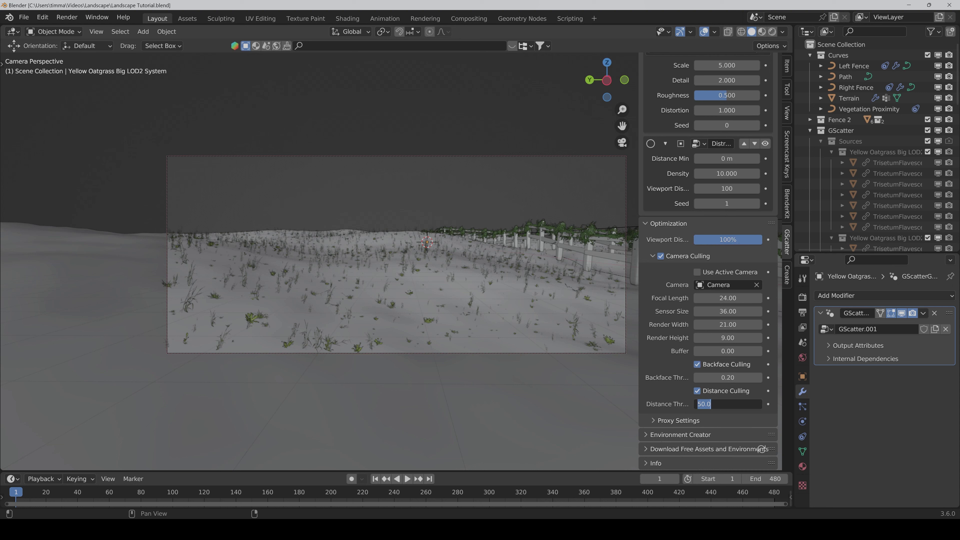
type("20")
key("Return")
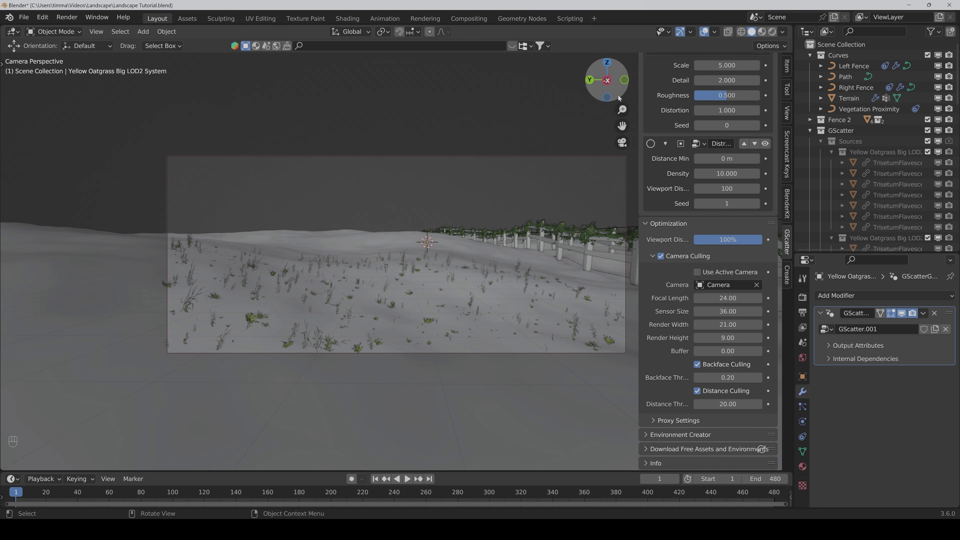
left_click_drag(622, 126, 619, 115)
scroll(689, 301, "up", 15)
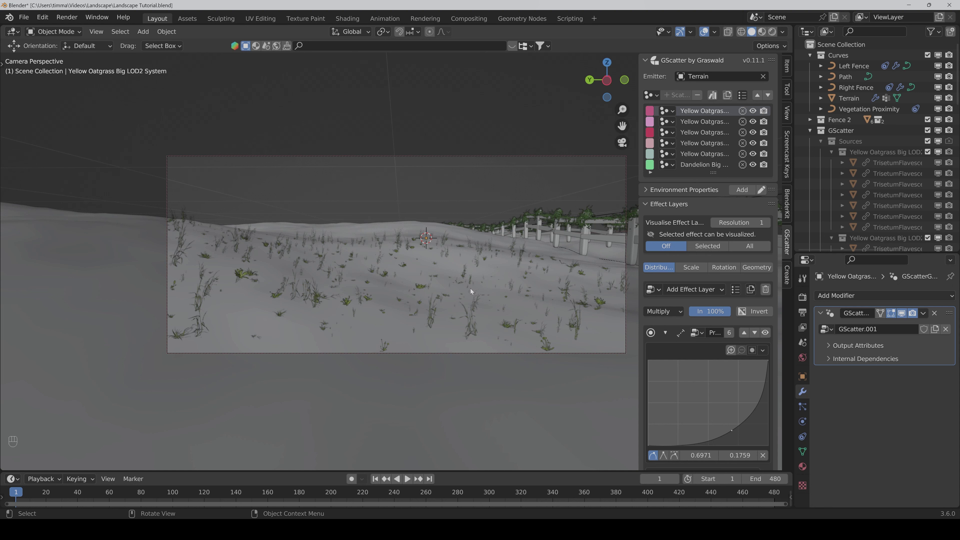
Step: Select the Yellow Oatgrass Big LOD2 System scatter and set its main scale to 2
left_click(700, 113)
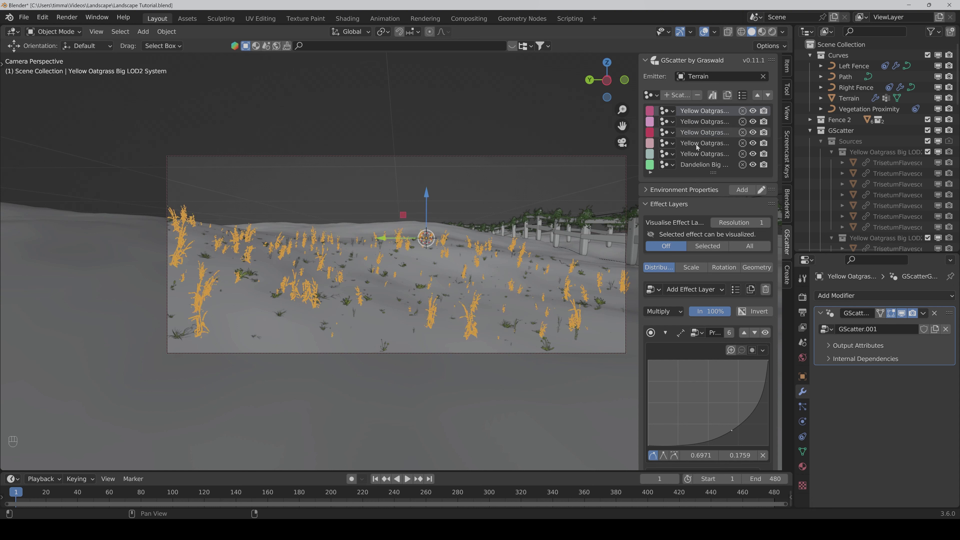
left_click(693, 268)
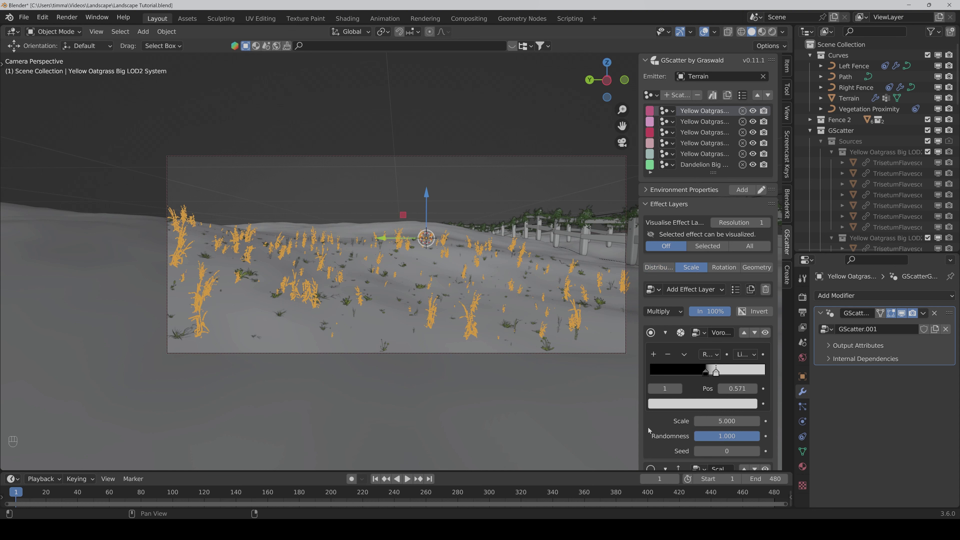
scroll(649, 430, "down", 8)
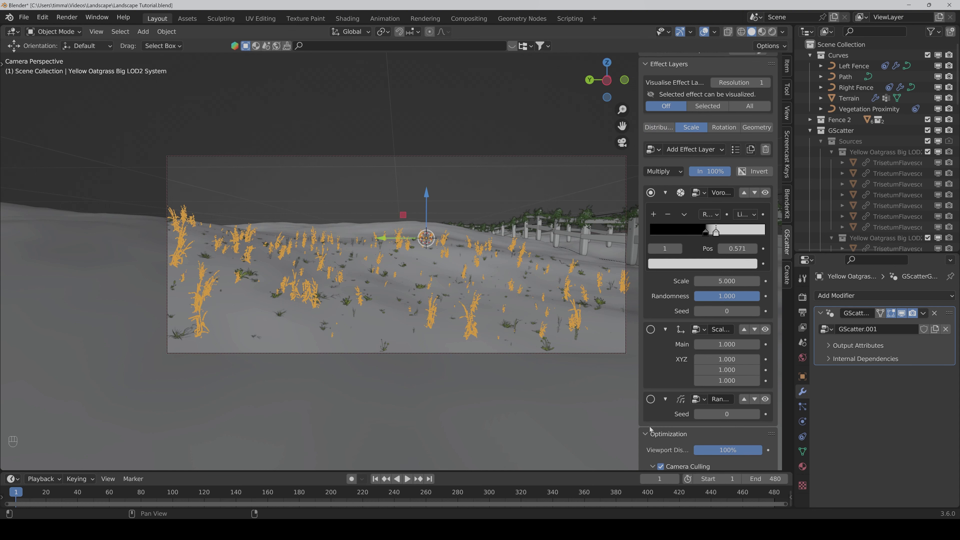
left_click(698, 344)
type("2")
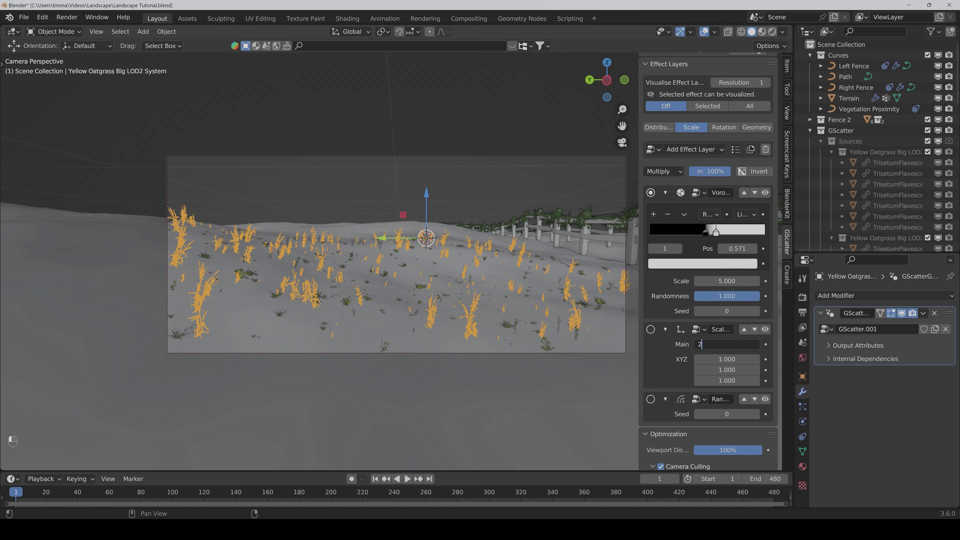
key("Return")
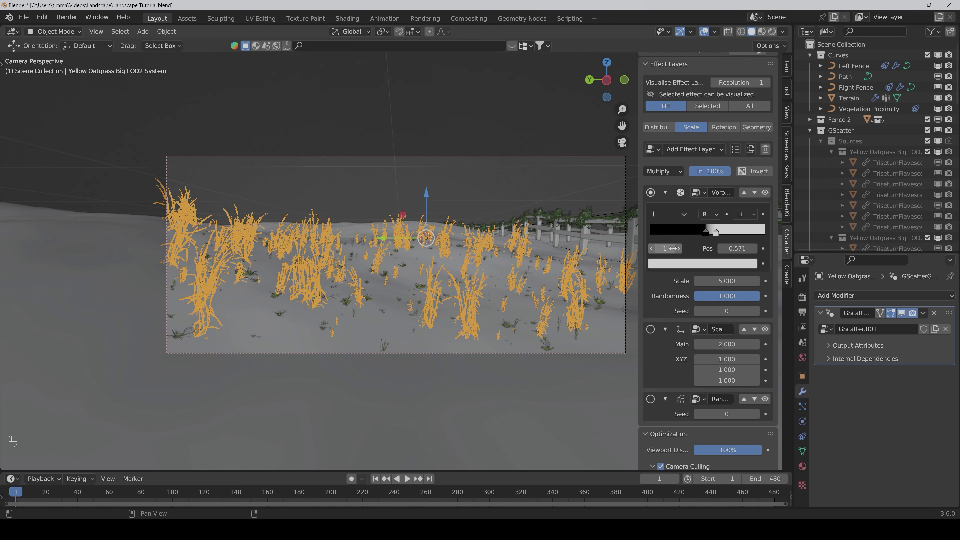
scroll(660, 211, "up", 3)
Step: Set the scatter's distribution density to 50, deselect it, and save the file
left_click(658, 187)
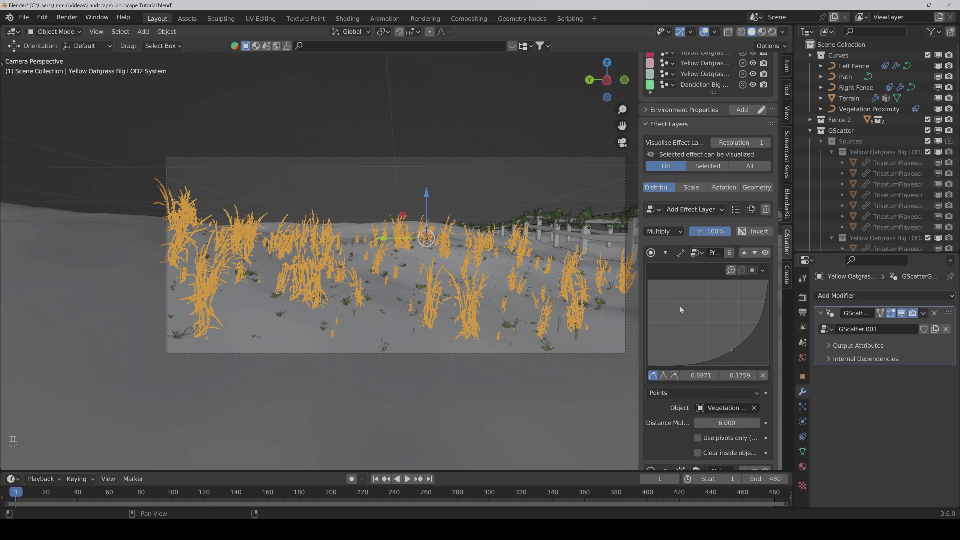
scroll(677, 313, "down", 8)
scroll(678, 317, "down", 8)
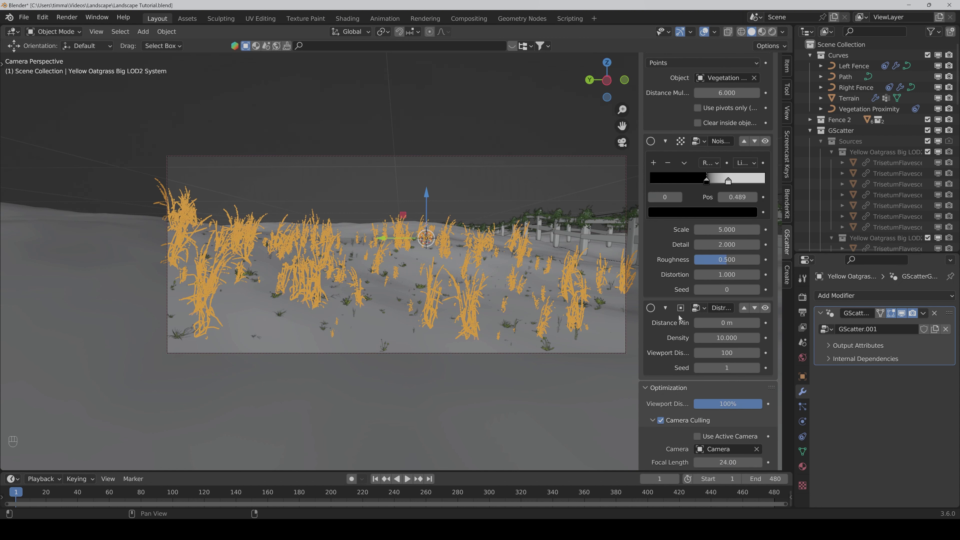
left_click(718, 317)
type("50")
key("Return")
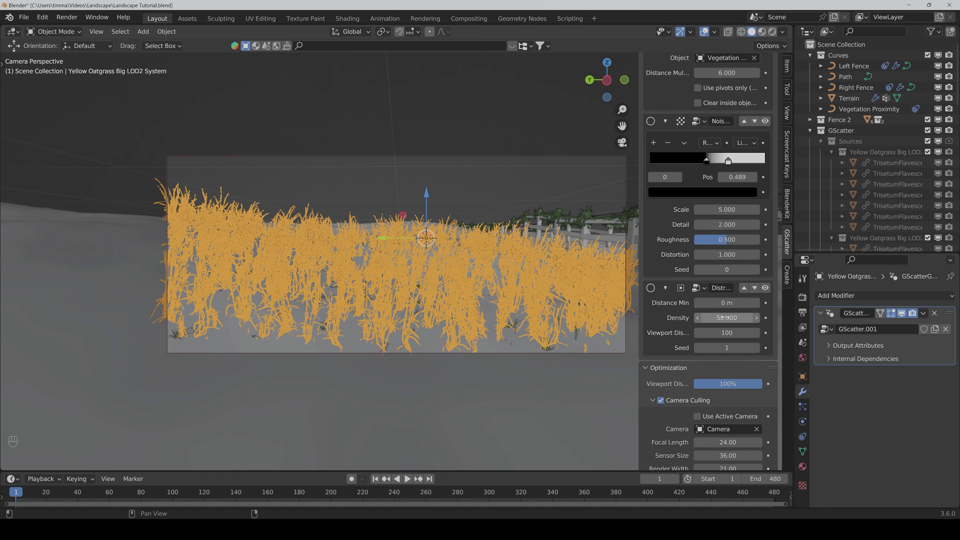
left_click(472, 187)
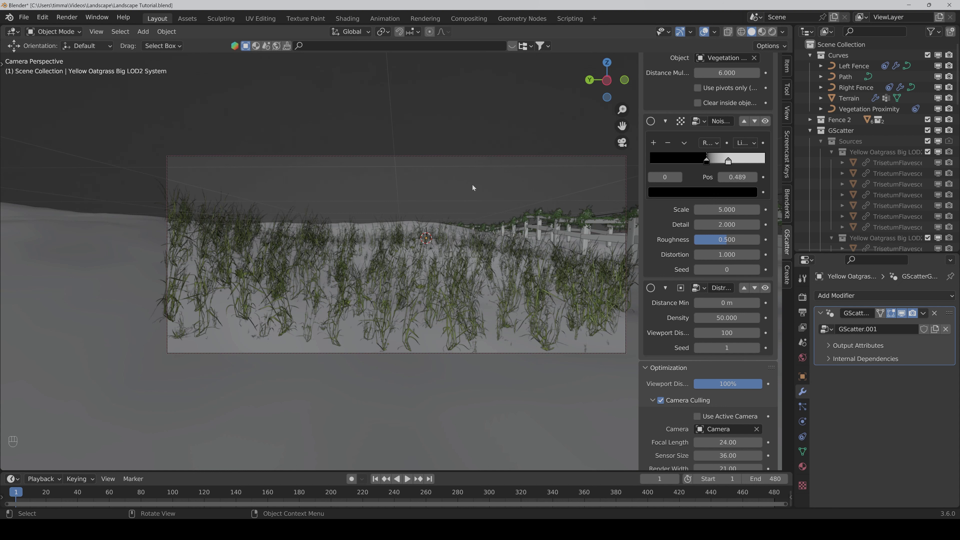
key("ctrl+s")
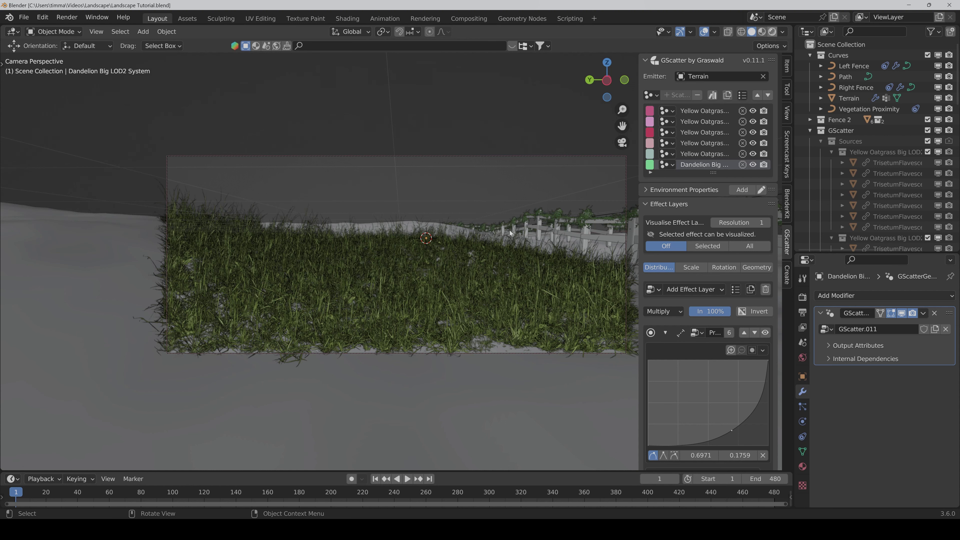
Step: Switch the camera view to Rendered viewport shading
key("z")
key("8")
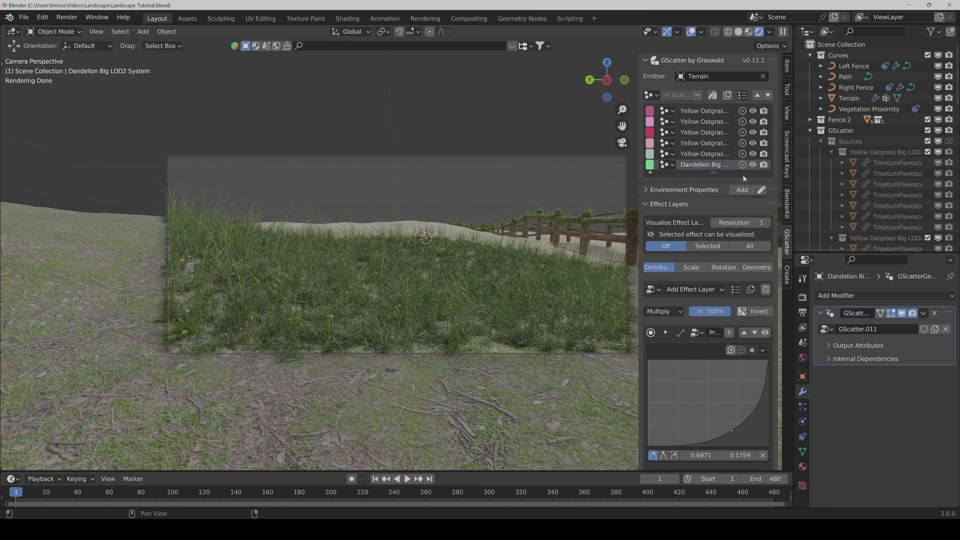
Step: Hide the dandelion and oatgrass scatters in the viewport and return to solid shading
left_click(753, 165)
left_click_drag(753, 165, 753, 110)
left_click(738, 32)
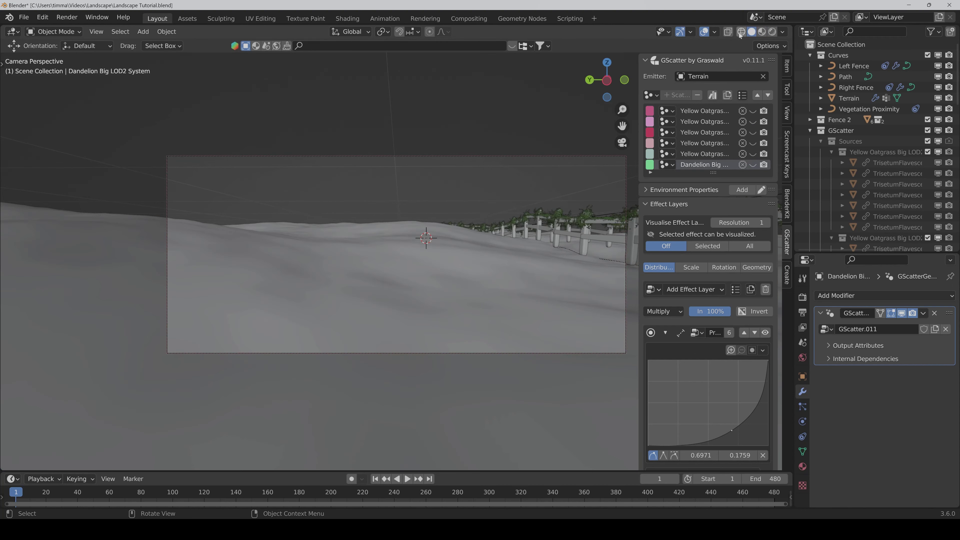
Step: Set the dandelion scatter's culling distance threshold to 100 and save the file
scroll(682, 337, "down", 15)
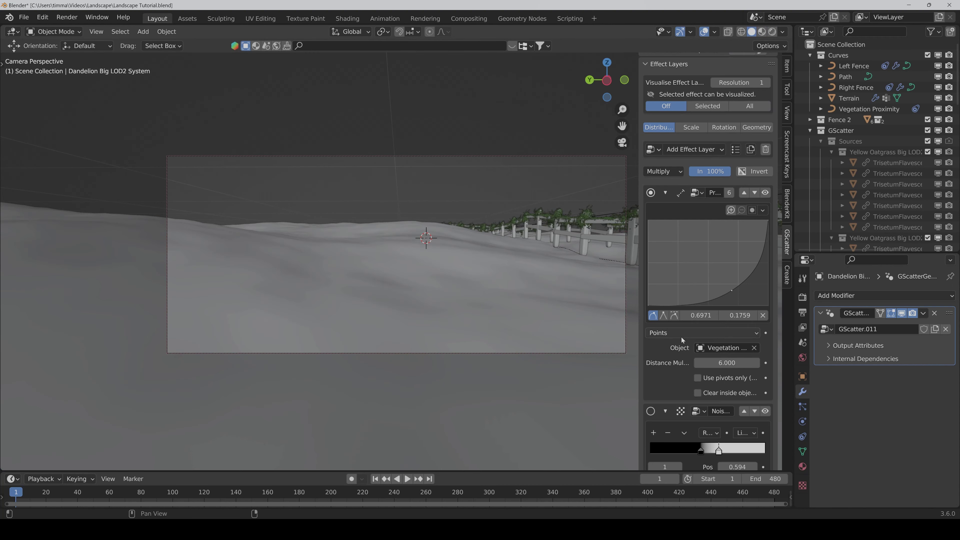
scroll(681, 342, "down", 12)
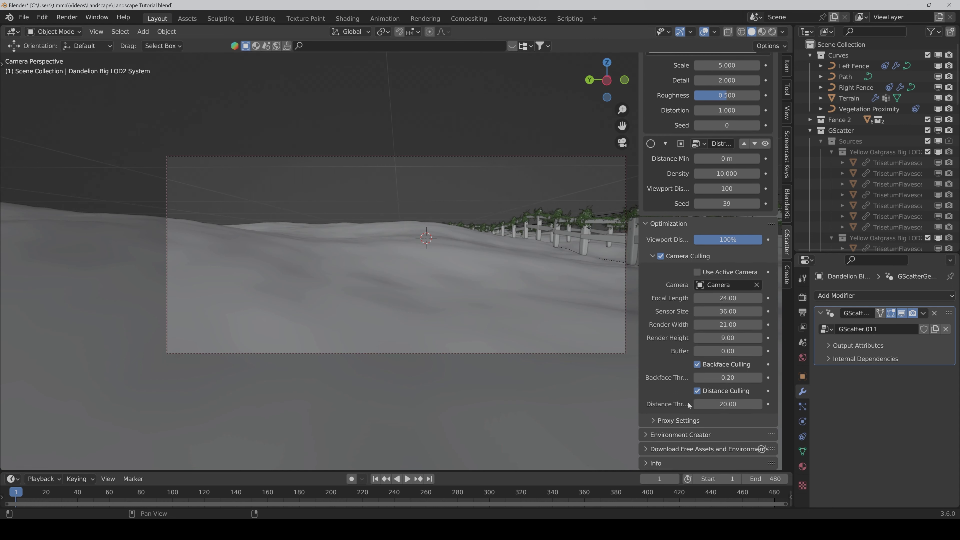
left_click(722, 404)
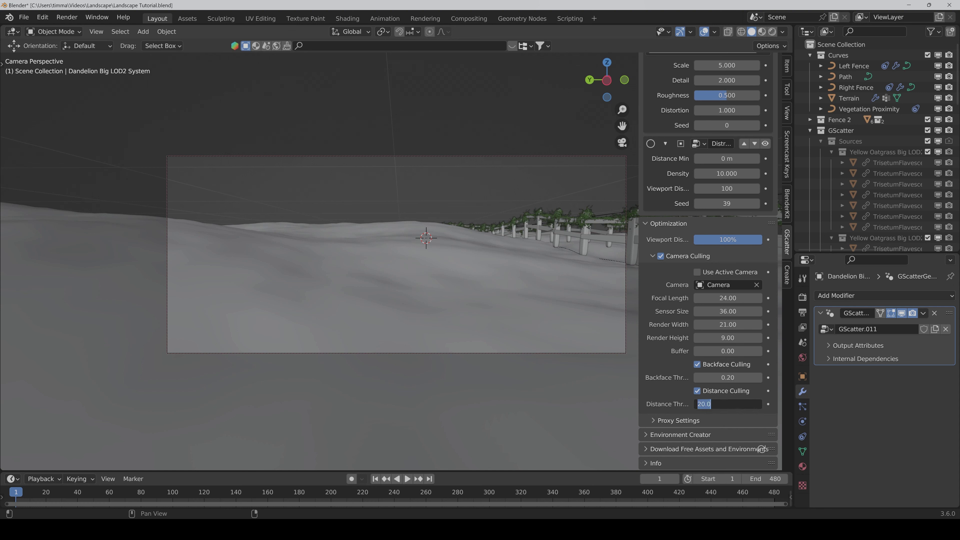
type("100")
key("Return")
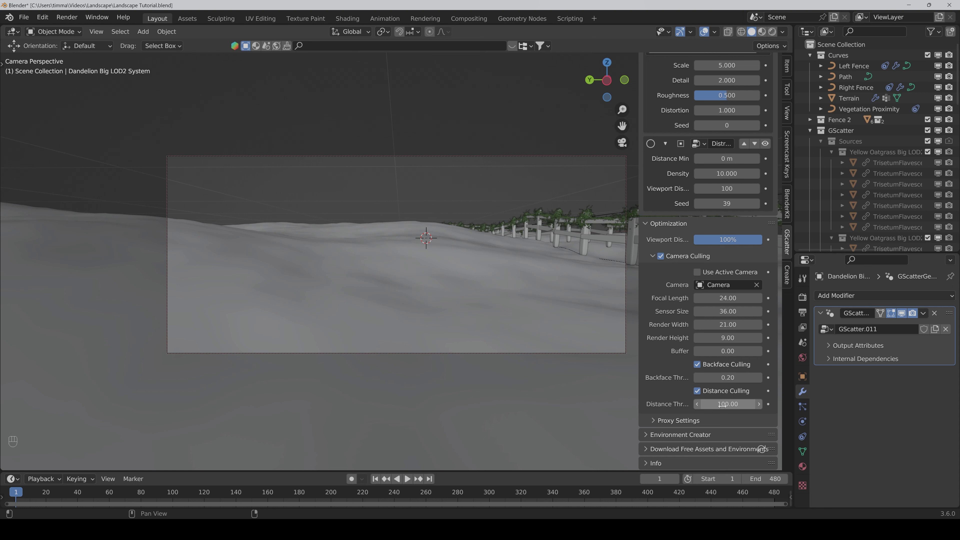
key("ctrl+s")
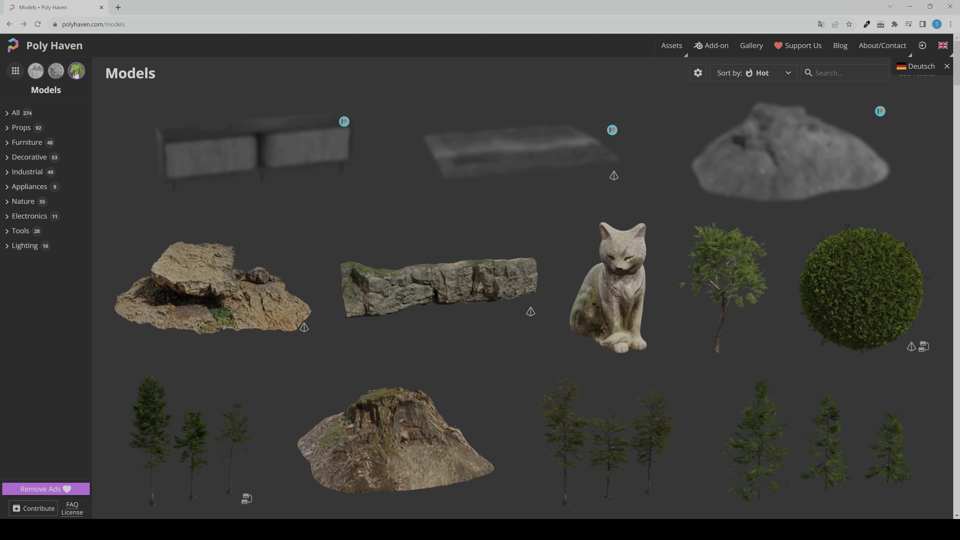
Step: Scroll Poly Haven's Models catalogue past Fir Sapling Medium and Dry Branches Medium 01
scroll(346, 312, "down", 3)
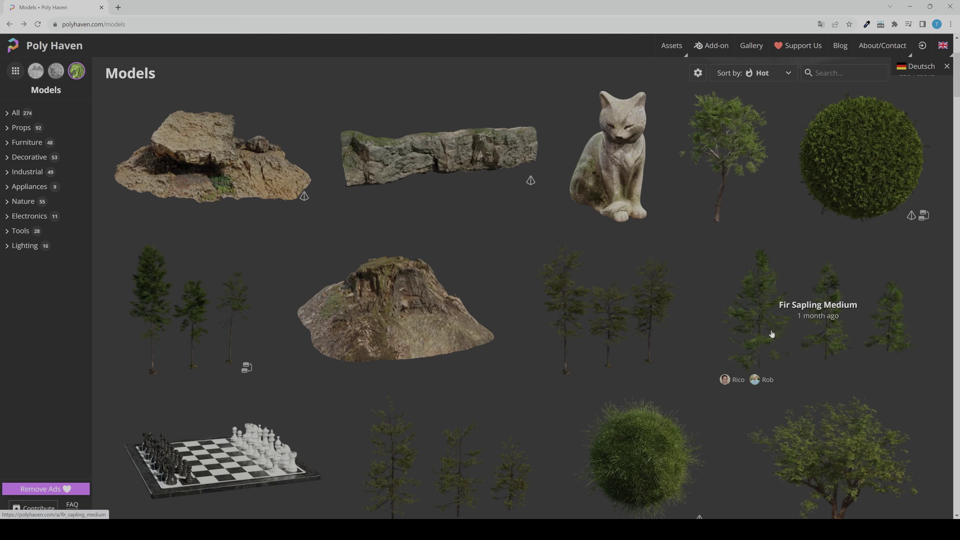
scroll(791, 333, "down", 15)
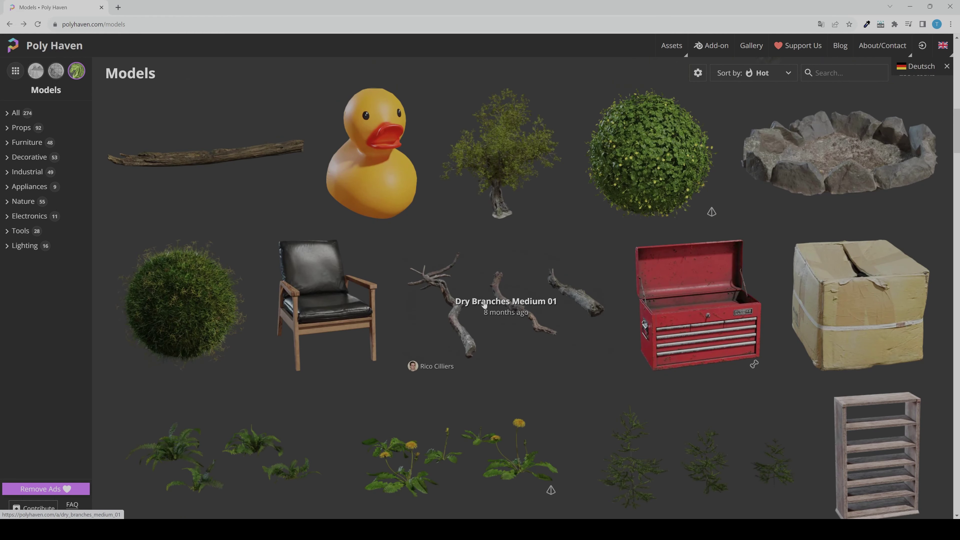
scroll(484, 304, "down", 15)
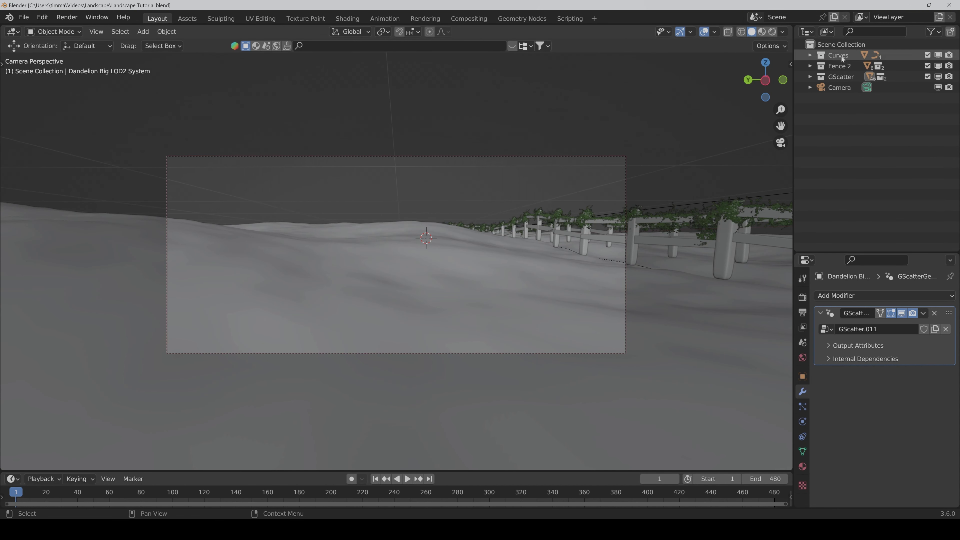
Step: Create a new collection under Scene Collection and rename it Extras
right_click(836, 48)
left_click(836, 48)
left_click(844, 87)
double_click(844, 87)
type("Extras")
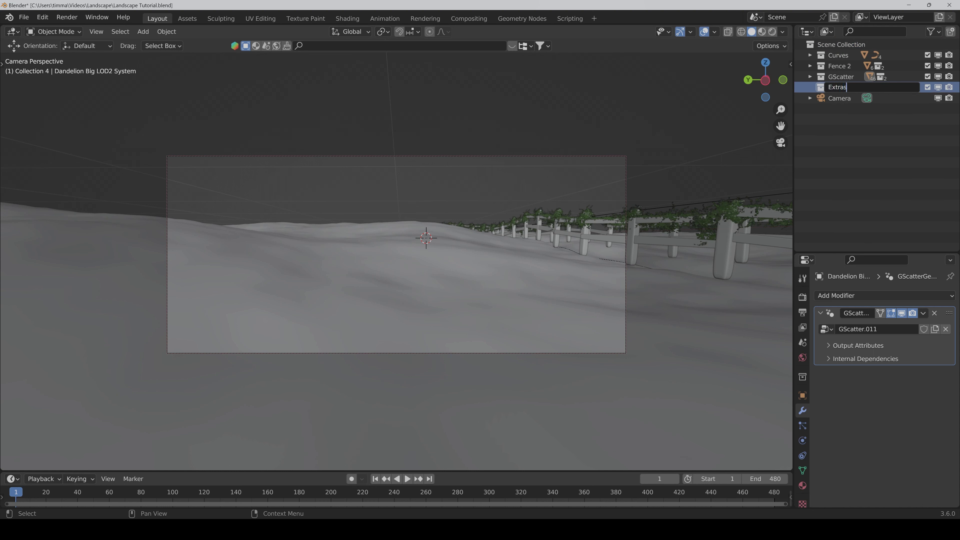
key("Return")
left_click(841, 87)
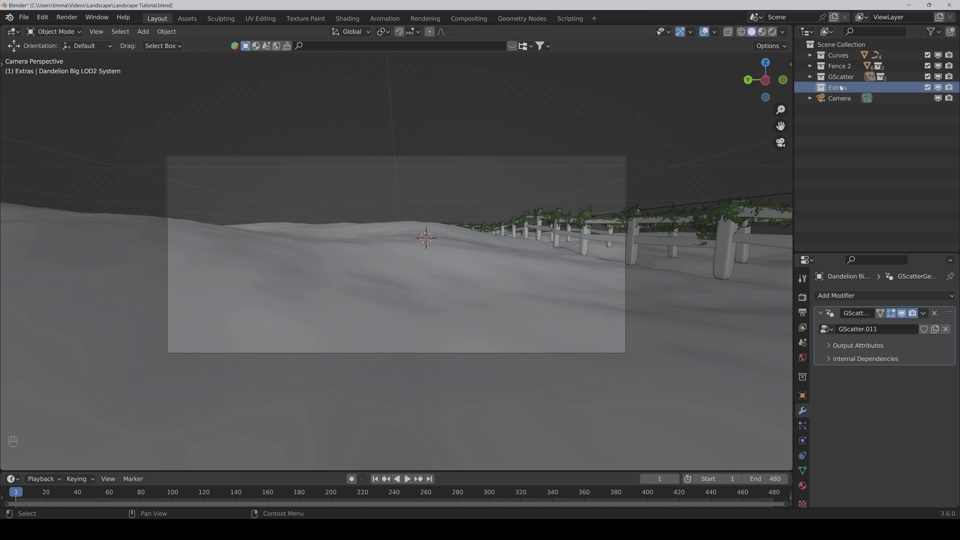
Step: Append the fir_sapling_medium collection from fir_sapling_medium_4k.blend into Extras
left_click(23, 17)
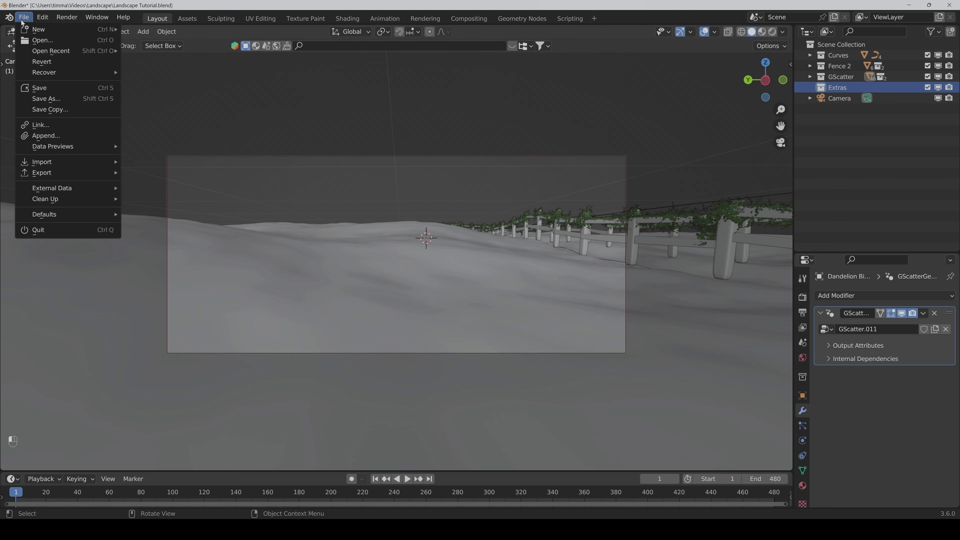
left_click(54, 133)
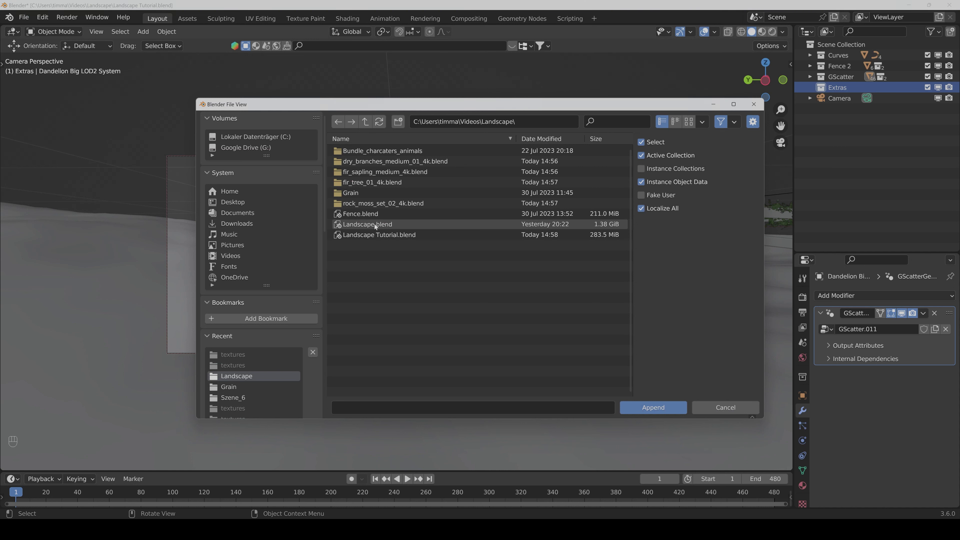
double_click(373, 173)
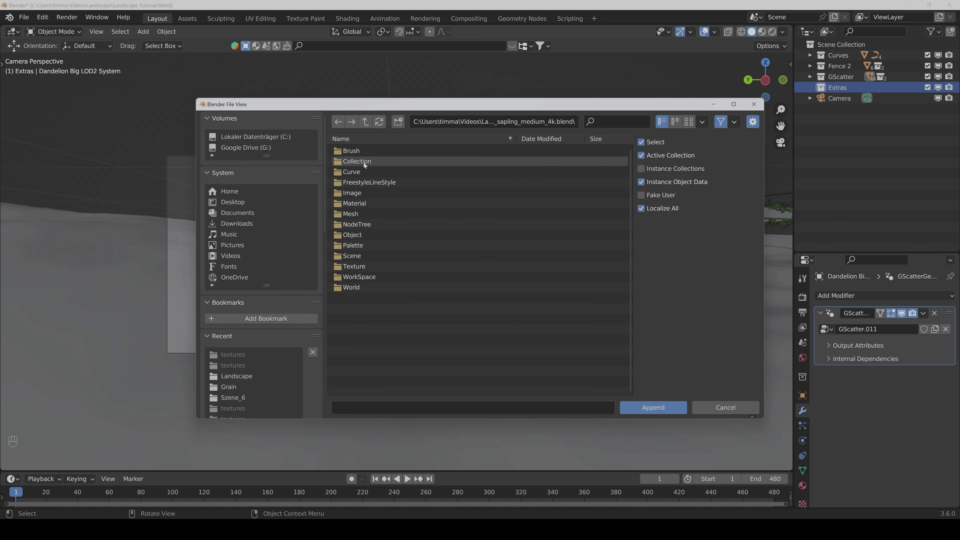
double_click(363, 162)
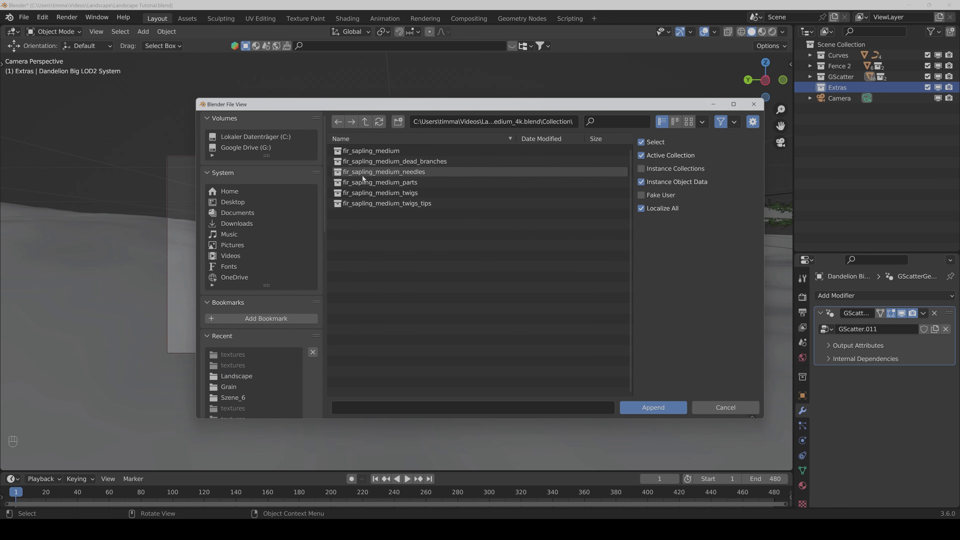
left_click(370, 153)
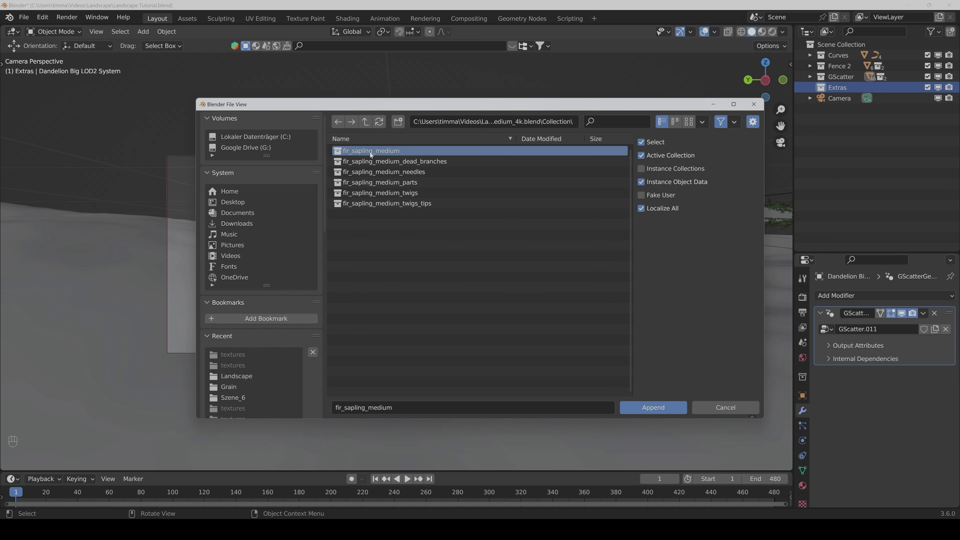
left_click(649, 409)
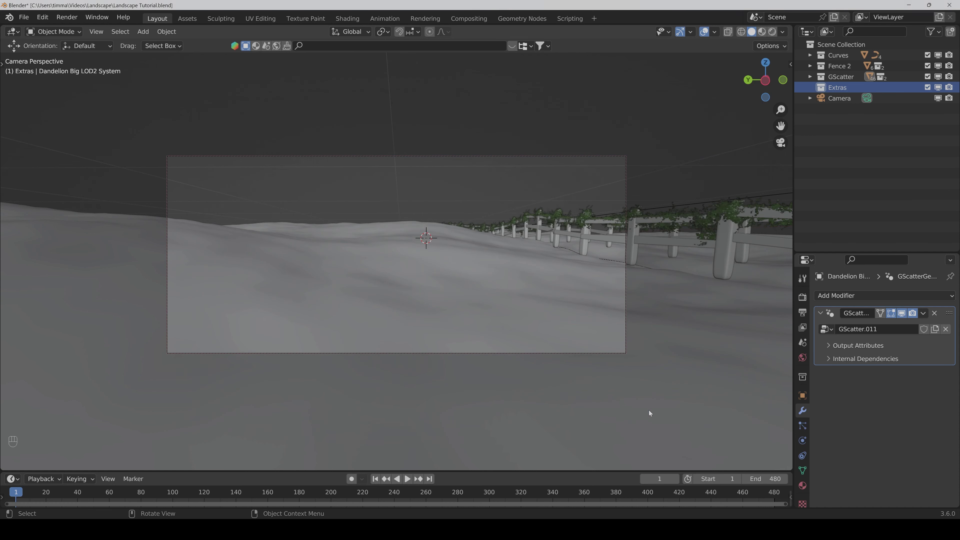
left_click(821, 98)
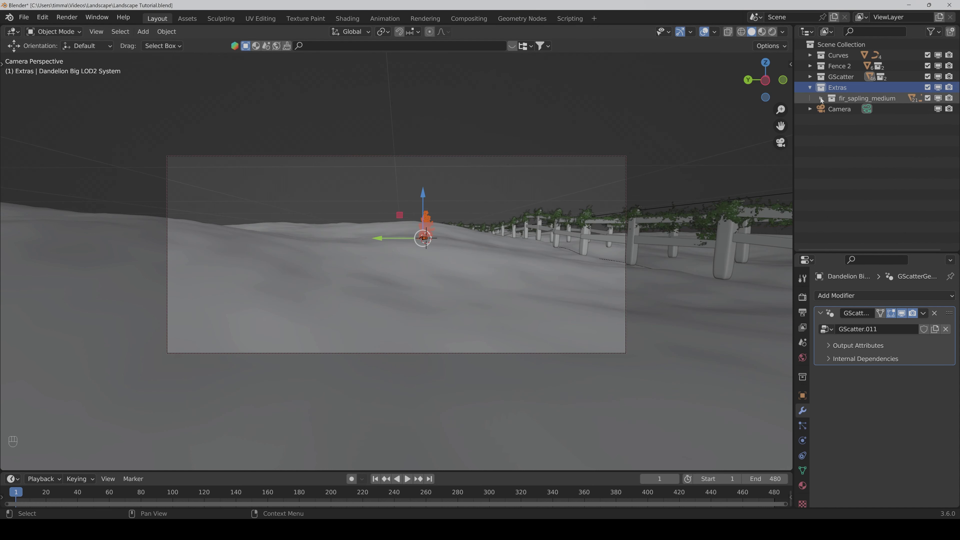
Step: With Extras active, append the fir_tree_01 collection from fir_tree_01_4k.blend
left_click(849, 85)
left_click(24, 17)
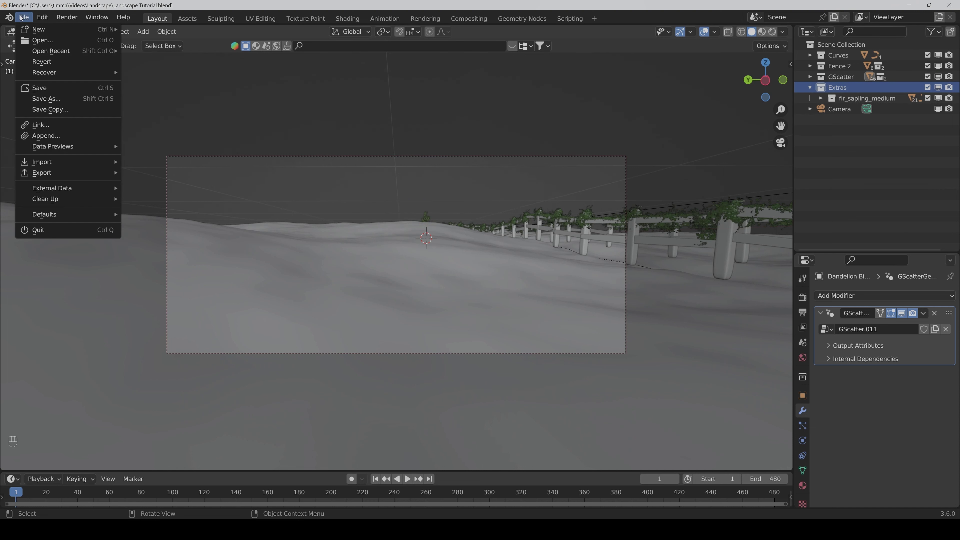
left_click(80, 136)
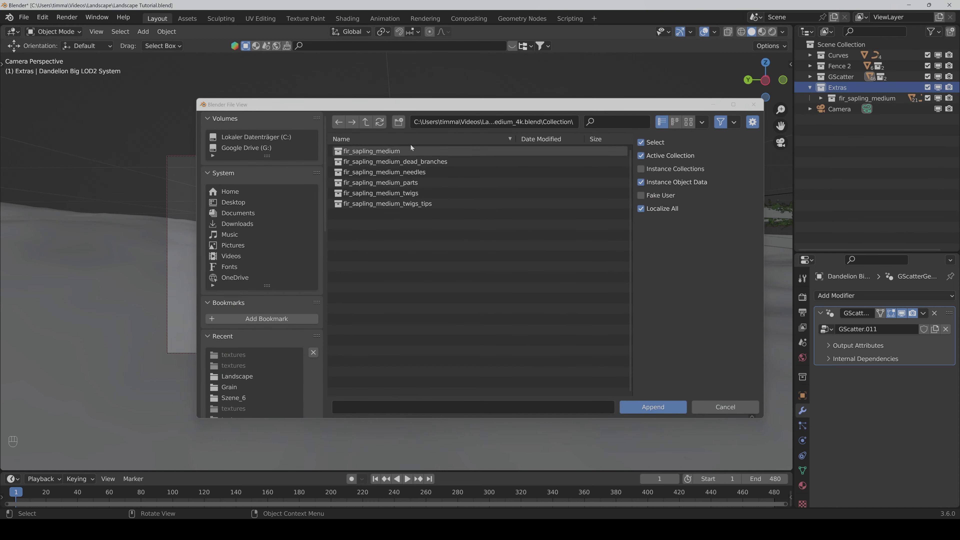
left_click(366, 121)
left_click(366, 122)
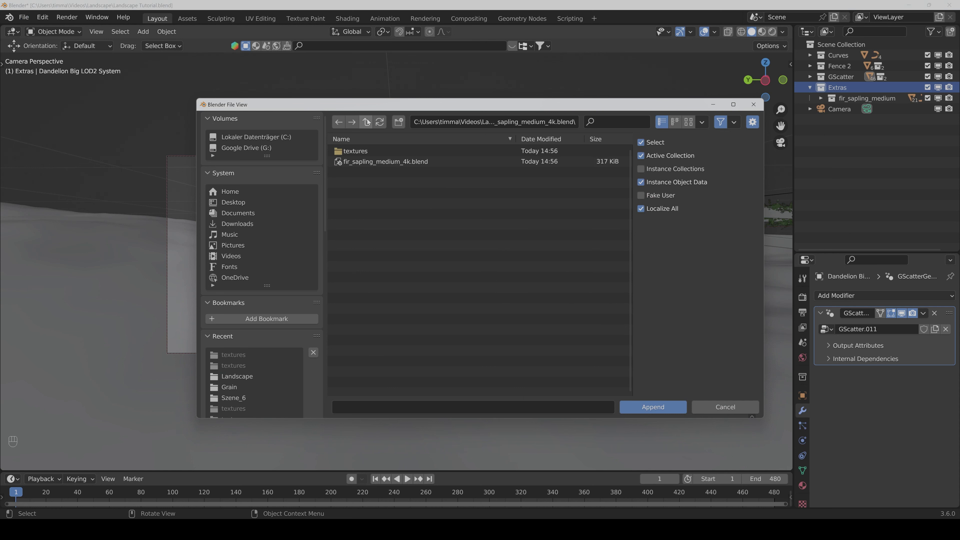
left_click(365, 121)
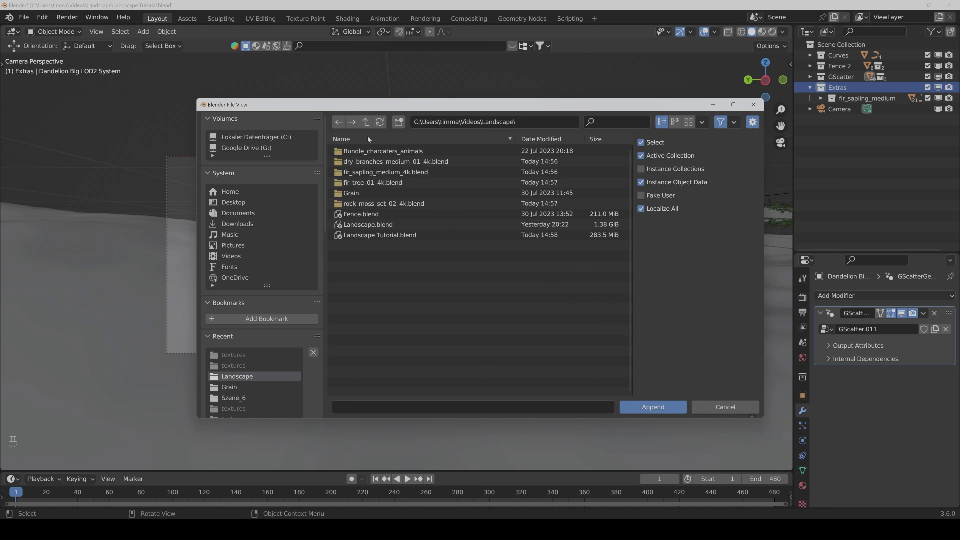
left_click(362, 182)
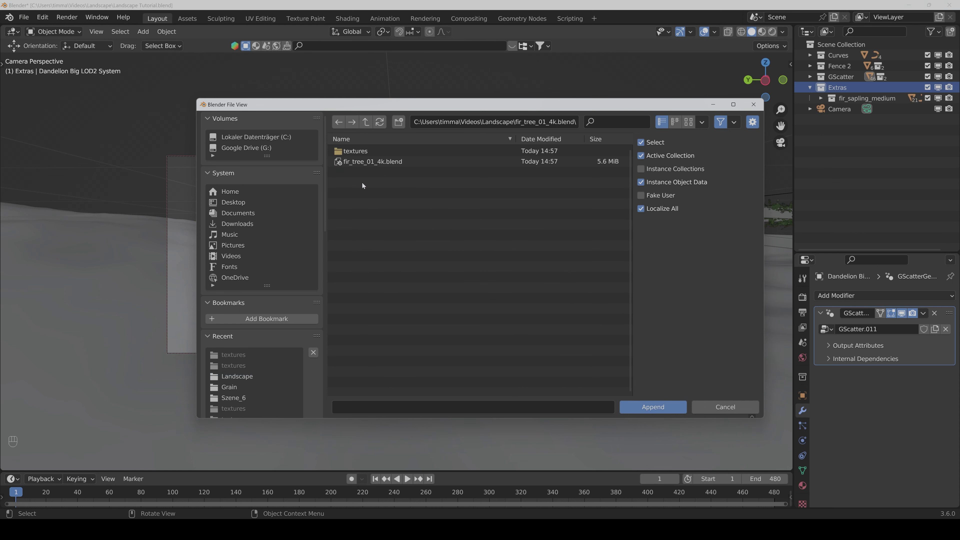
double_click(360, 162)
double_click(361, 162)
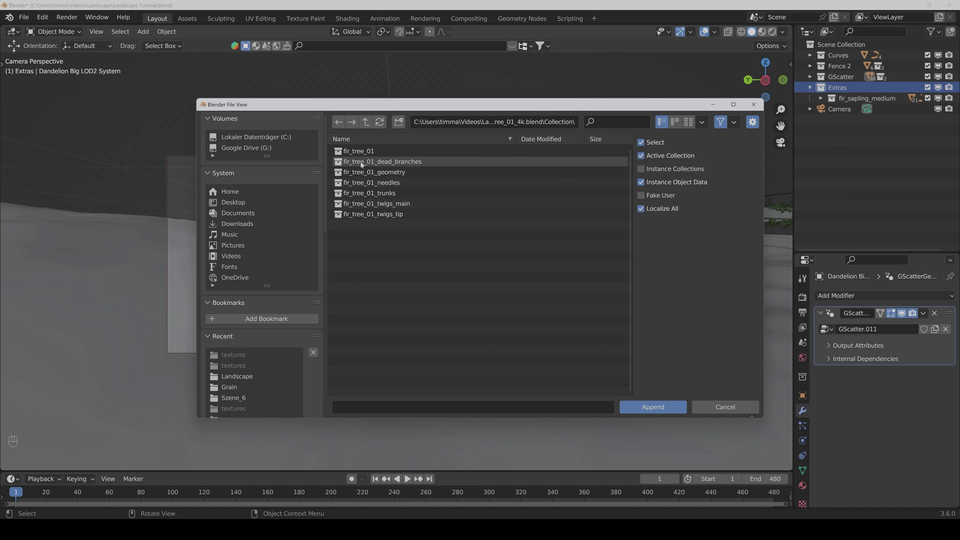
double_click(362, 152)
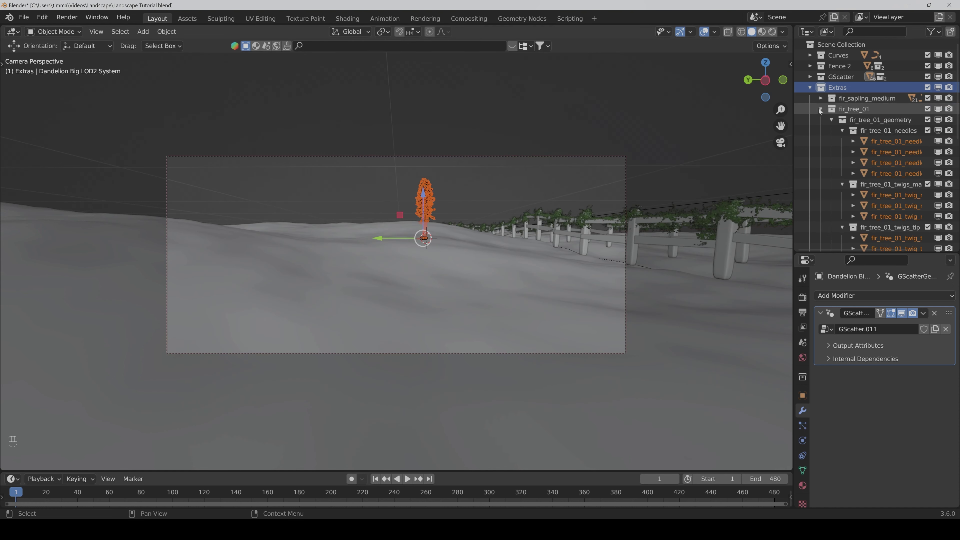
left_click(820, 110)
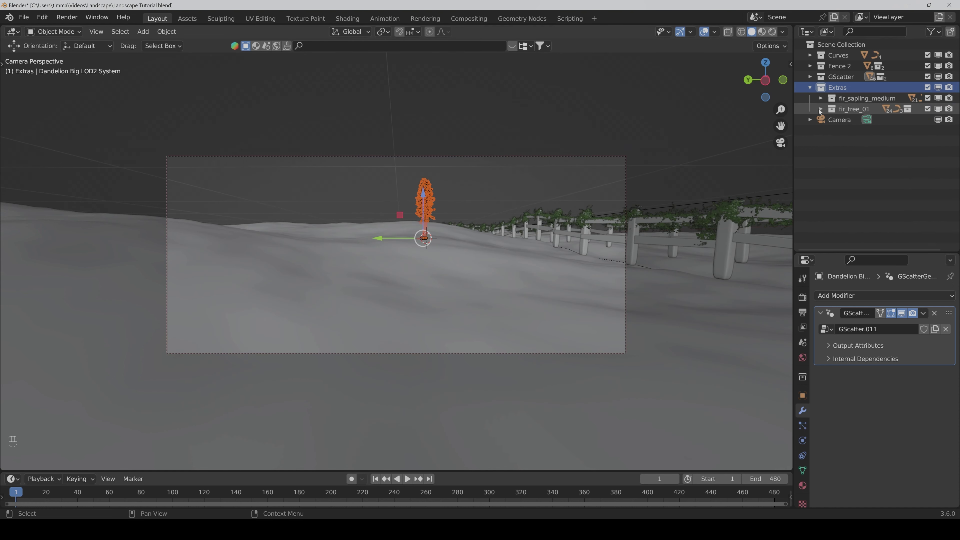
Step: Append the dry_branches_medium_01 collection from dry_branches_medium_01_4k.blend
left_click(25, 17)
left_click(38, 135)
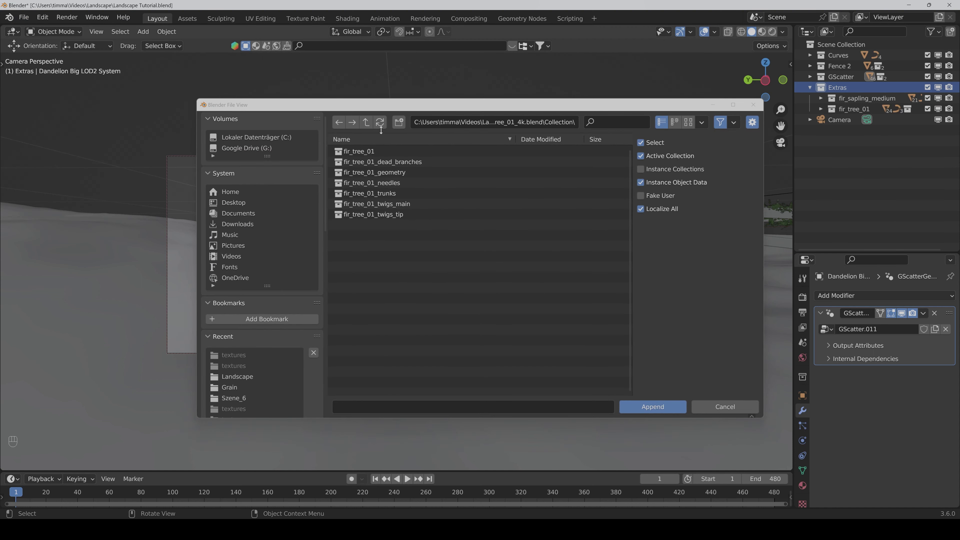
left_click(366, 123)
left_click(365, 123)
left_click(365, 123)
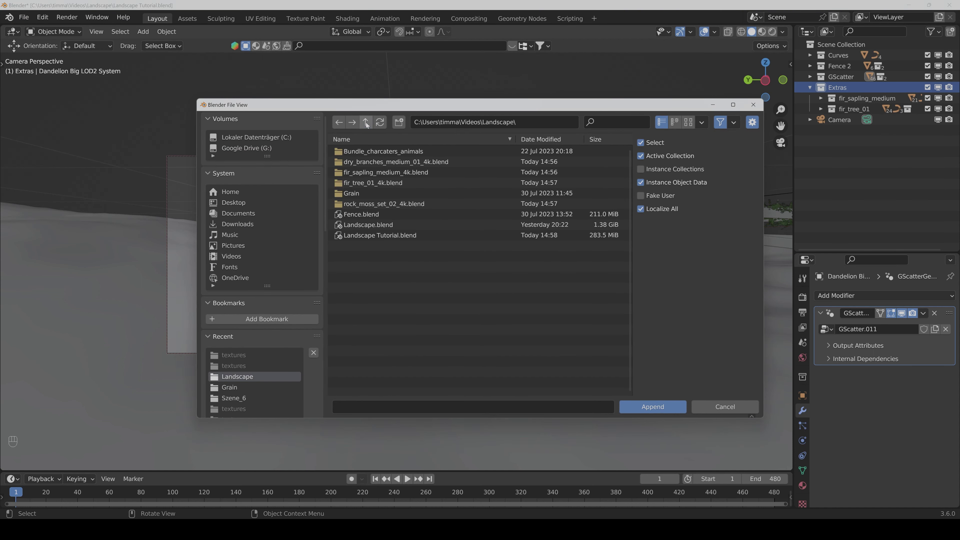
double_click(372, 162)
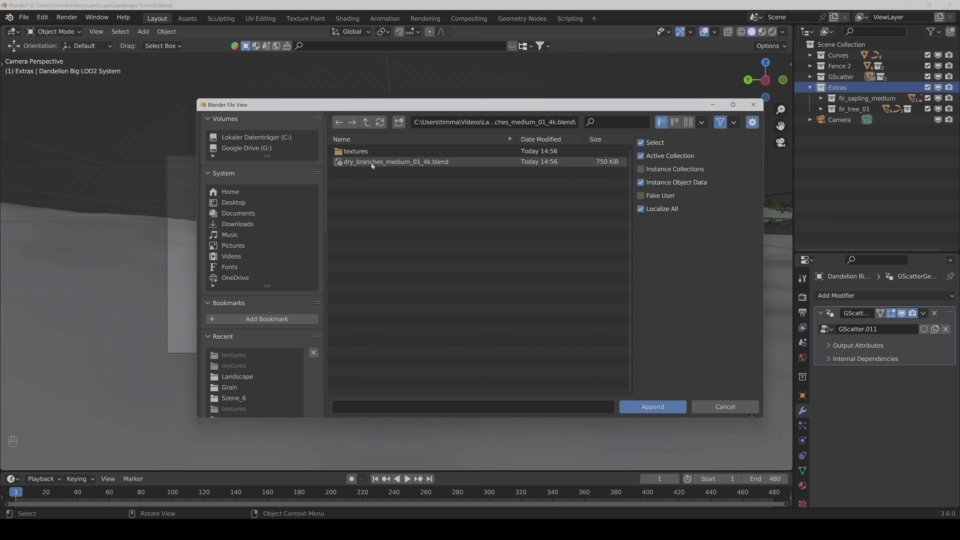
left_click(372, 162)
double_click(371, 162)
double_click(372, 153)
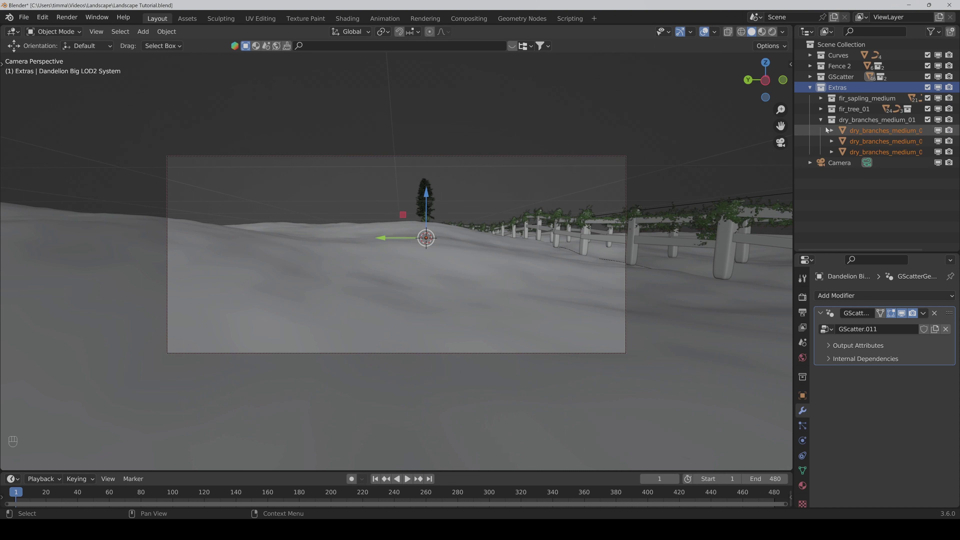
left_click(821, 119)
Step: Append the rock_moss_set_02 collection from rock_moss_set_02_4k.blend
left_click(23, 17)
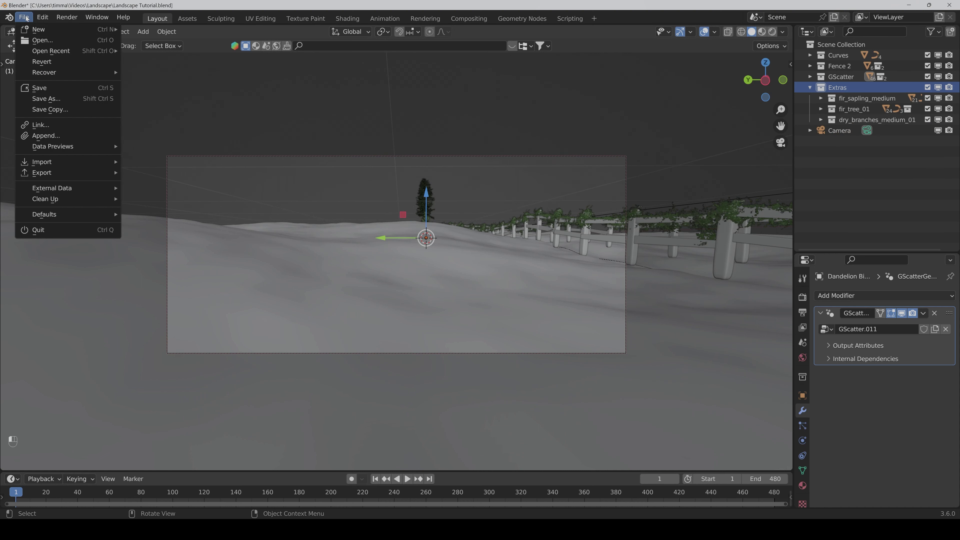
left_click(47, 136)
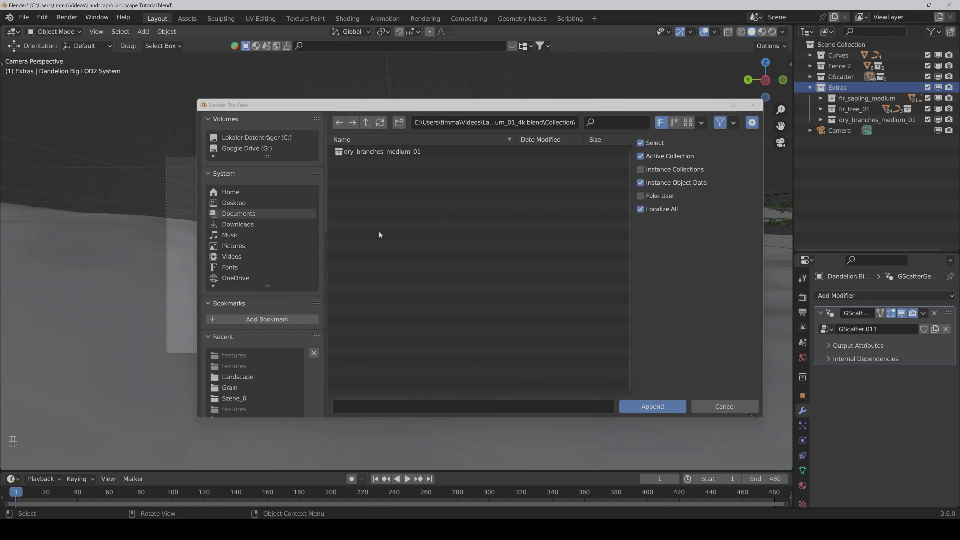
left_click(365, 125)
left_click(365, 124)
left_click(365, 125)
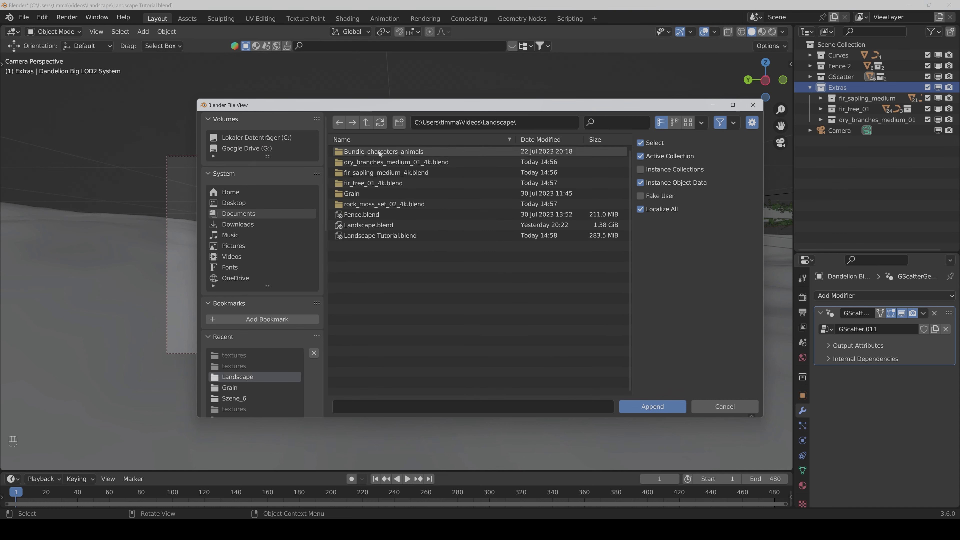
double_click(373, 203)
double_click(368, 162)
double_click(368, 162)
double_click(367, 153)
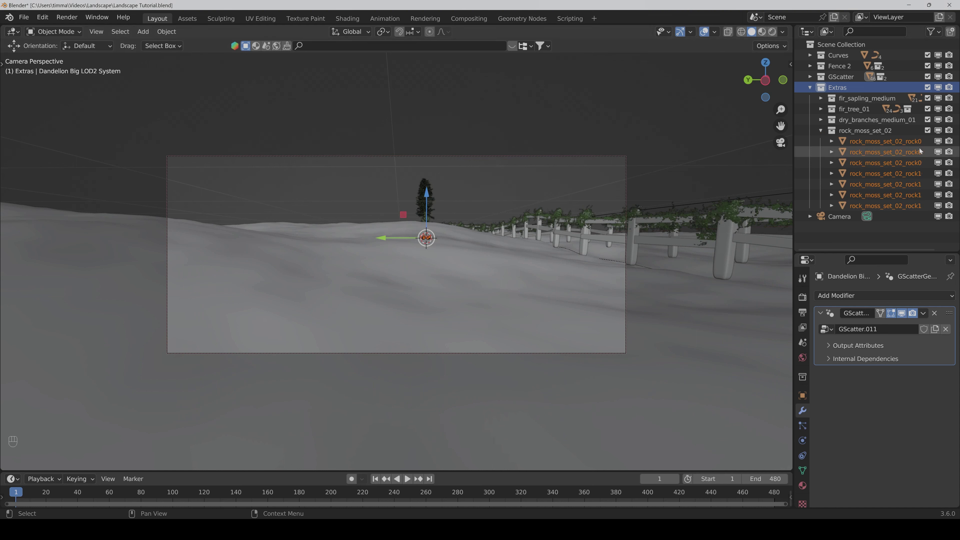
left_click(822, 131)
Step: Save the file, then set the dandelion scatter's Camera Culling Distance Threshold to 10
left_click(875, 156)
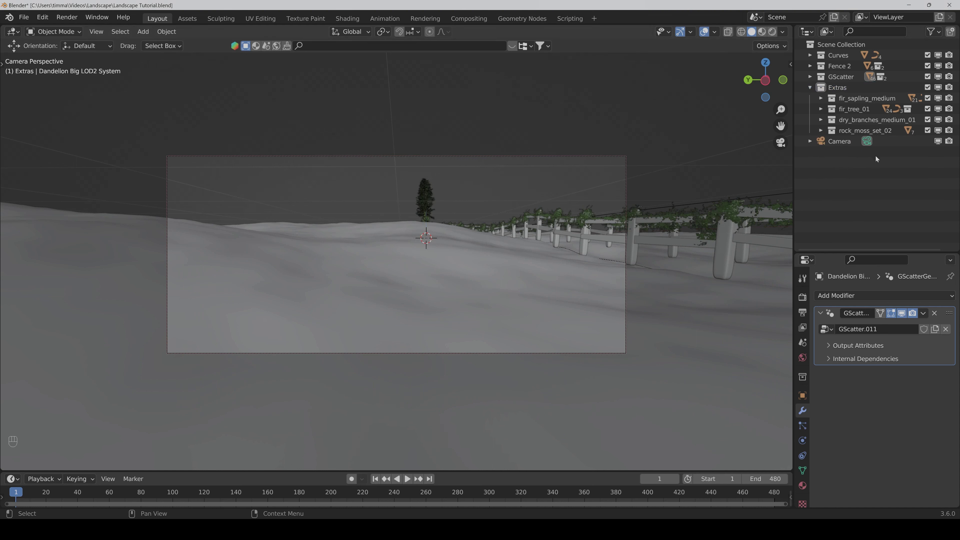
key("ctrl+s")
key("n")
scroll(708, 291, "down", 2)
scroll(708, 291, "down", 15)
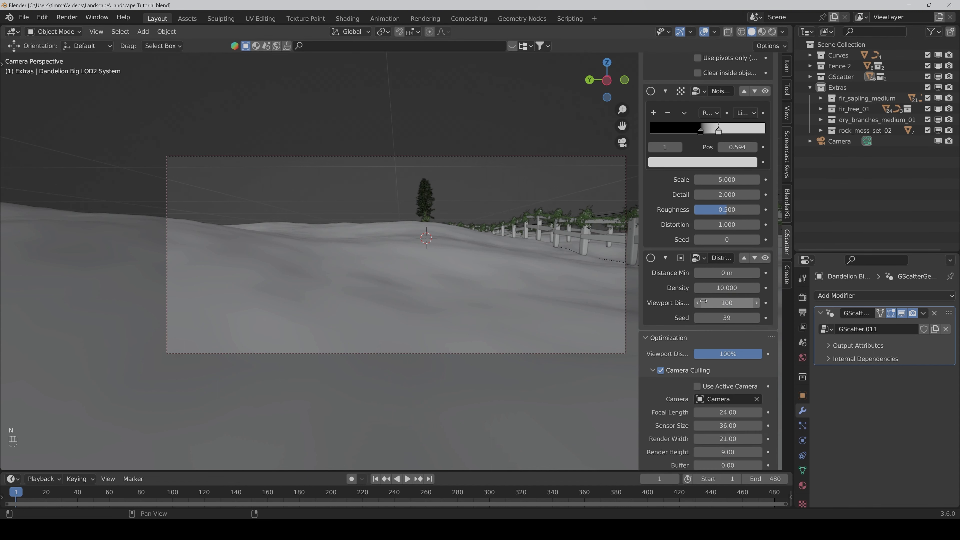
scroll(704, 302, "down", 5)
left_click(712, 404)
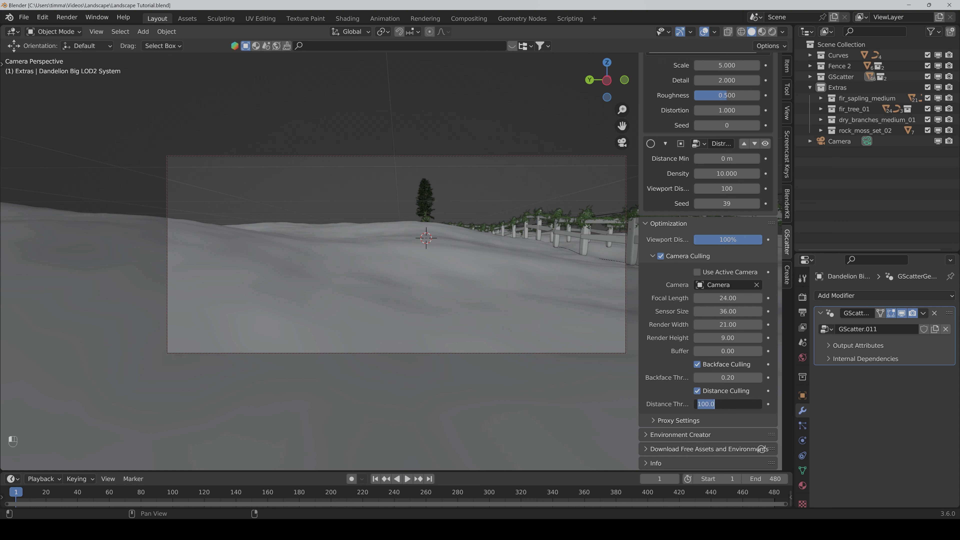
type("10")
key("Return")
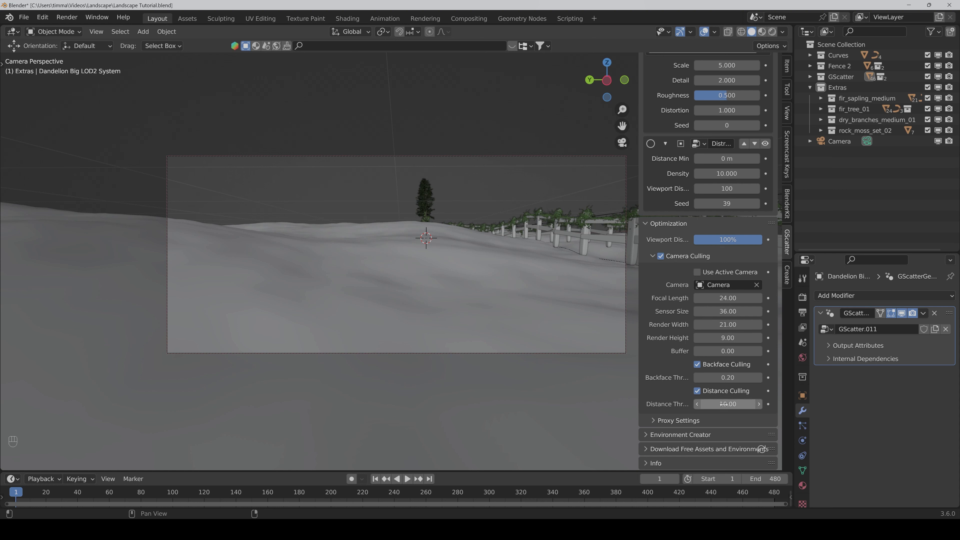
scroll(682, 252, "up", 15)
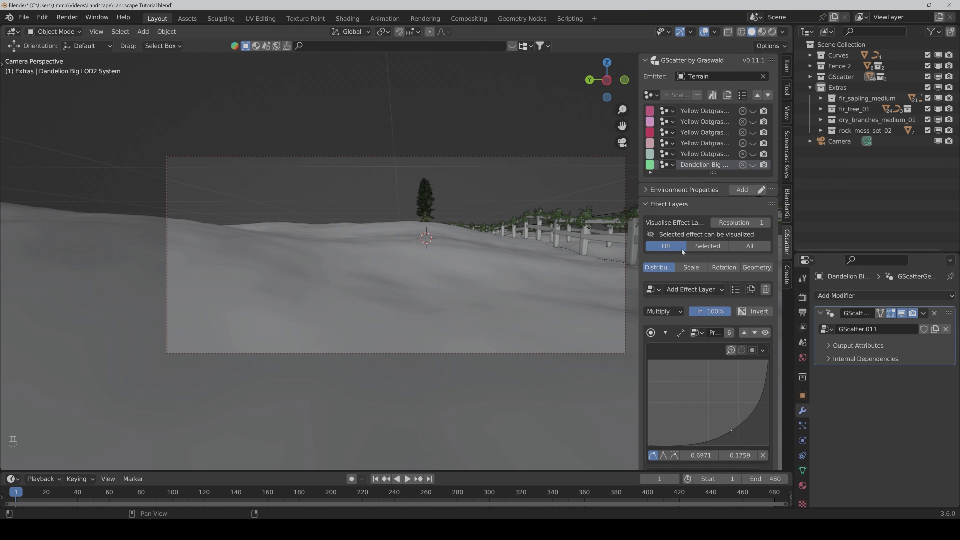
Step: Select fir_sapling_medium_a, _b, _c and fir_tree_01_a, _b, _c together in the Outliner
left_click(820, 99)
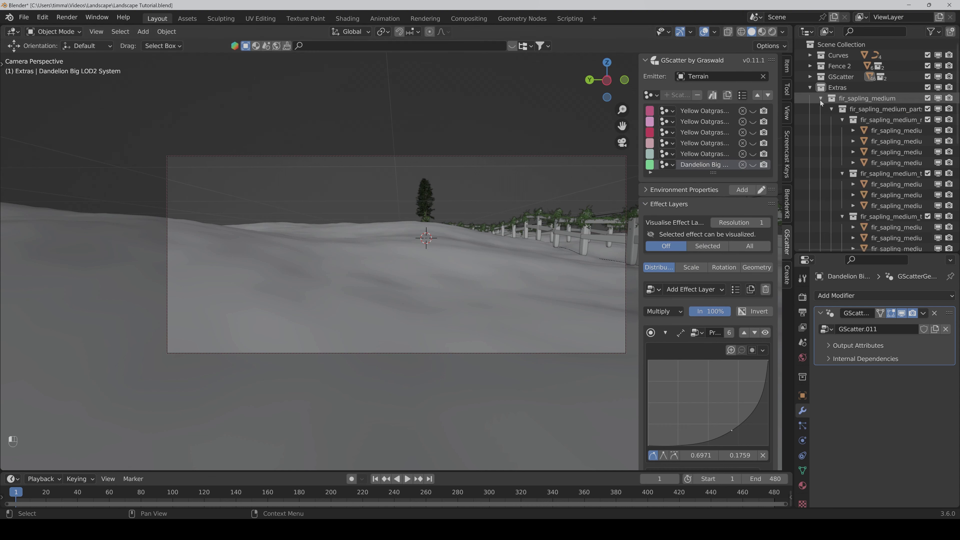
left_click(831, 109)
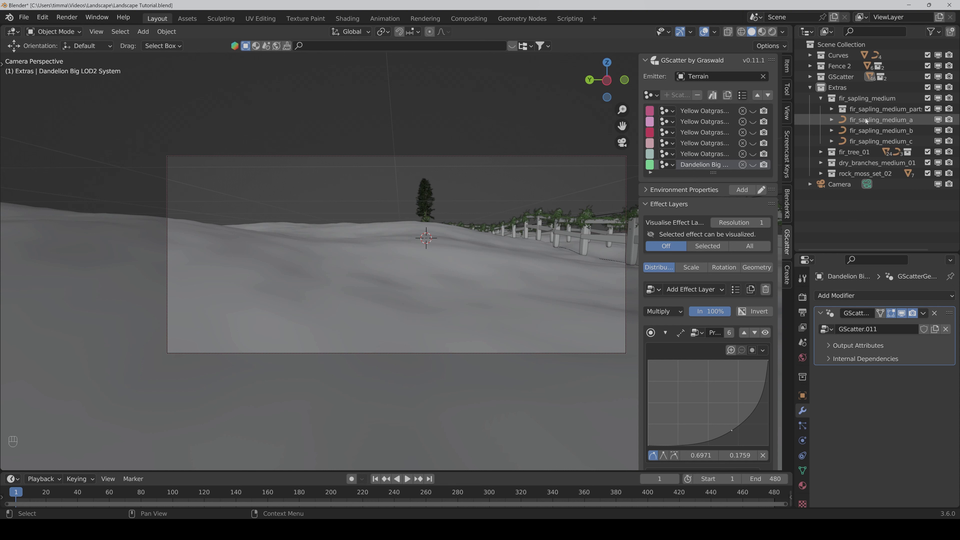
left_click(858, 119)
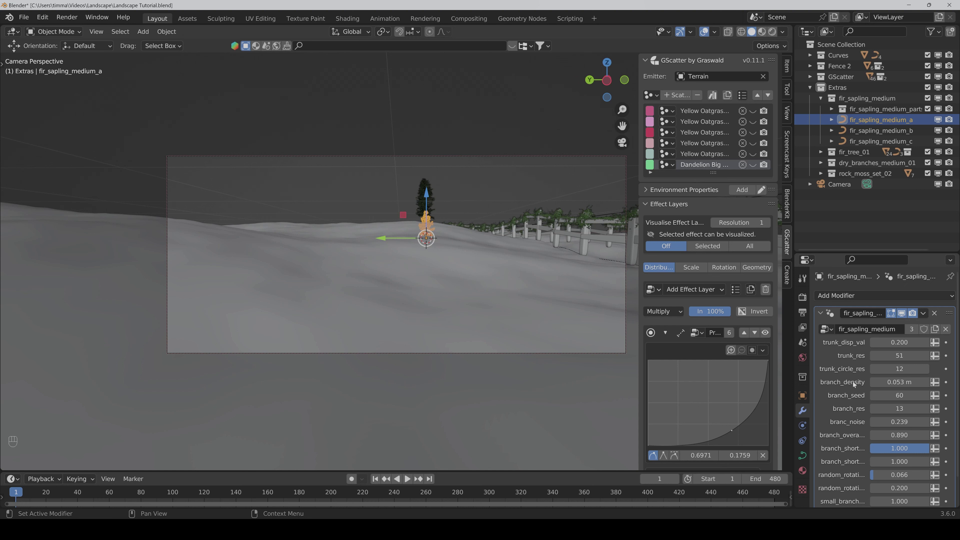
left_click(821, 152)
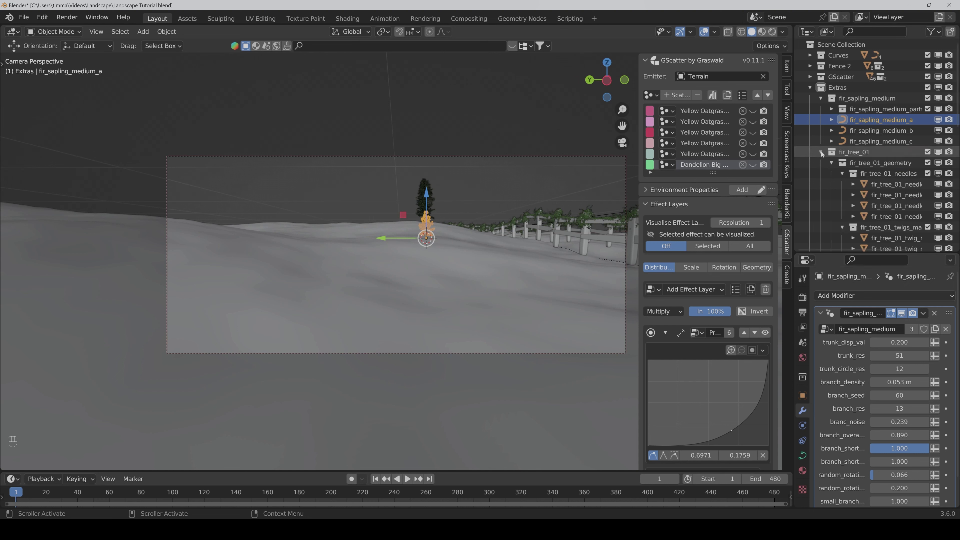
left_click(831, 163)
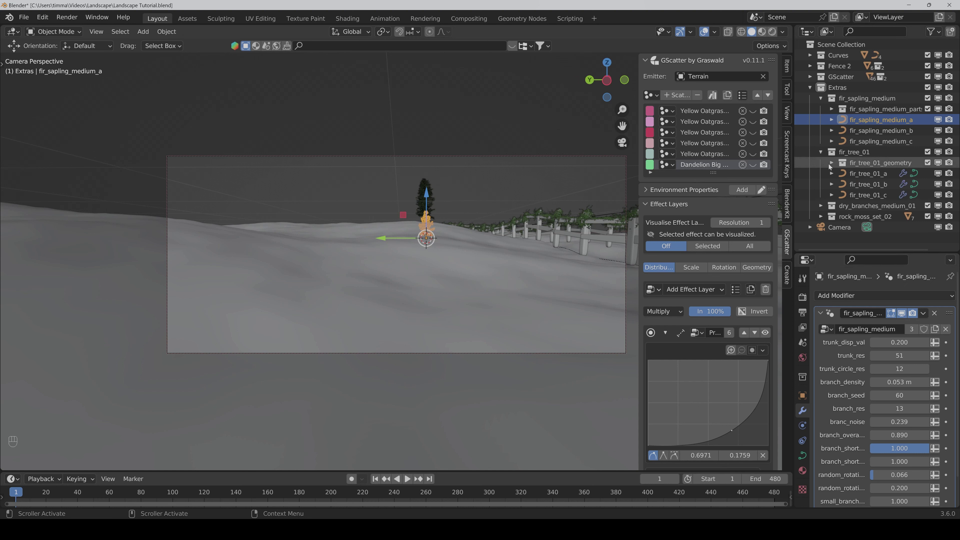
left_click(860, 131, "ctrl")
left_click(860, 141, "ctrl")
left_click(859, 174, "ctrl")
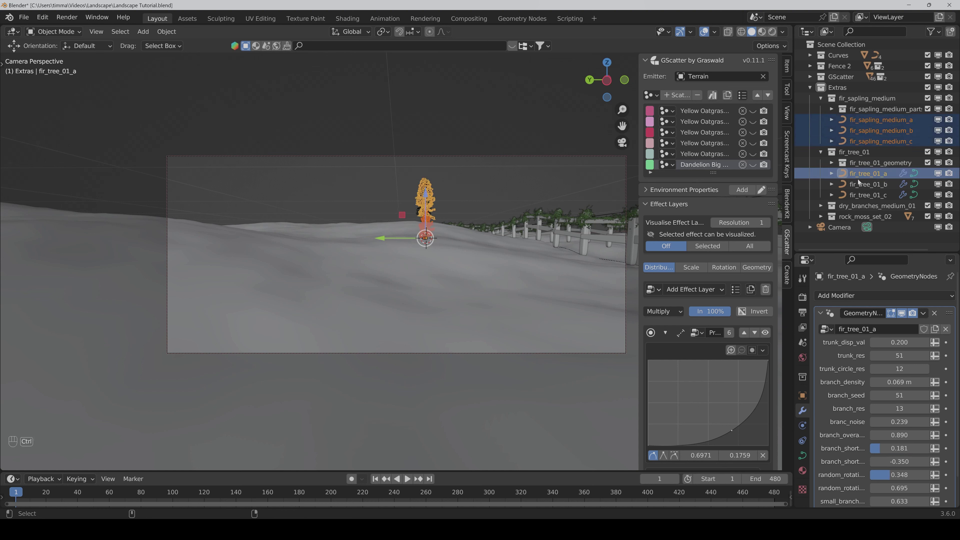
left_click(857, 184, "ctrl")
left_click(857, 195, "ctrl")
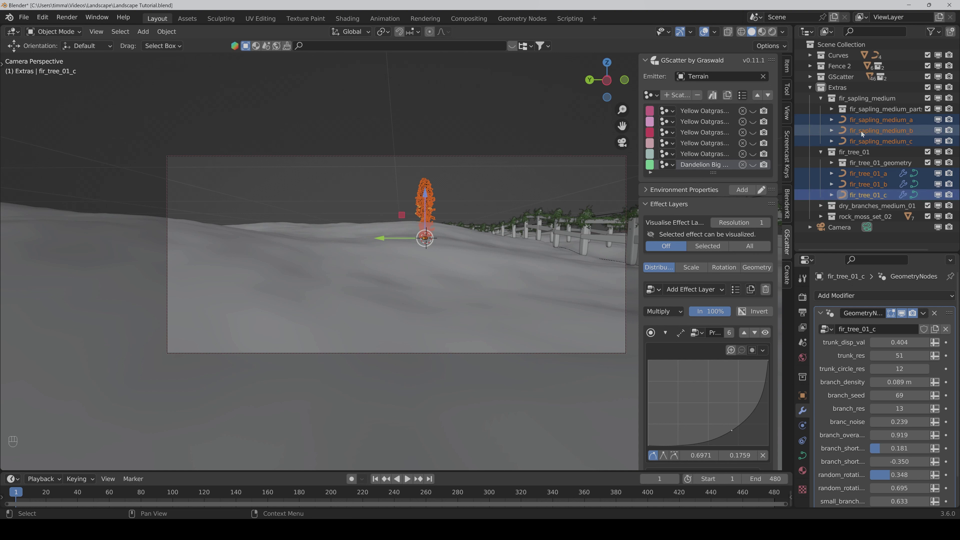
Step: Scatter the six selected fir variants over the Terrain with Distribute density 0.005
left_click(678, 95)
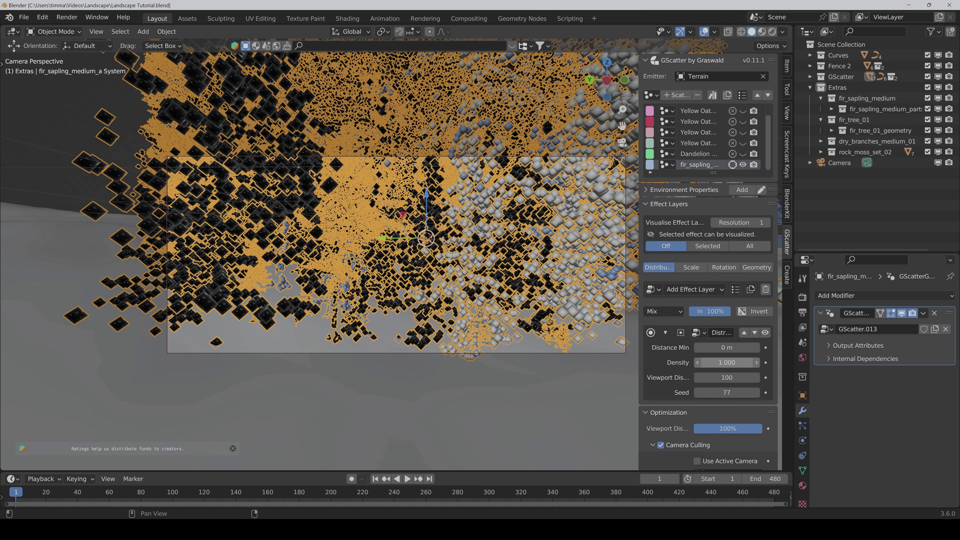
left_click(727, 362)
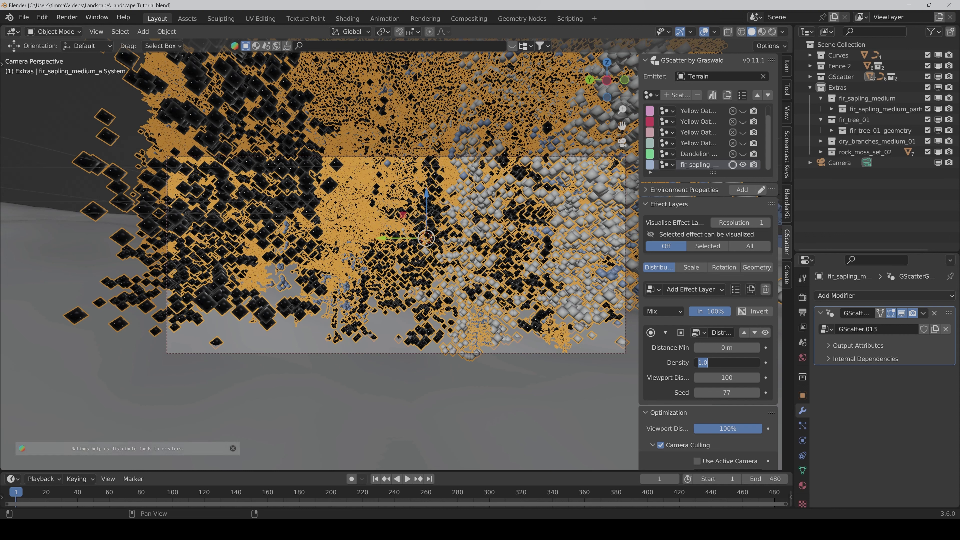
type(".005")
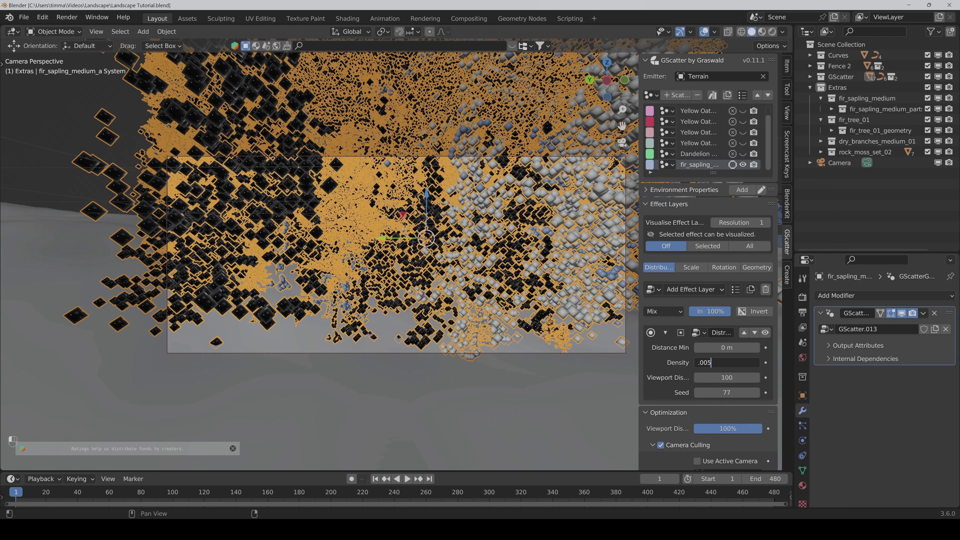
key("Return")
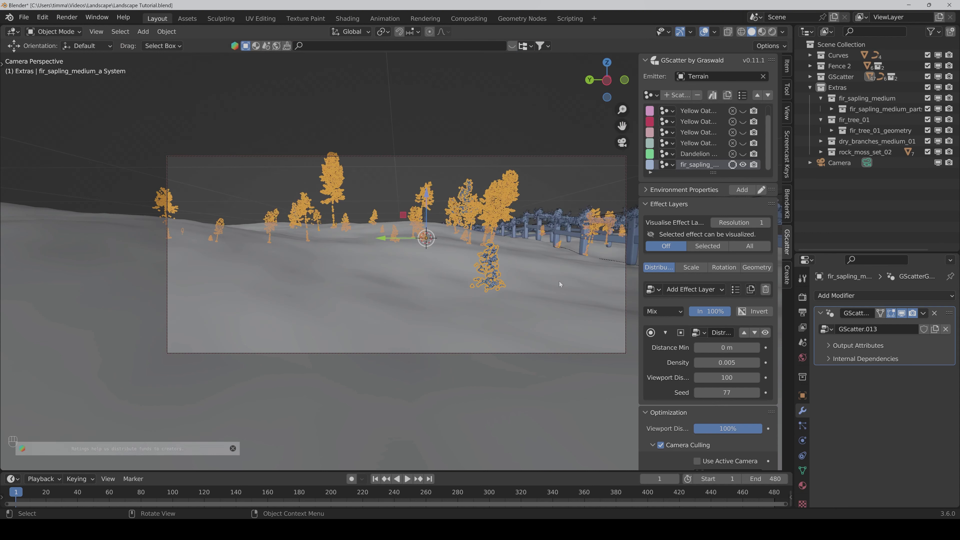
Step: Show the fir scatter as full geometry instead of proxies and turn off its Camera Culling
left_click(533, 107)
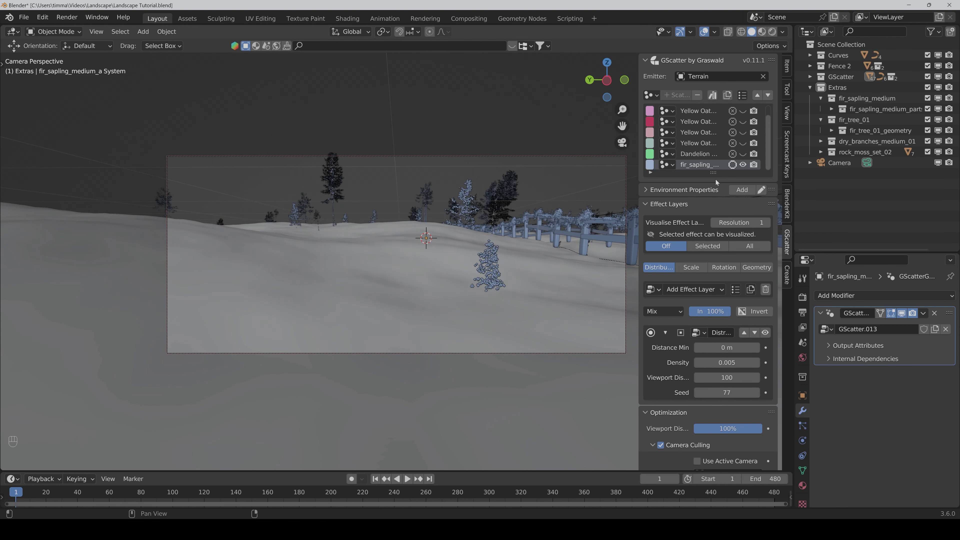
left_click(733, 165)
scroll(664, 304, "down", 8)
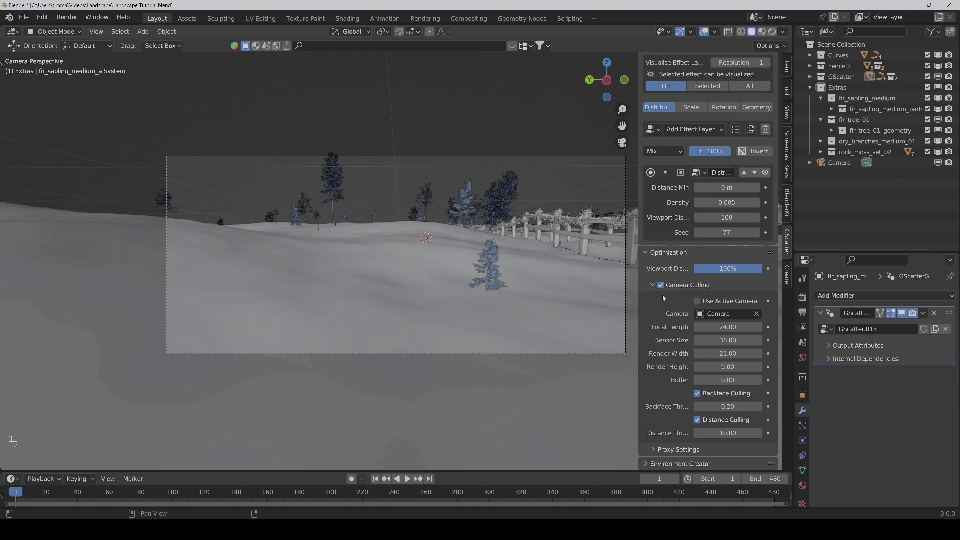
left_click(661, 285)
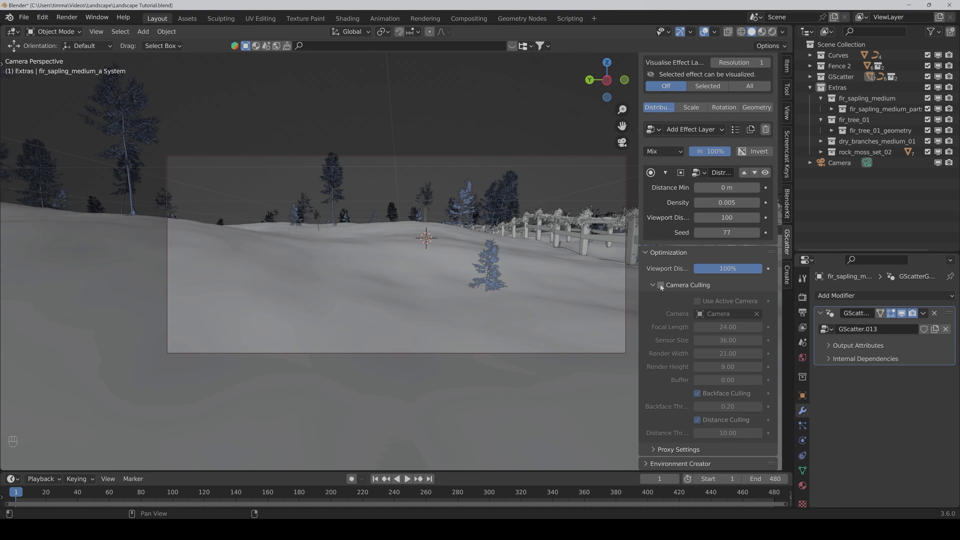
Step: Leave camera view and orbit over the whole forested terrain
left_click(622, 142)
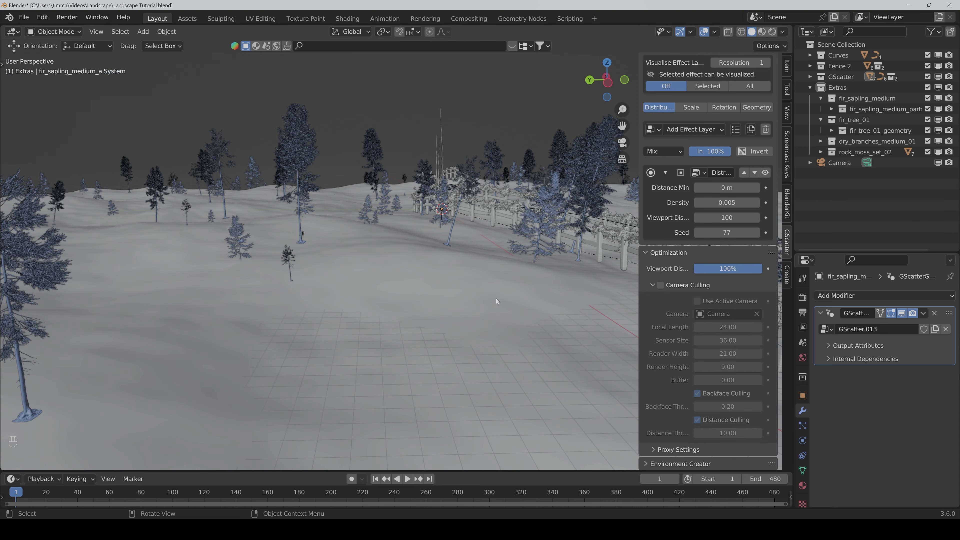
scroll(496, 298, "down", 6)
middle_click_drag(482, 300, 518, 321)
scroll(529, 227, "up", 2)
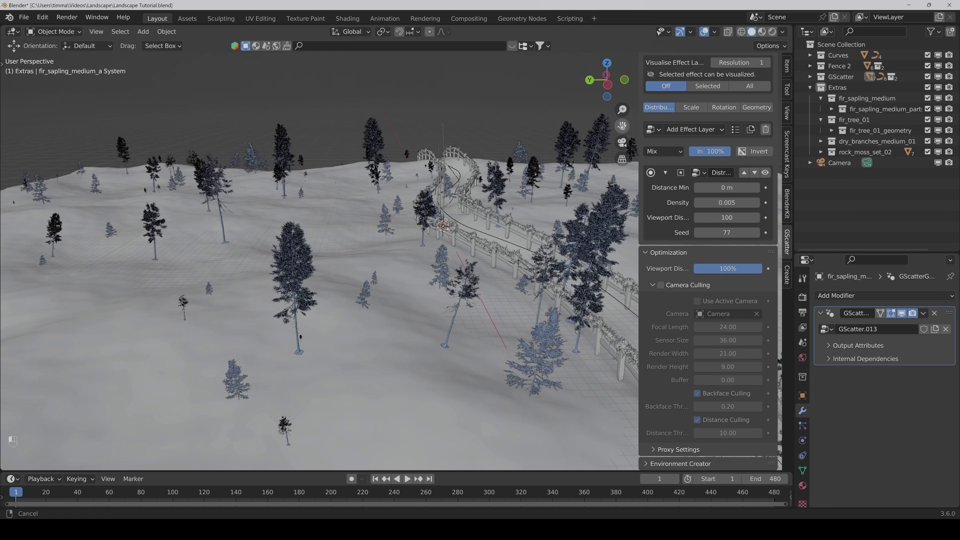
scroll(503, 264, "up", 1)
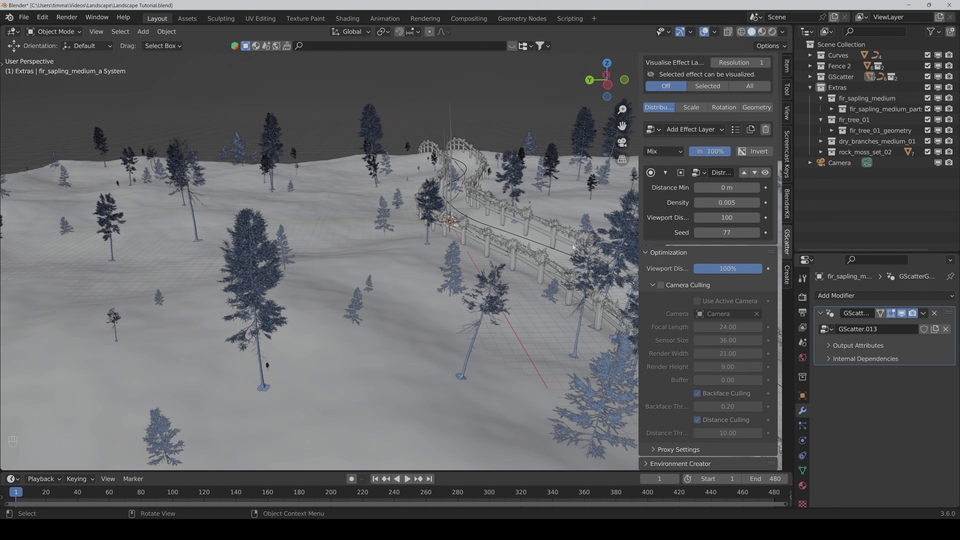
Step: Add a Voronoi Texture effect layer and tighten its color ramp to cluster the firs
scroll(679, 231, "up", 2)
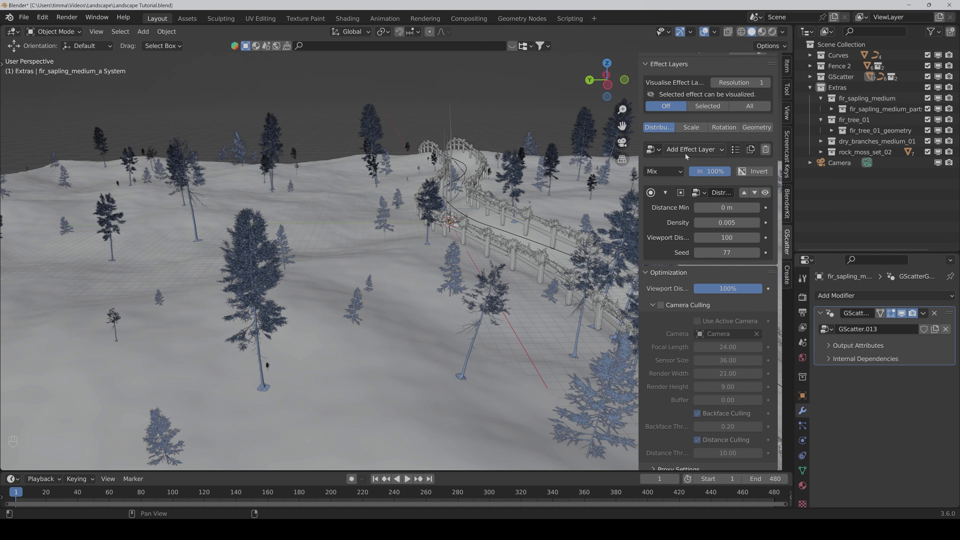
left_click(686, 151)
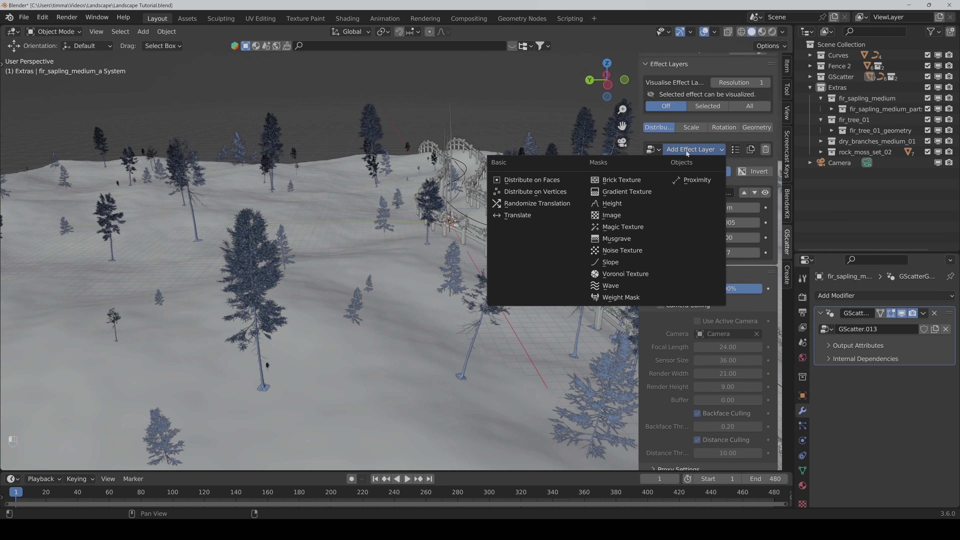
left_click(631, 275)
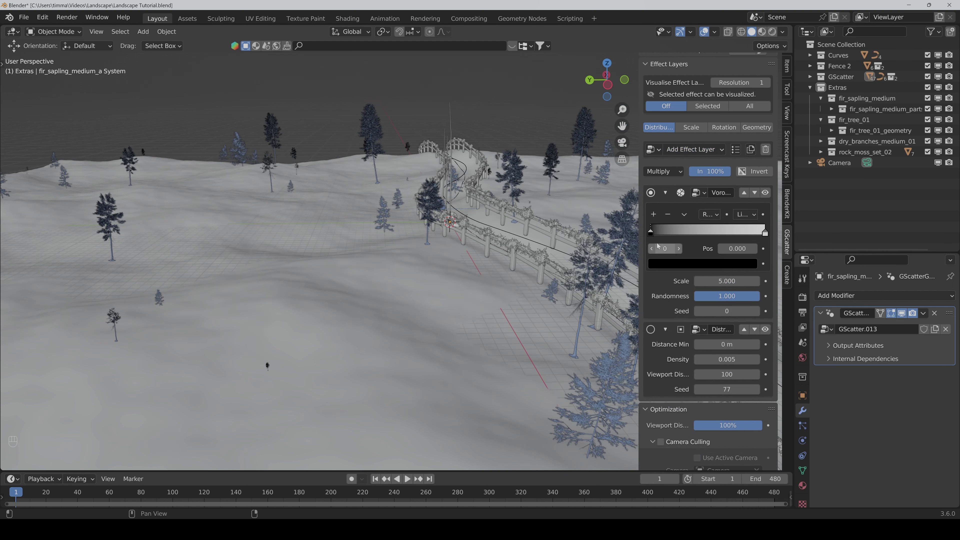
left_click_drag(651, 235, 678, 238)
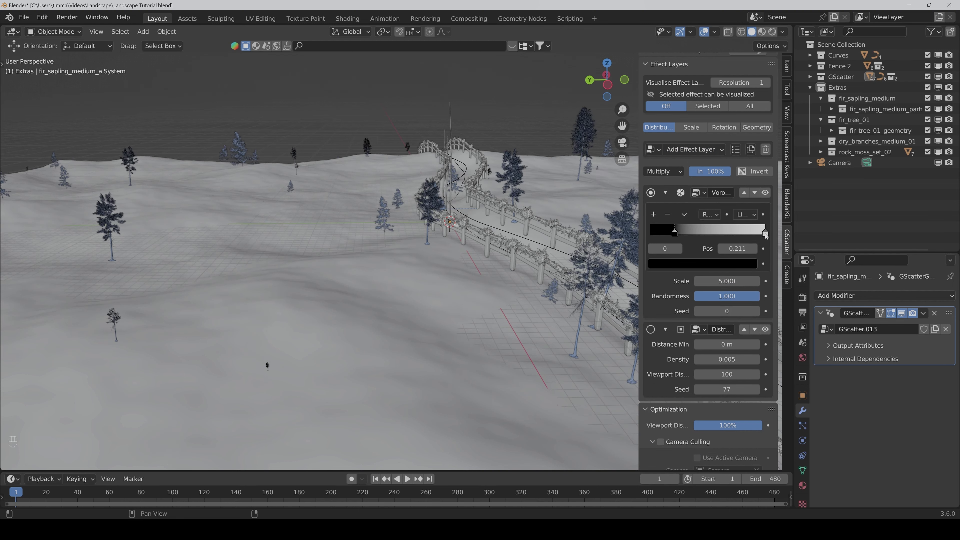
left_click_drag(765, 235, 690, 235)
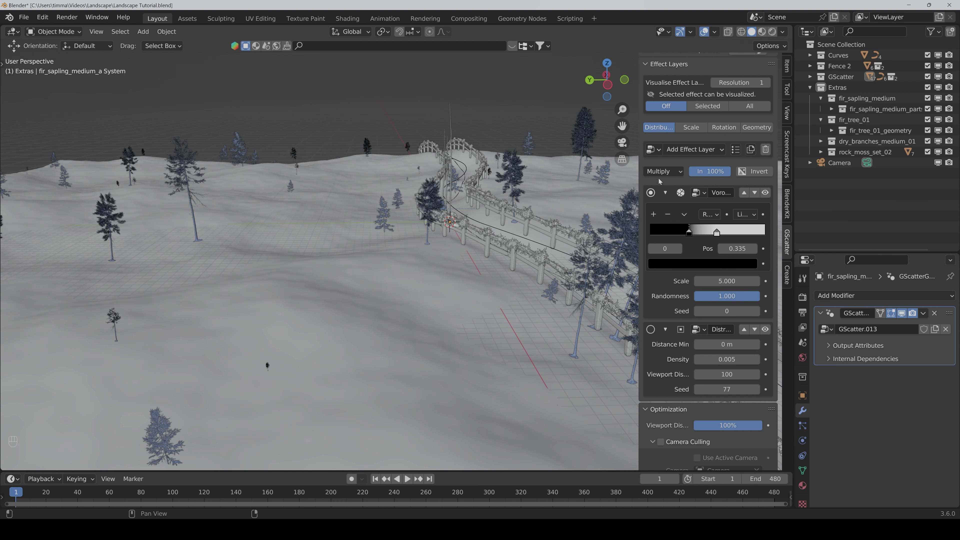
Step: Reuse the Proximity effect layer, make it unique, and set its Distance Multiplier to 10
left_click(659, 150)
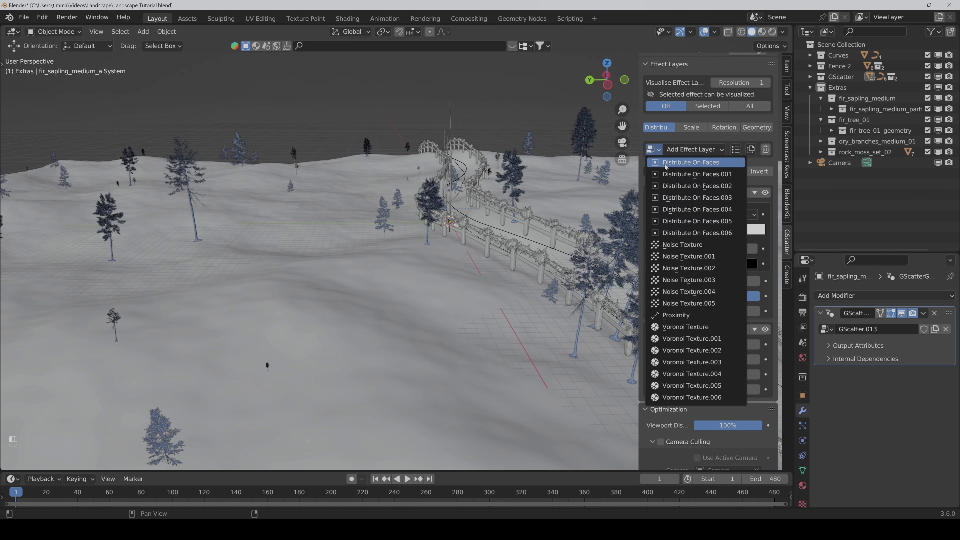
left_click(676, 319)
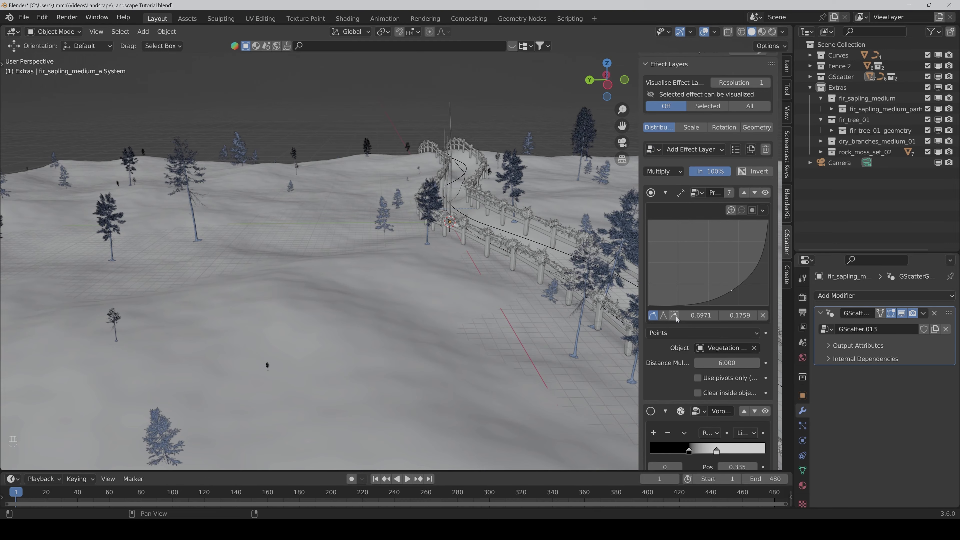
scroll(489, 273, "up", 6)
middle_click_drag(461, 268, 491, 273)
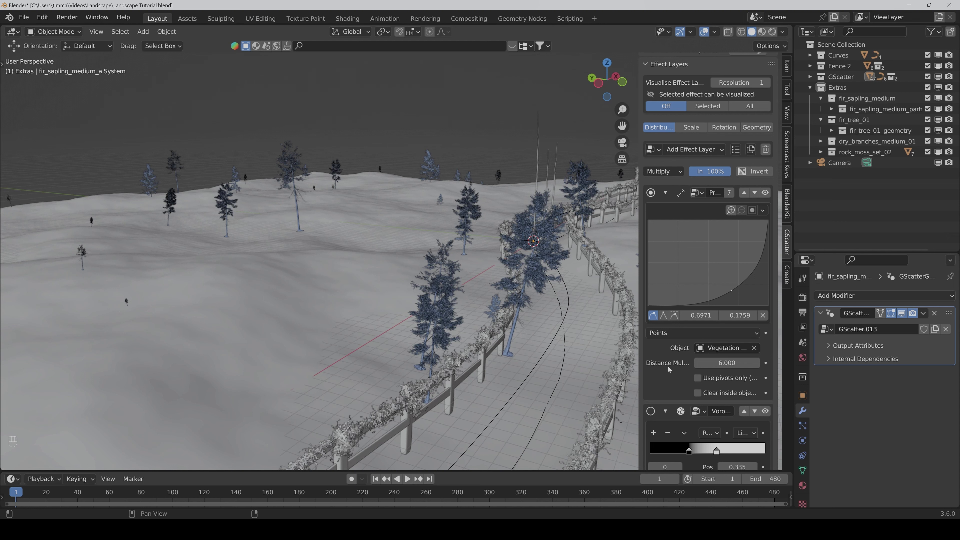
left_click(728, 193)
mouse_move(712, 363)
left_mouse_down()
mouse_move(724, 363)
mouse_move(712, 365)
left_mouse_up()
left_click(712, 365)
type("10")
key("Return")
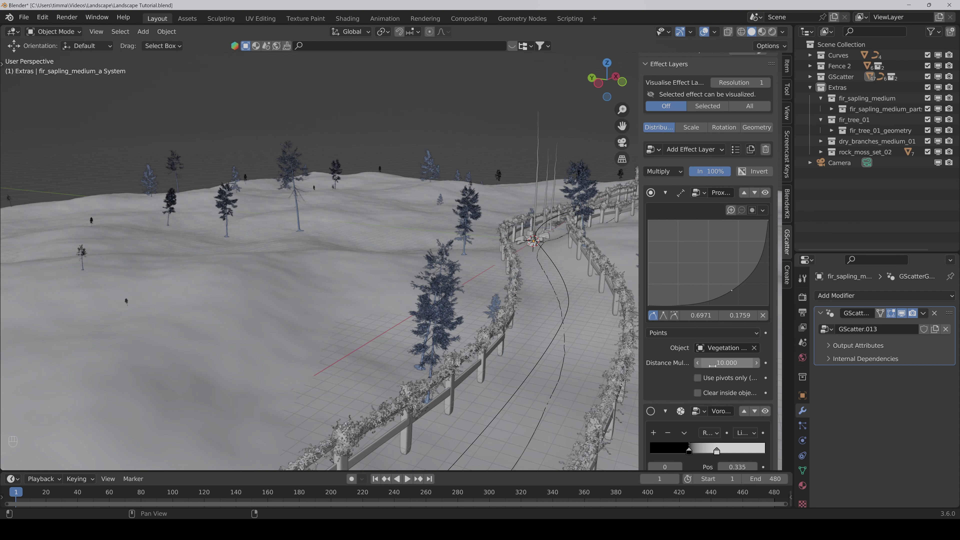
middle_click_drag(510, 288, 563, 287)
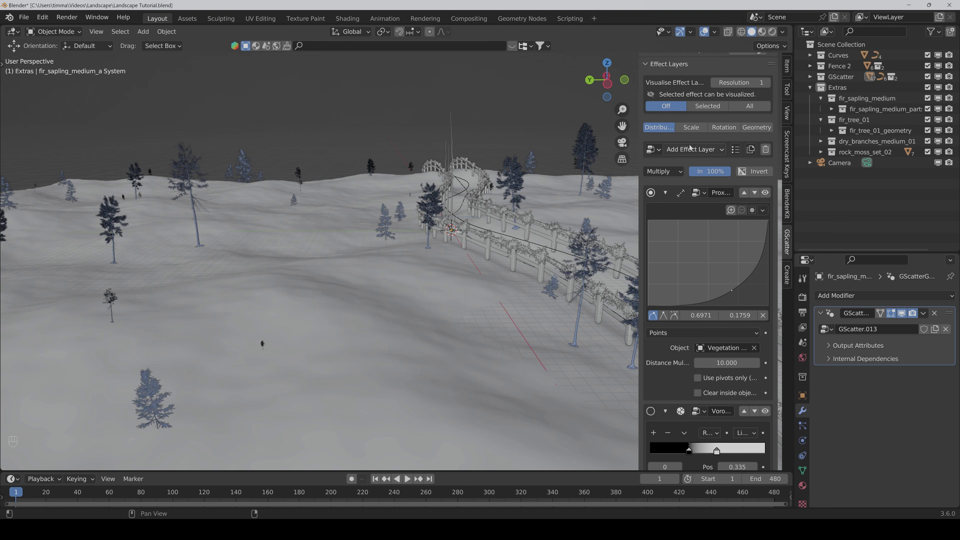
Step: Set the fir scatter's Scale effect influence to 50%
left_click(695, 127)
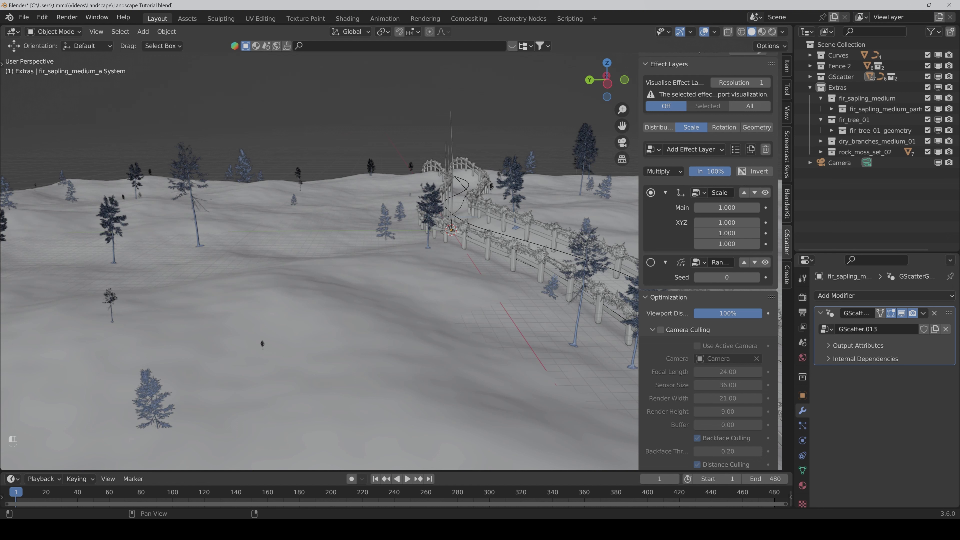
left_click(710, 171)
key("Escape")
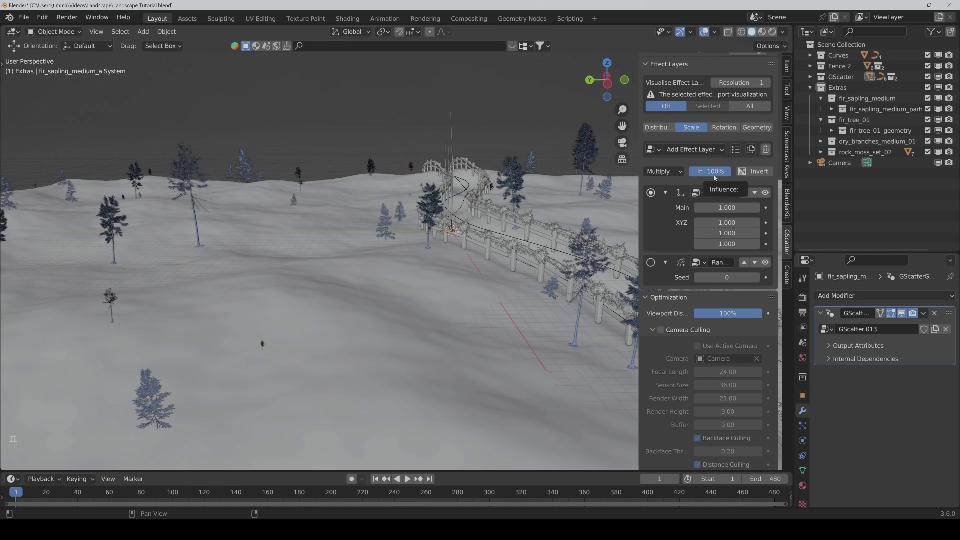
left_click(714, 174)
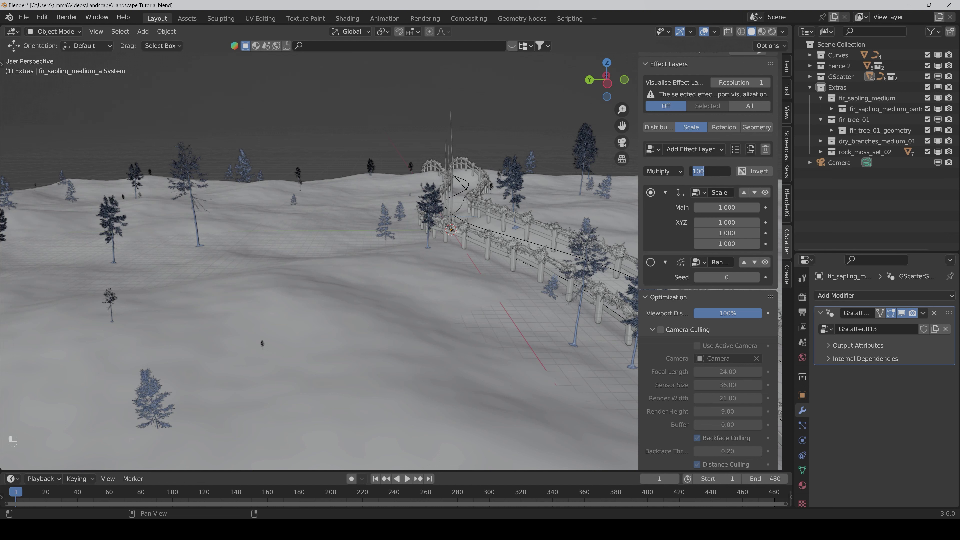
type("50")
key("Return")
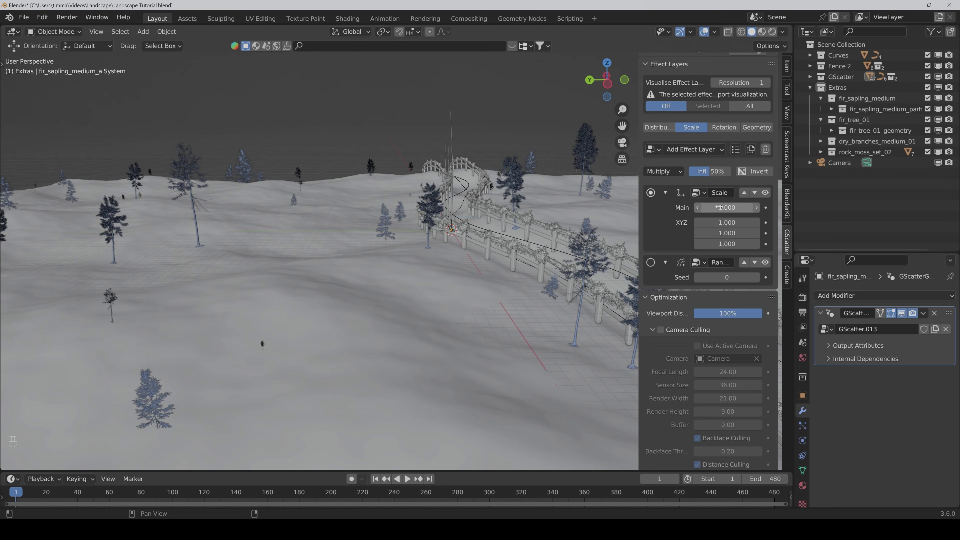
Step: Try larger main scale values on the trees, then reset main scale to 1.000
left_click_drag(719, 207, 748, 207)
left_click_drag(715, 171, 709, 178)
double_click(726, 208)
type("1")
key("Return")
middle_click_drag(298, 231, 317, 244)
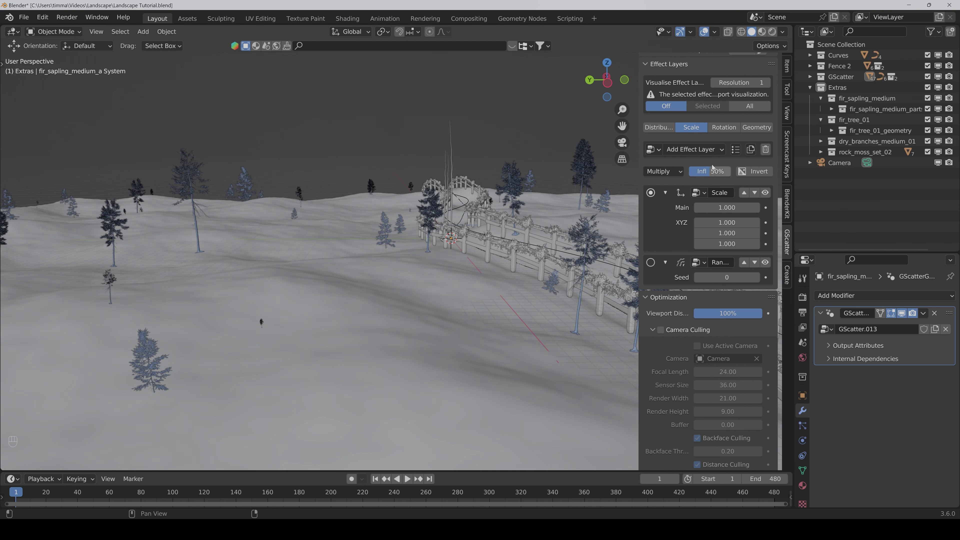
Step: Review the fir scatter's rotation, geometry and distribution effect settings
left_click(724, 127)
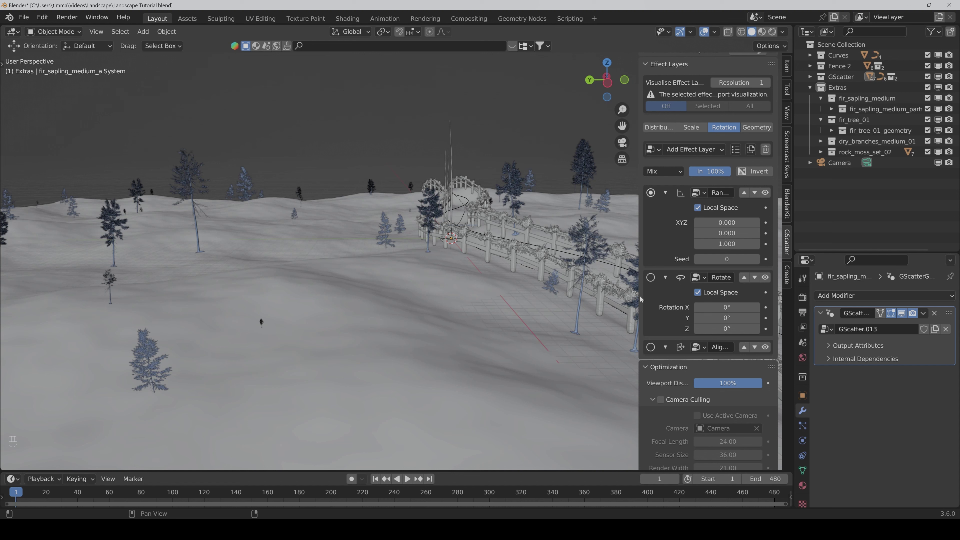
left_click_drag(638, 301, 575, 310)
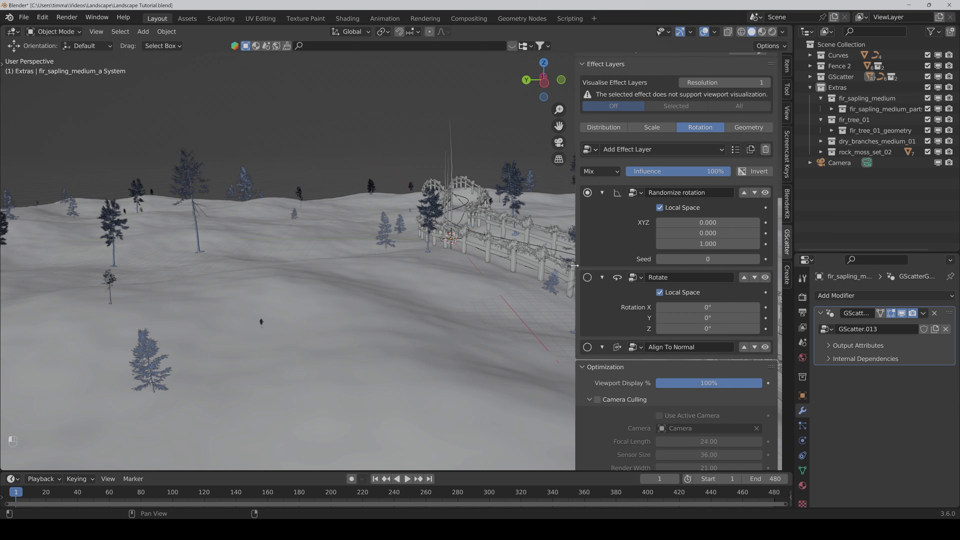
left_click_drag(575, 266, 652, 267)
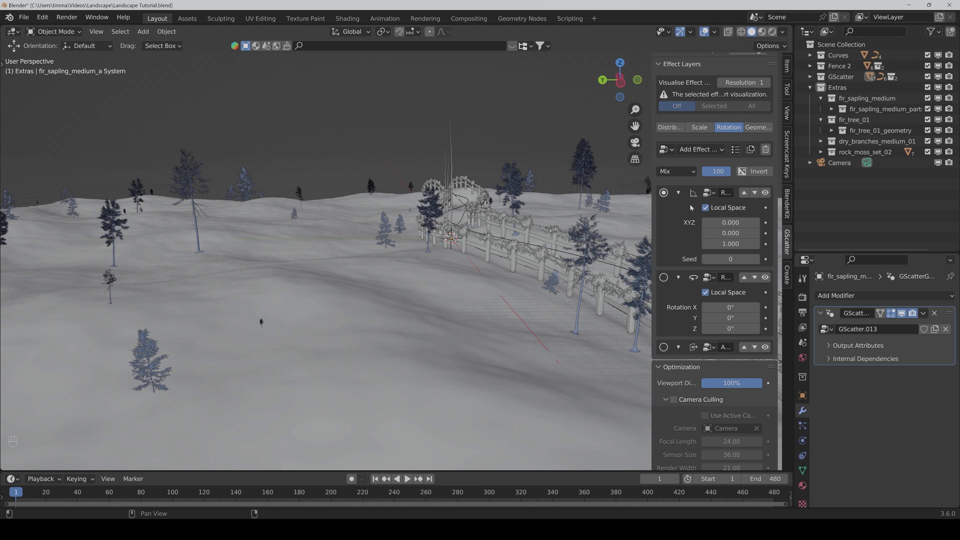
left_click(750, 129)
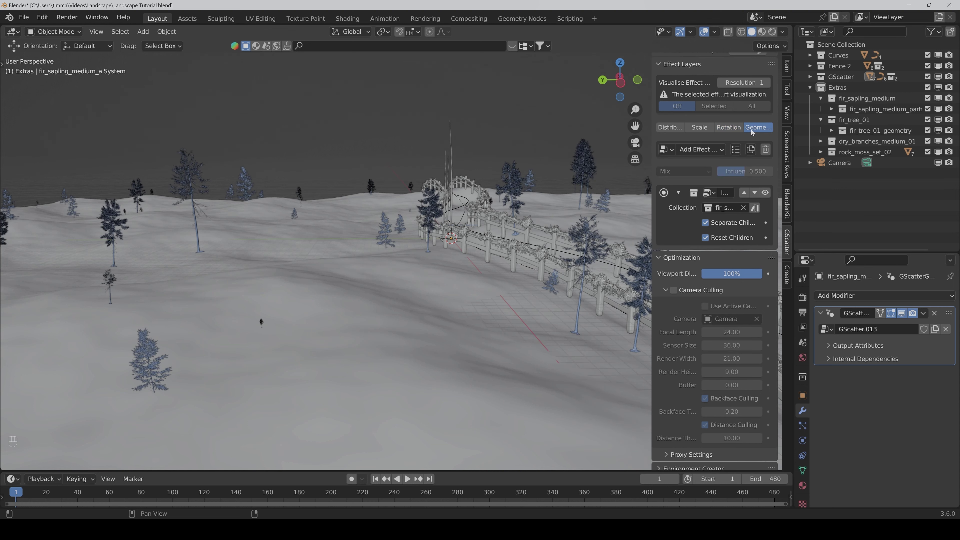
left_click(664, 131)
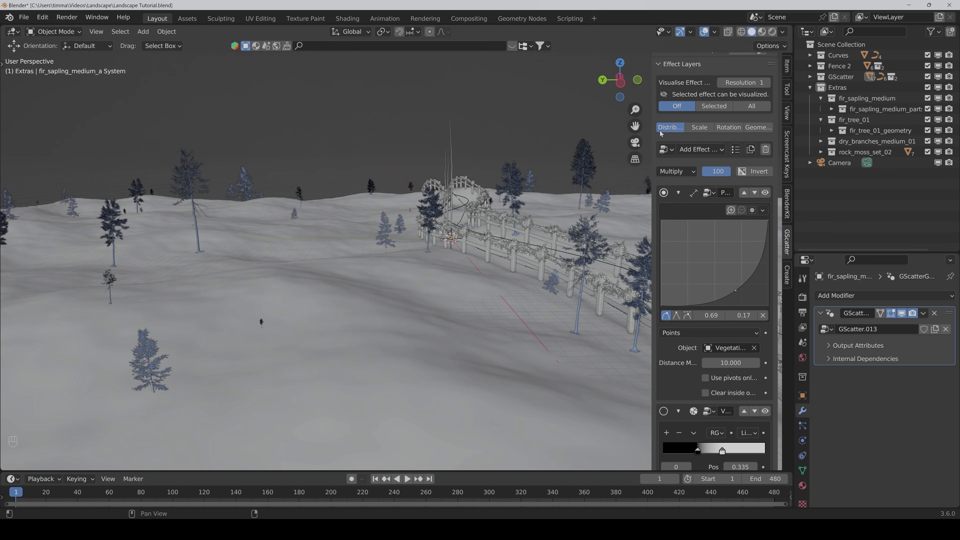
Step: Save, then raise the distribution seed from 77 to 78 and inspect the new layout
key("ctrl+s")
scroll(702, 252, "down", 7)
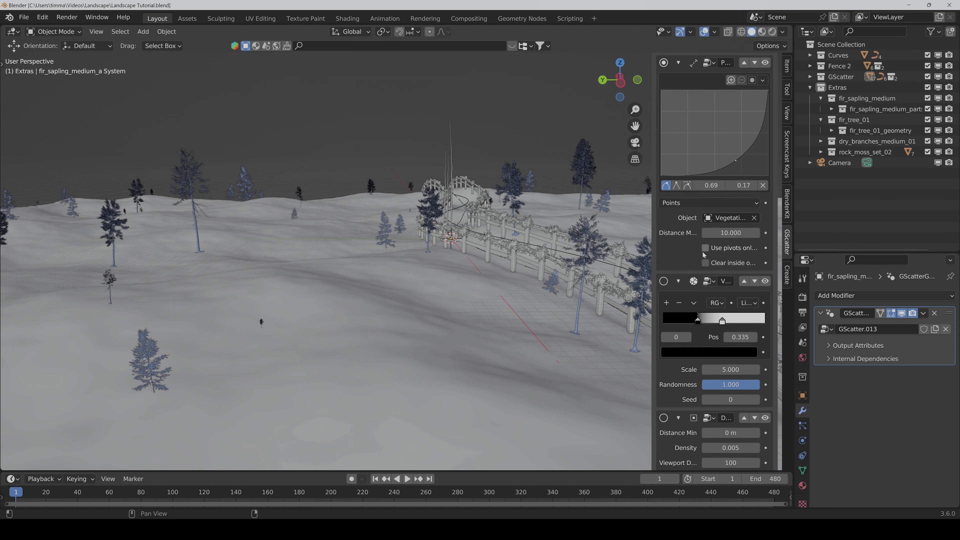
scroll(702, 252, "down", 7)
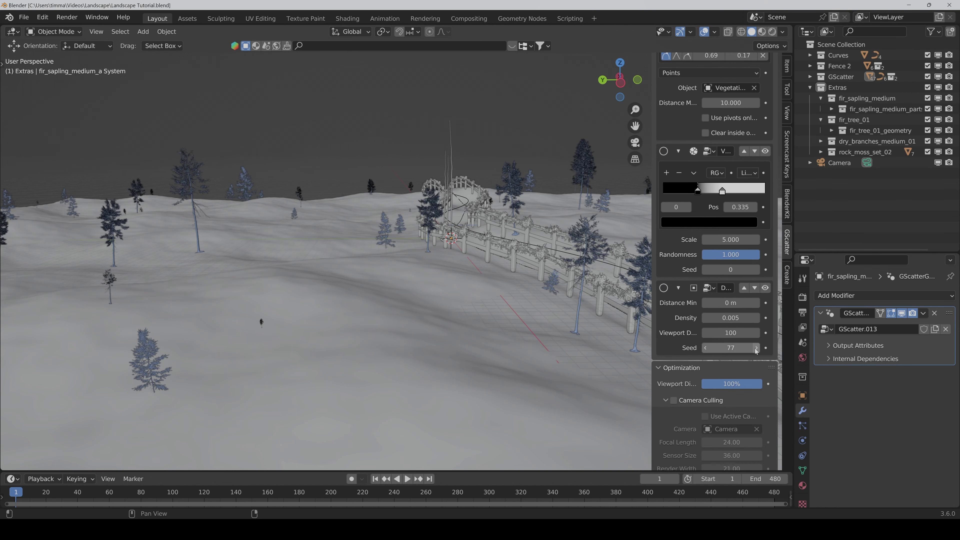
left_click(756, 348)
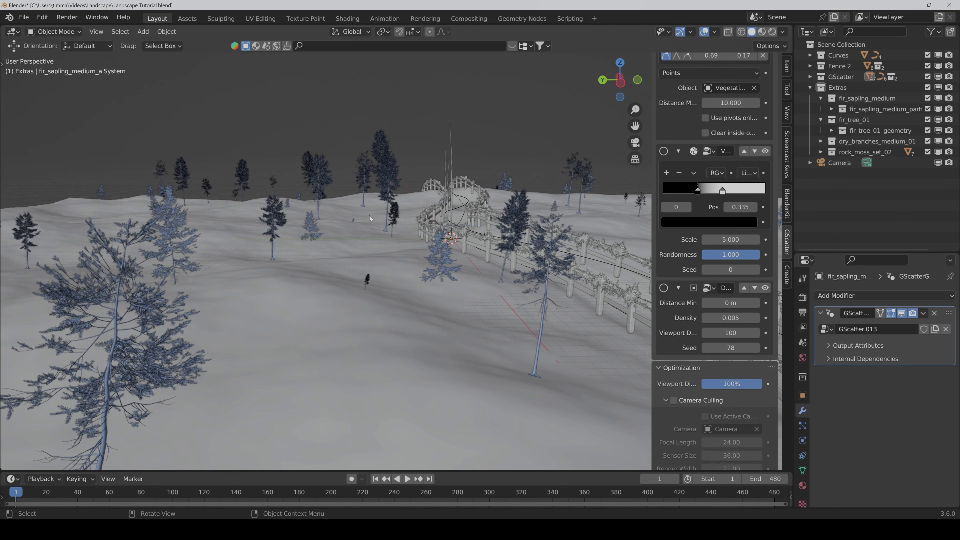
middle_click_drag(370, 219, 392, 285)
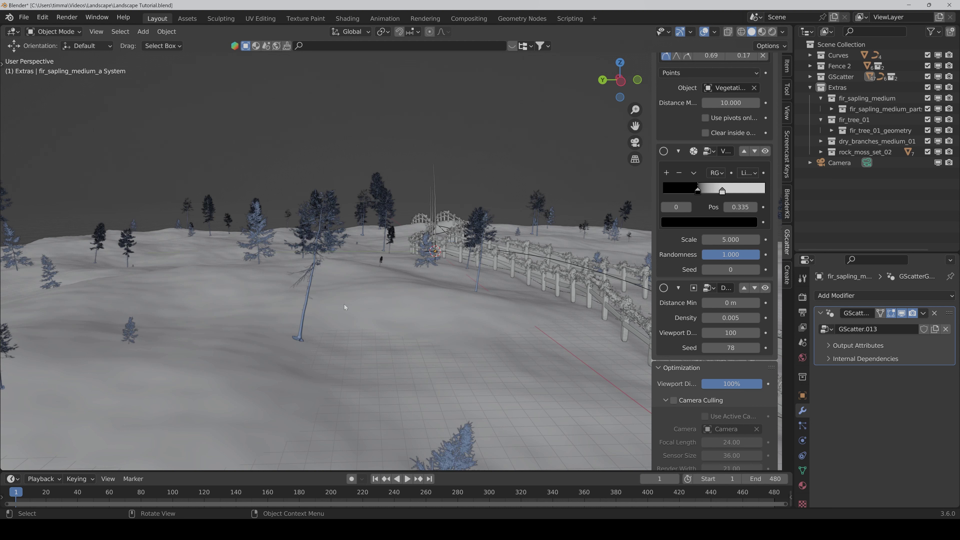
scroll(701, 327, "up", 6)
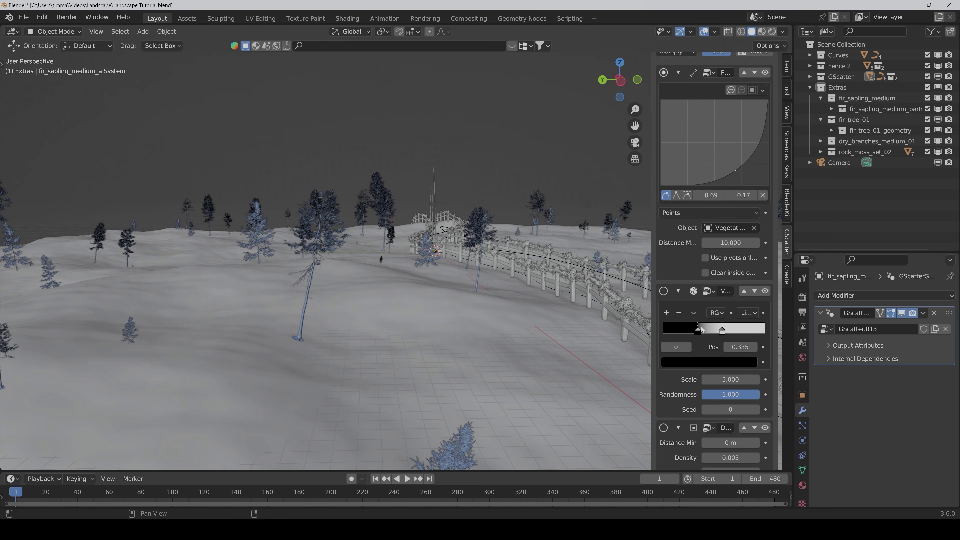
scroll(701, 329, "up", 6)
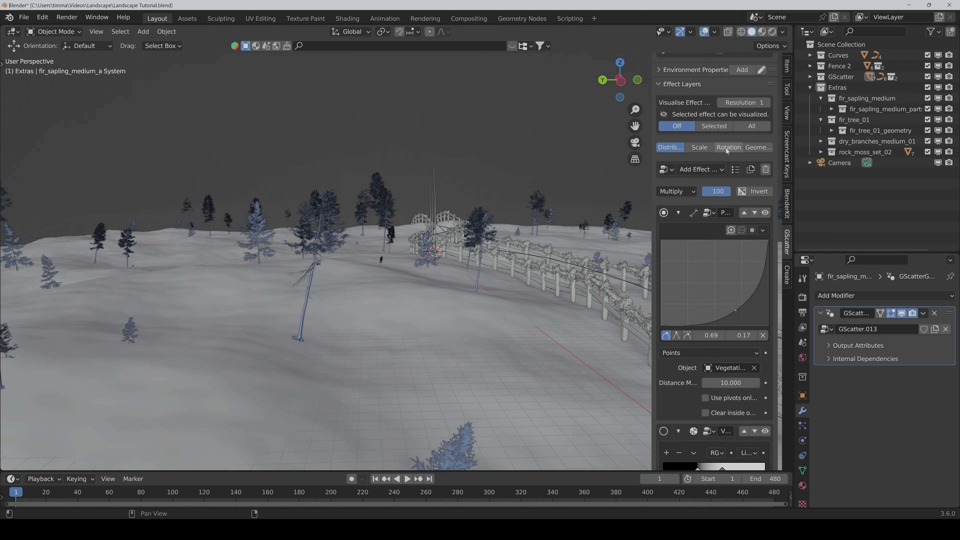
Step: Delete the Align To Normal layer from the fir saplings' rotation effects
left_click(727, 147)
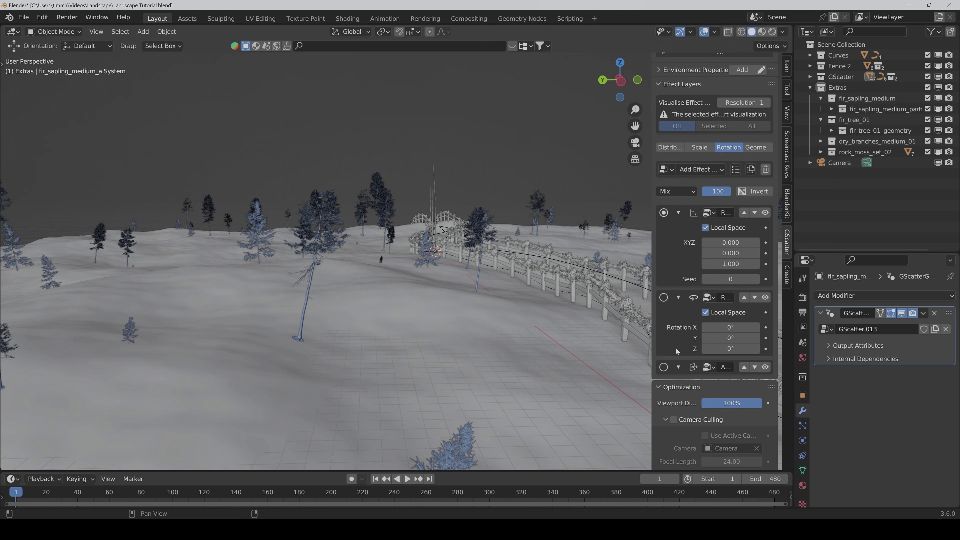
left_click_drag(650, 339, 585, 347)
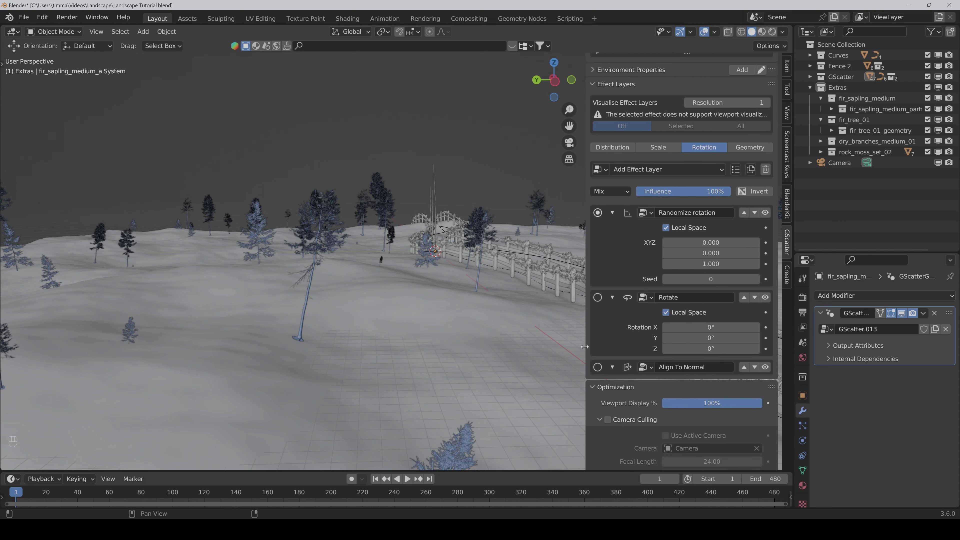
left_click(596, 367)
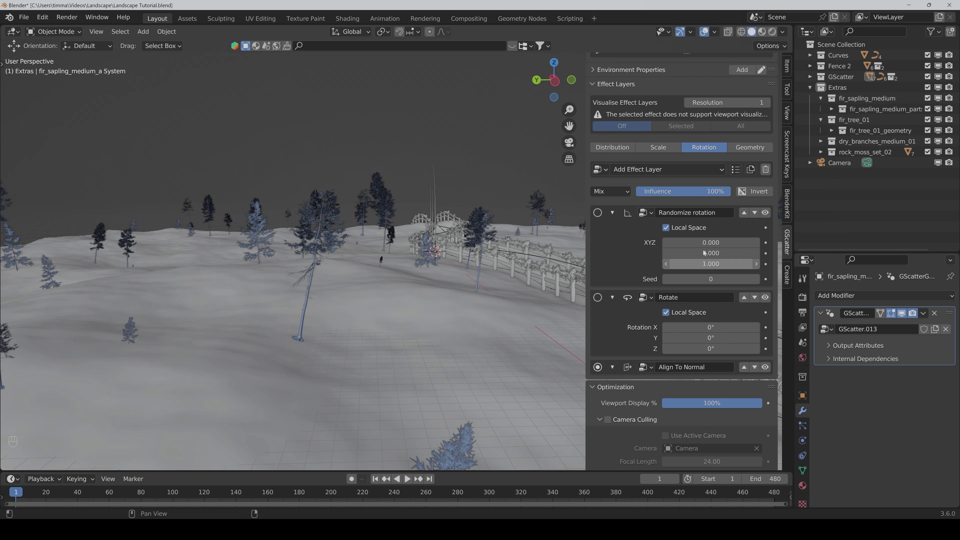
left_click(766, 171)
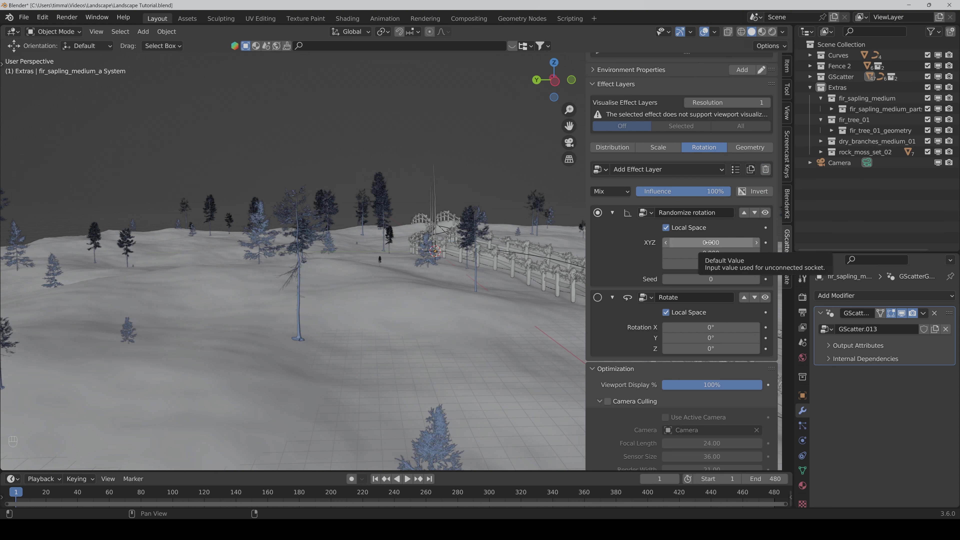
Step: Set the Randomize rotation X and Y to 0.010 and save the file
left_click_drag(724, 244, 724, 253)
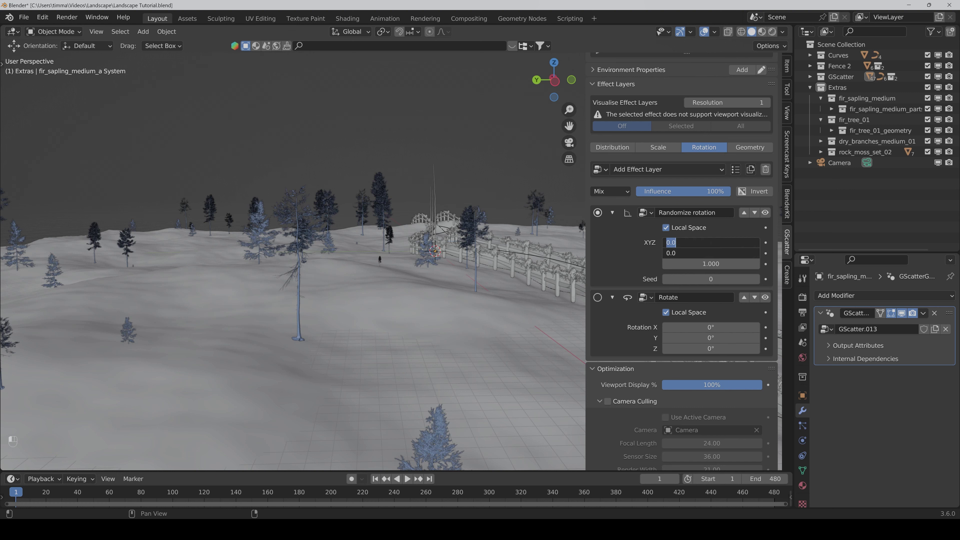
type(".01")
key("Return")
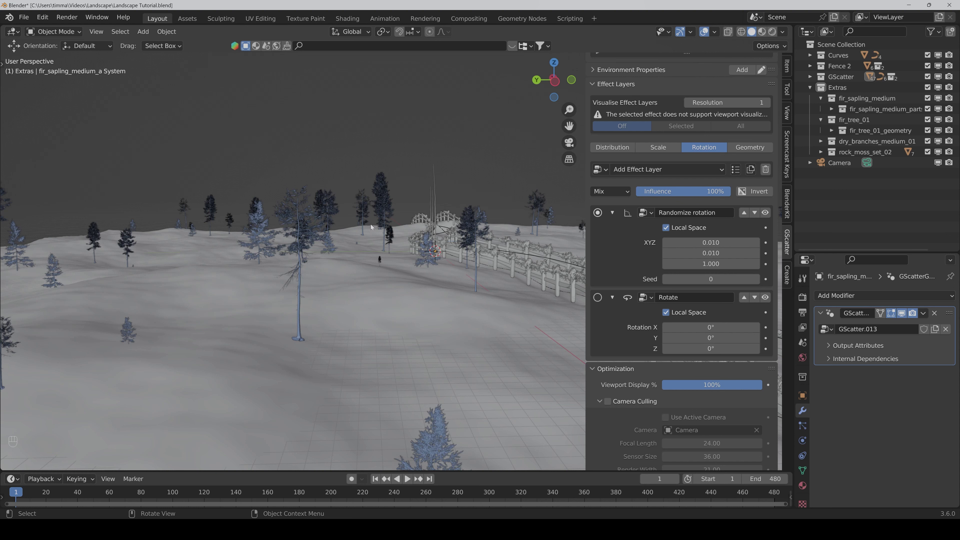
key("ctrl+s")
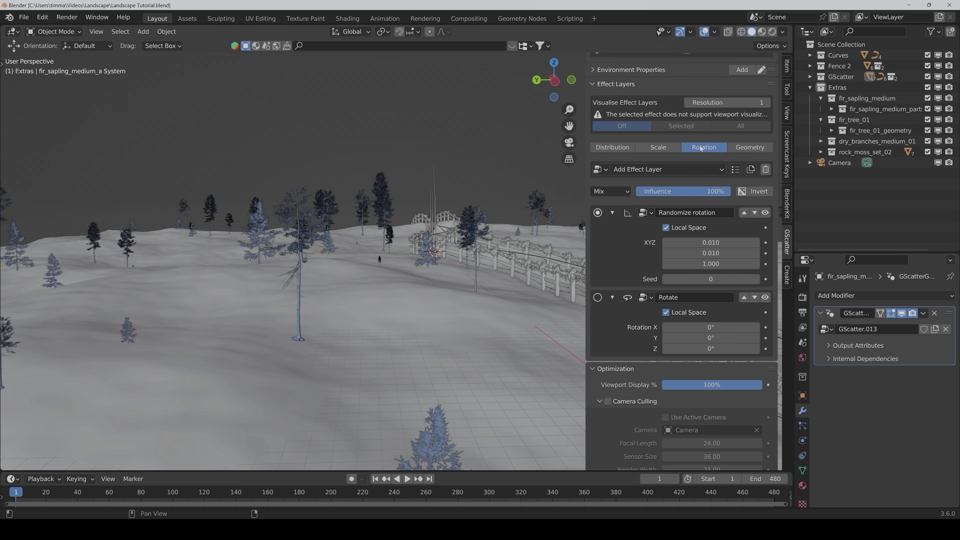
Step: Add a Wind rotation effect layer with strength 0.050
left_click(688, 169)
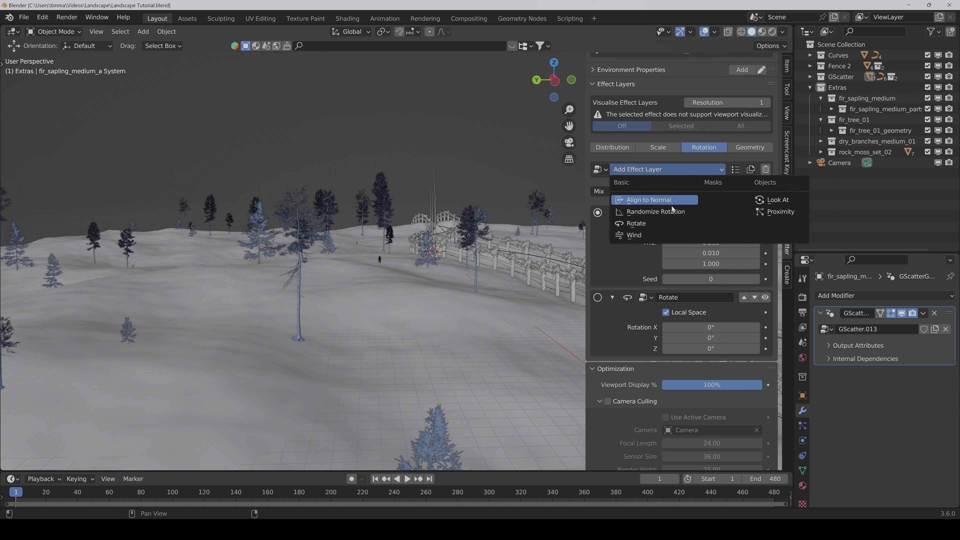
left_click(663, 235)
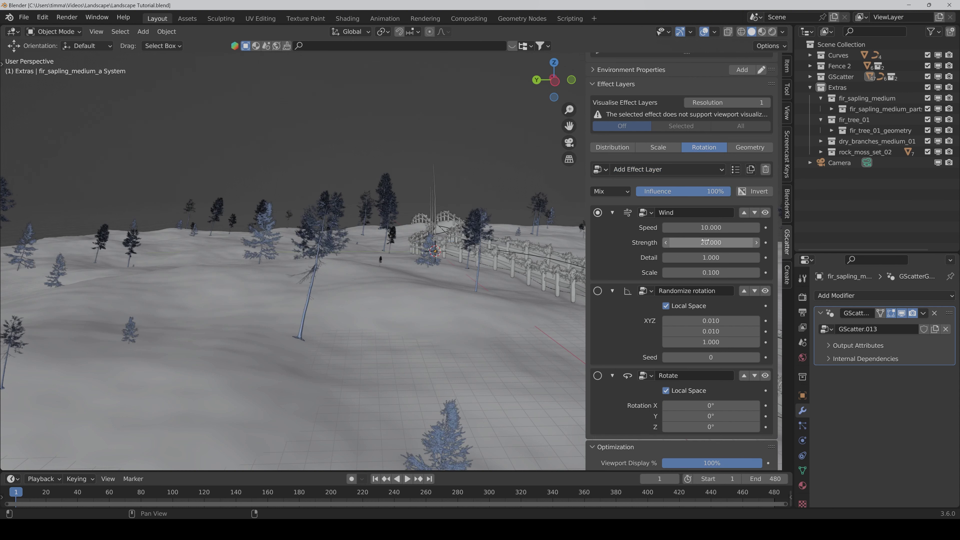
left_click(671, 243)
key("BackSpace")
type(".0")
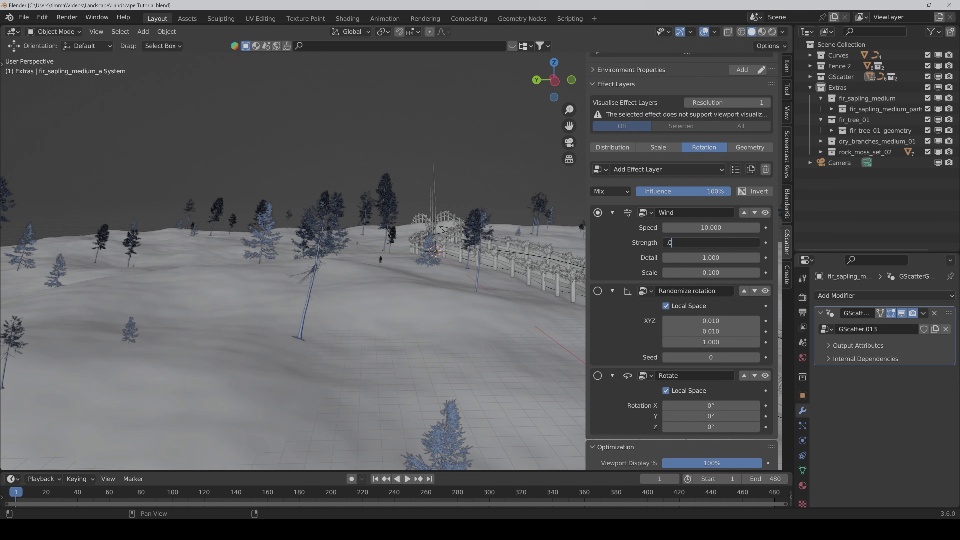
type("5")
key("Return")
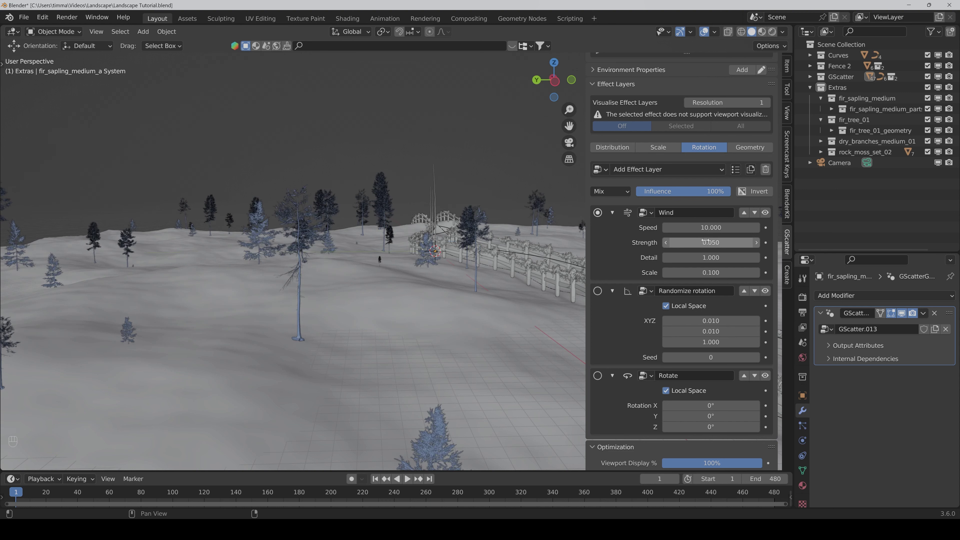
Step: Play the animation to preview the sway, return to frame 1, and save
key("space")
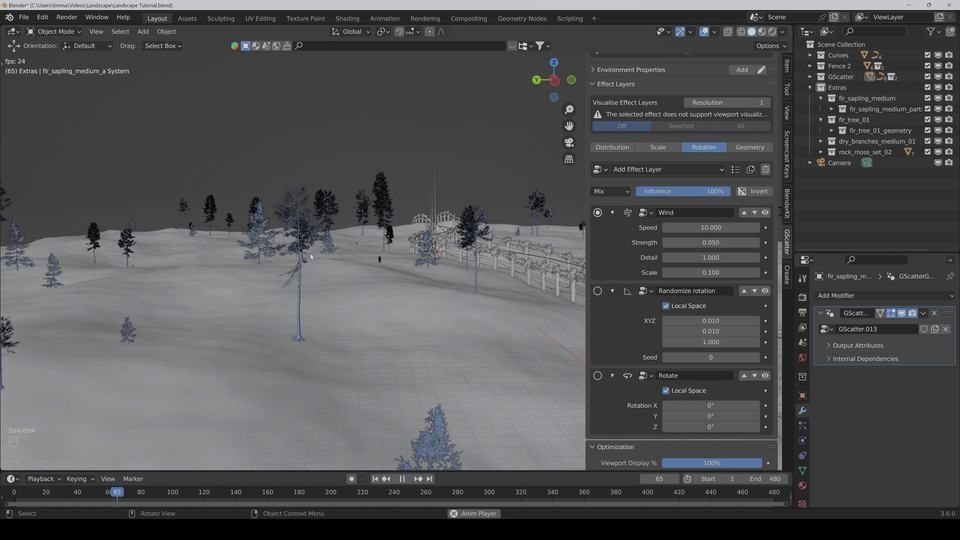
key("space")
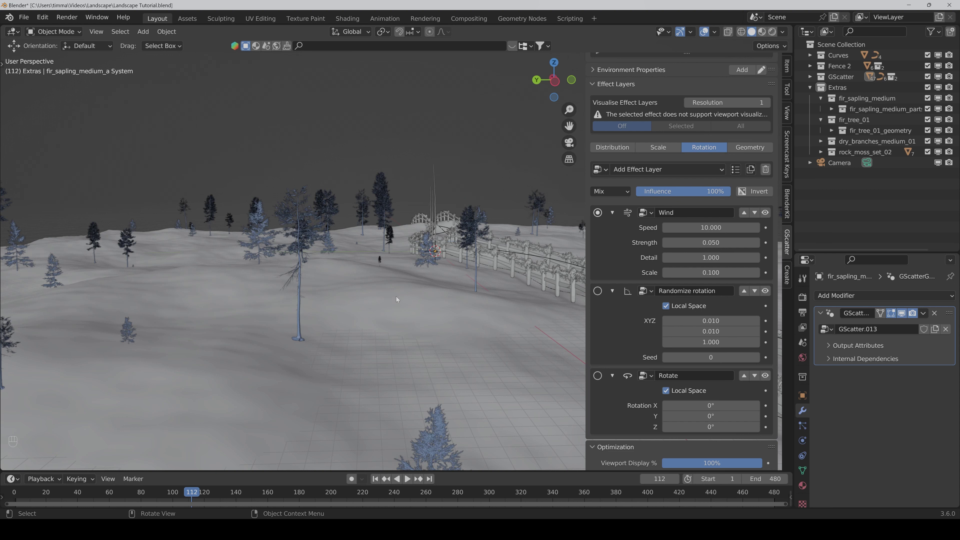
key("shift+Left")
key("ctrl+s")
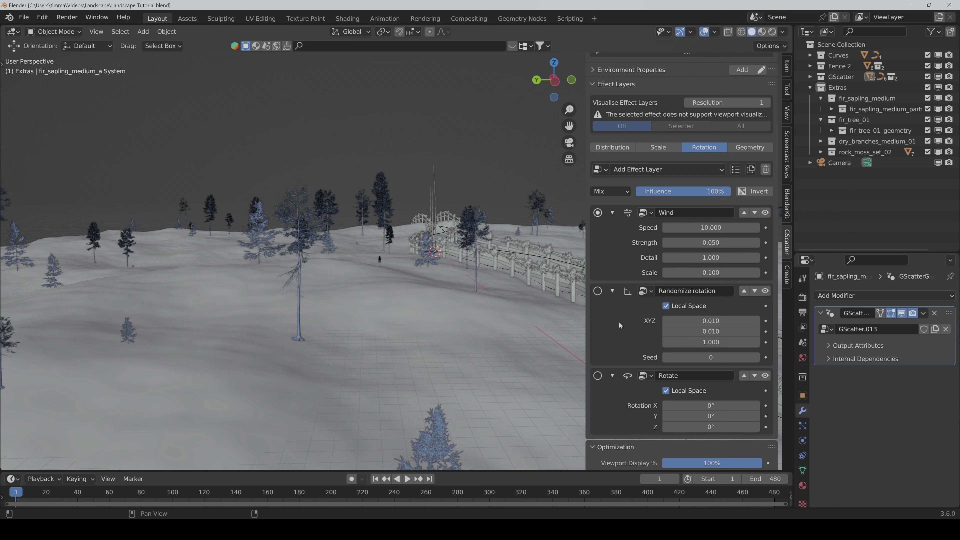
Step: Set the fir scatter's Scale layer influence to 100
left_click(658, 148)
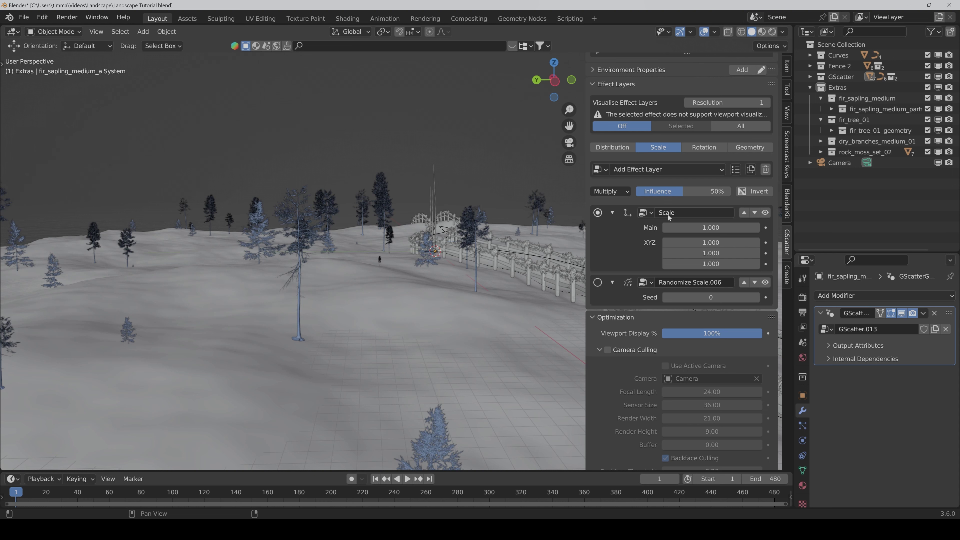
double_click(681, 193)
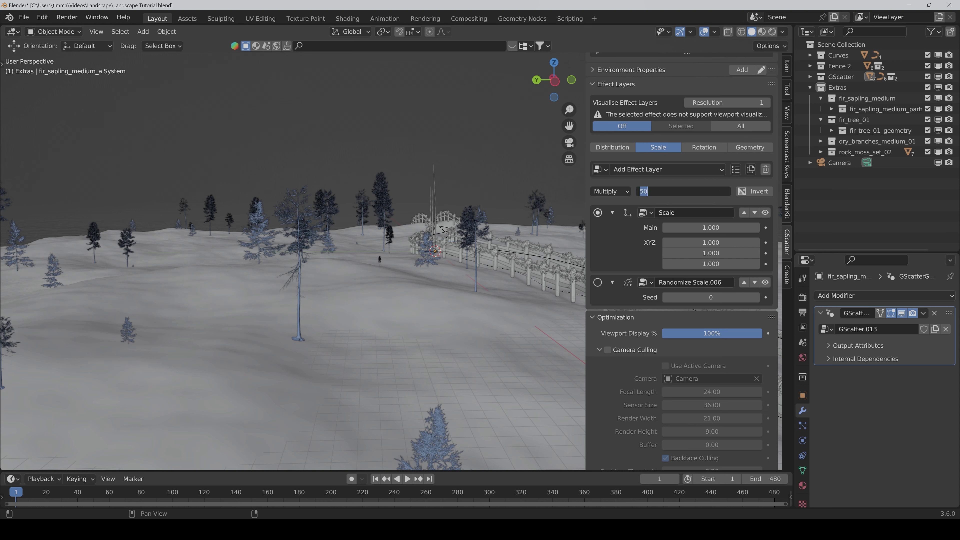
type("100")
key("Return")
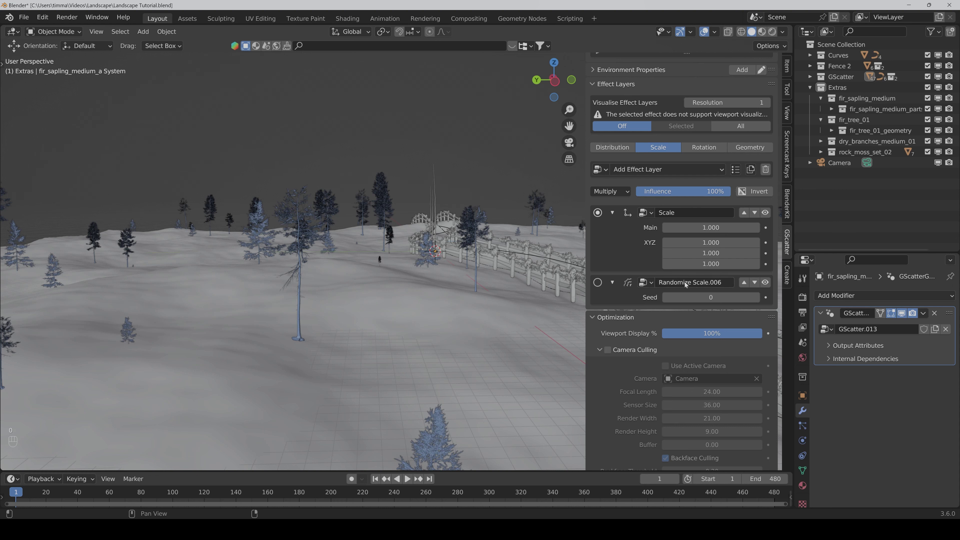
Step: Set the Randomize Scale.006 layer influence to 50 and save the file
left_click(598, 282)
double_click(683, 191)
type("50")
key("Return")
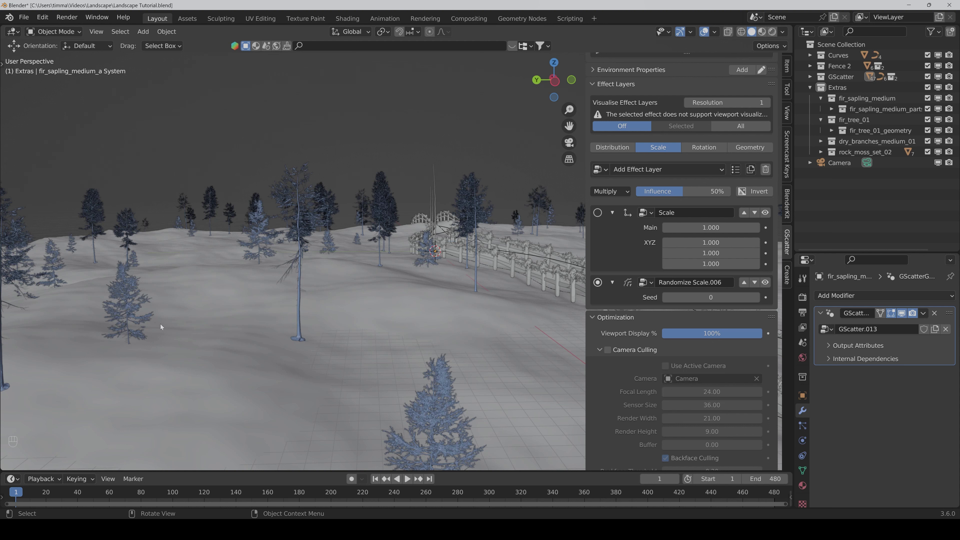
key("ctrl+s")
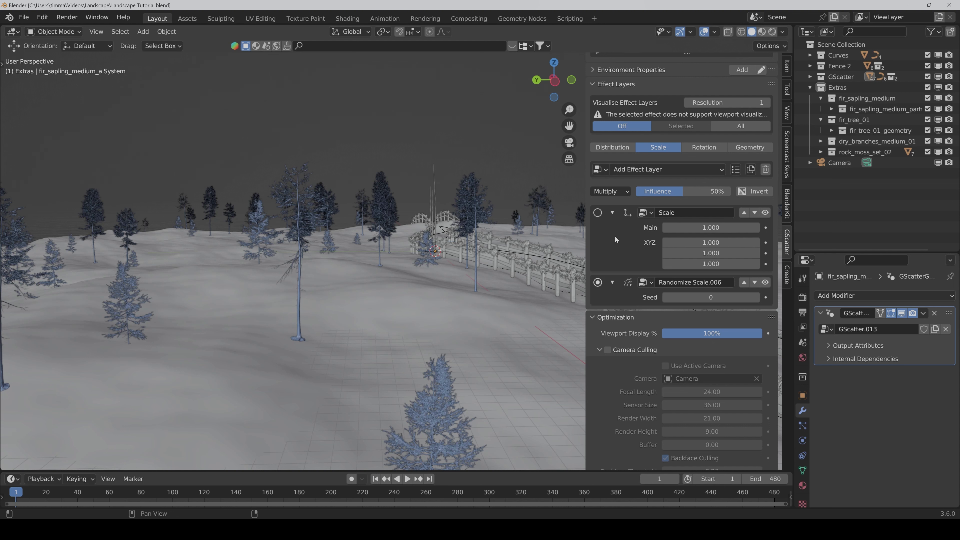
Step: Rename the fir_sapling_medium_a scatter system to 'Trees'
scroll(615, 235, "up", 6)
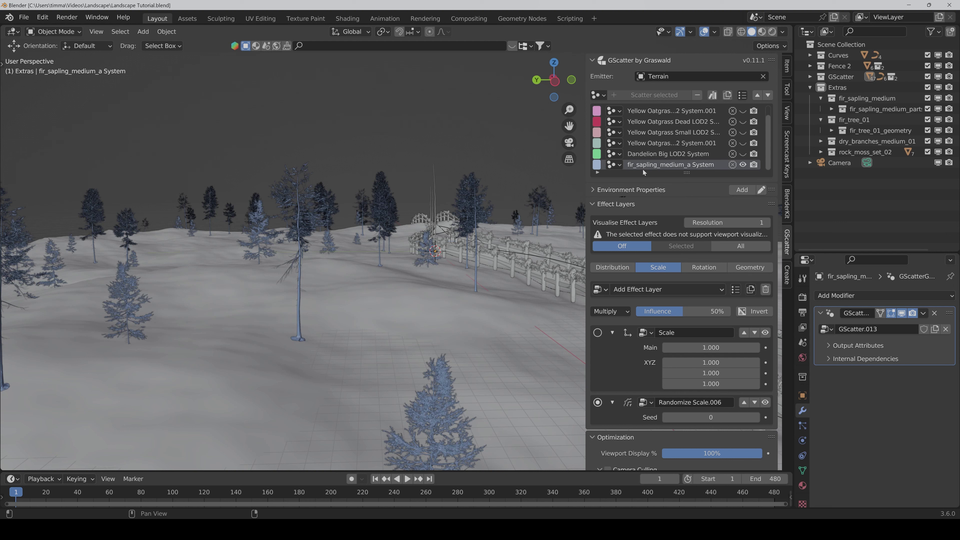
double_click(643, 166)
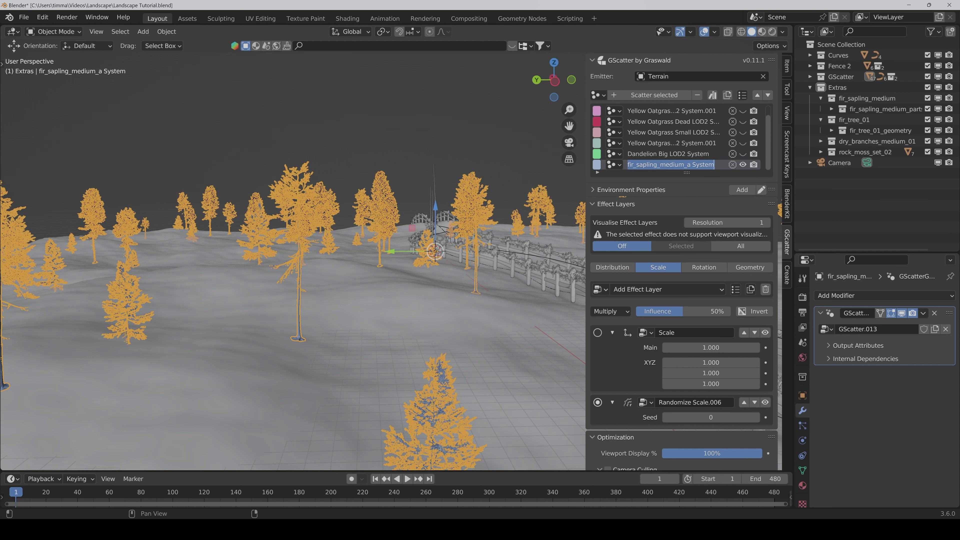
type("Trees")
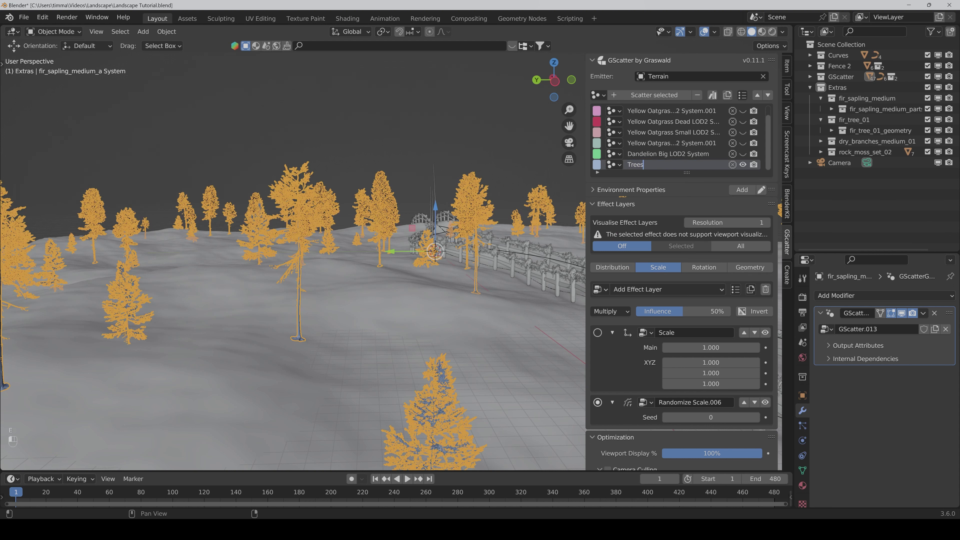
key("Return")
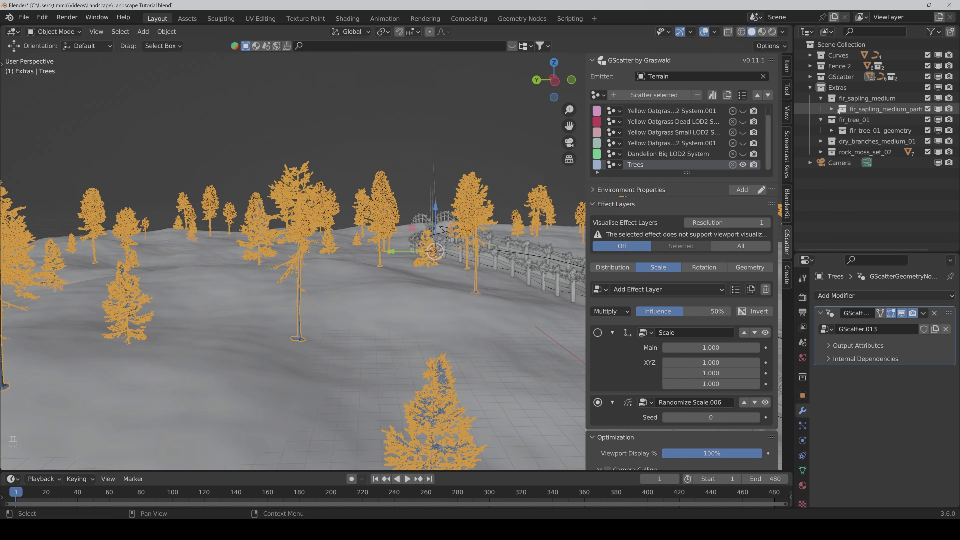
Step: Expand the GScatter collection in the Outliner and collapse its Systems collection
left_click(811, 77)
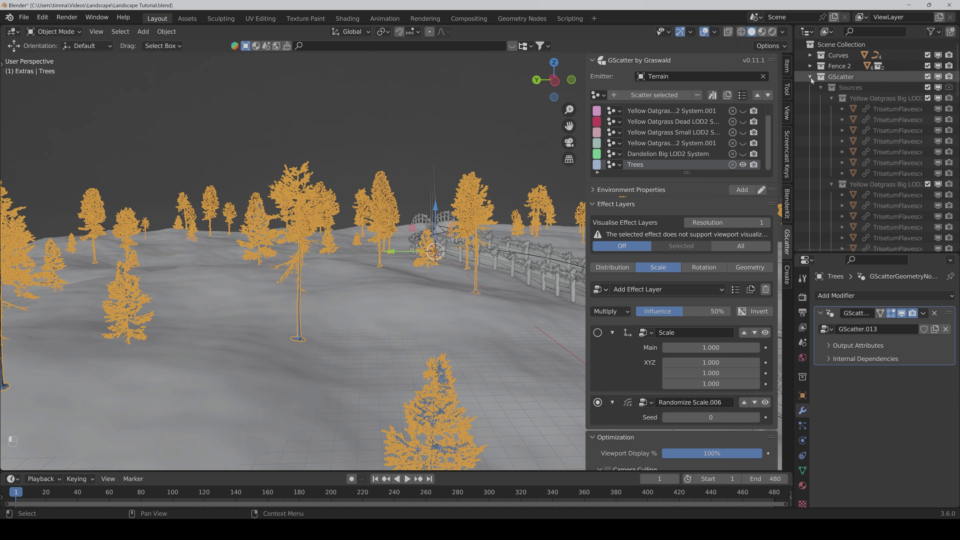
left_click(820, 88)
left_click(821, 98)
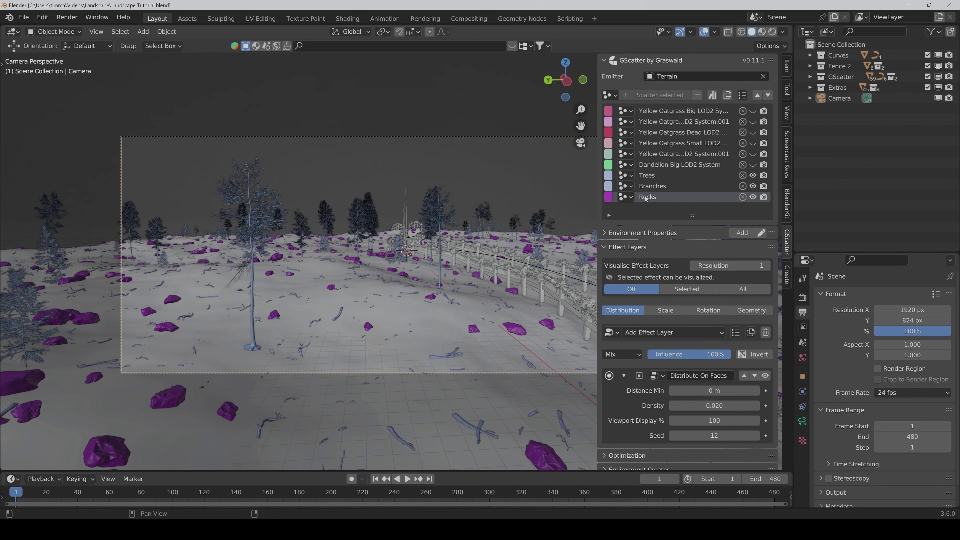
Step: Exclude the Extras collection from the scene while orbiting along the fence
middle_click_drag(529, 211, 486, 207)
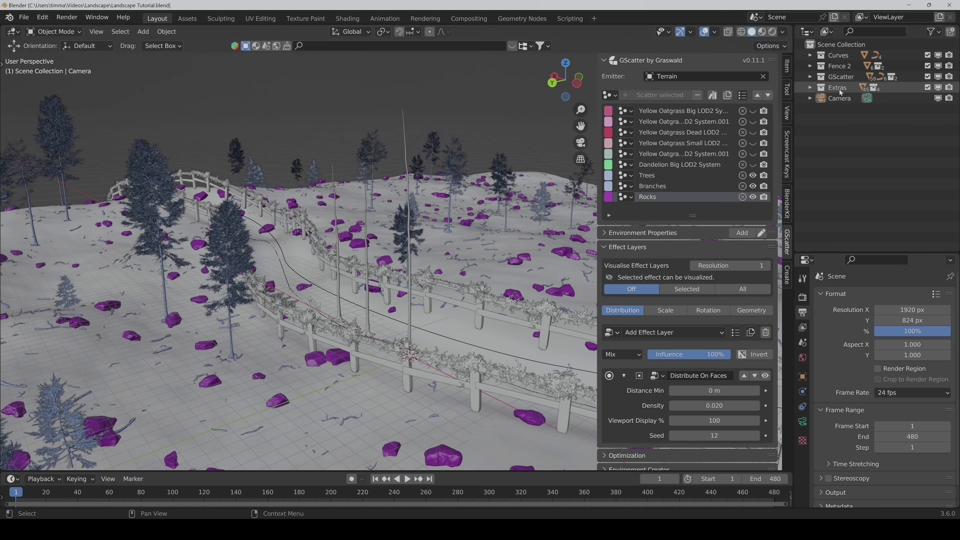
left_click(927, 87)
middle_click_drag(435, 333, 458, 339)
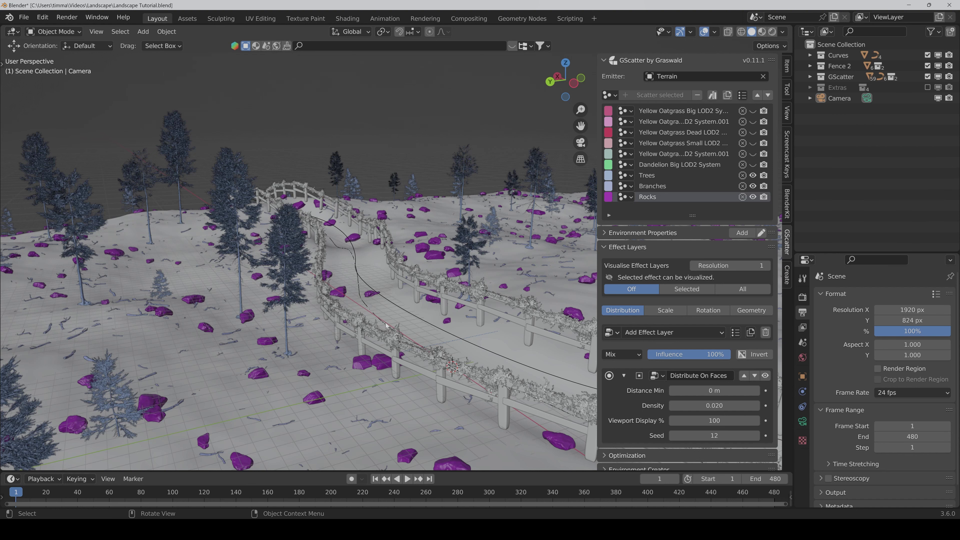
Step: Return to the camera view and expand the scatter's Optimization settings
scroll(387, 324, "down", 3)
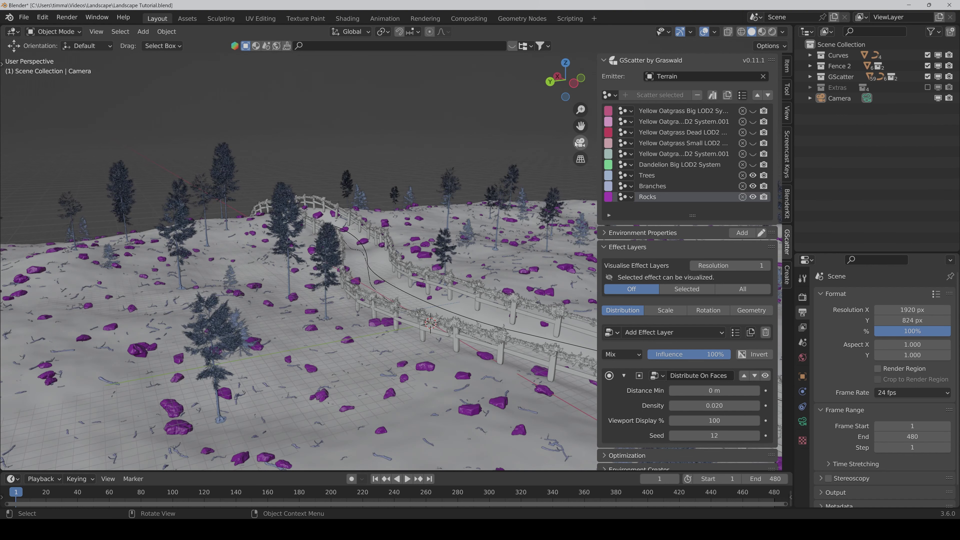
left_click(580, 143)
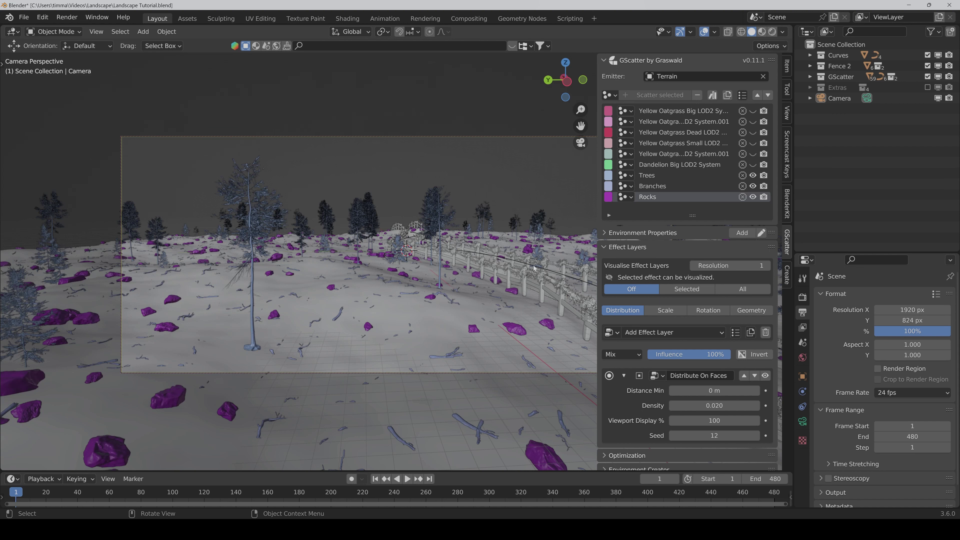
scroll(629, 368, "down", 2)
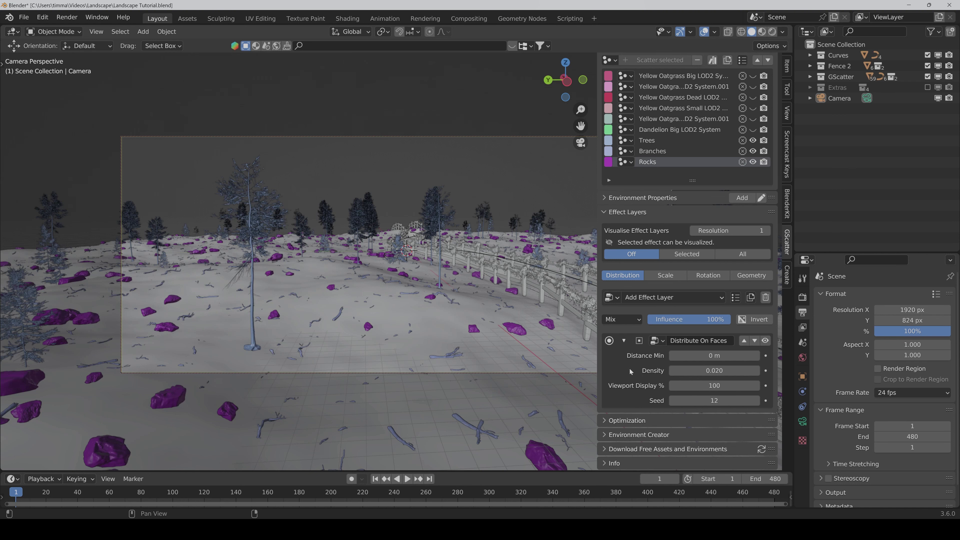
left_click(628, 420)
scroll(613, 375, "down", 3)
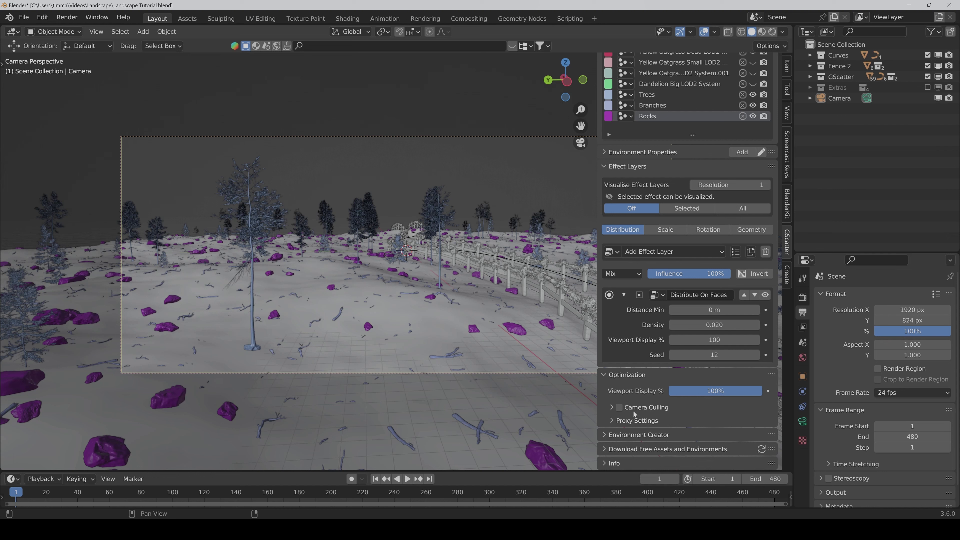
Step: Render a test still, then plug a Sky Texture into the world Surface Color
key("F12")
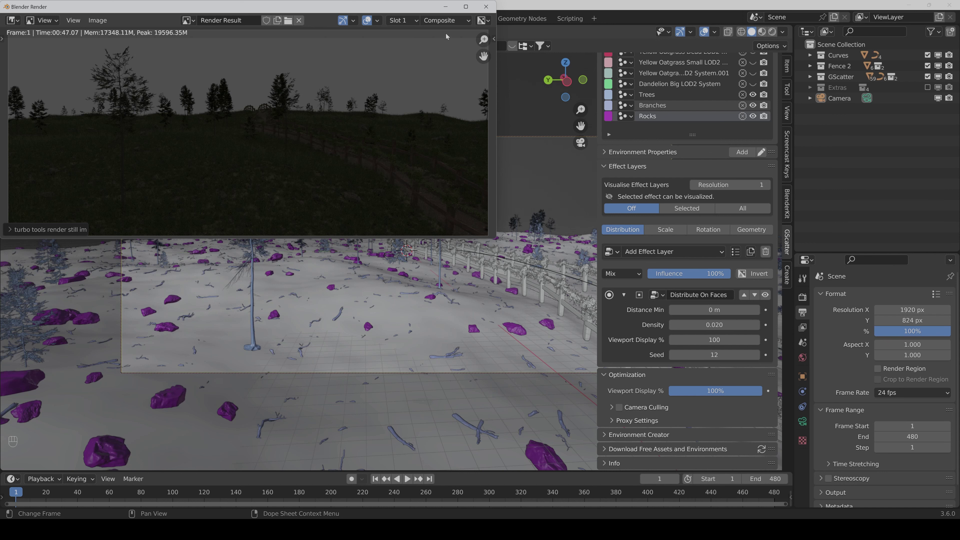
left_click(448, 9)
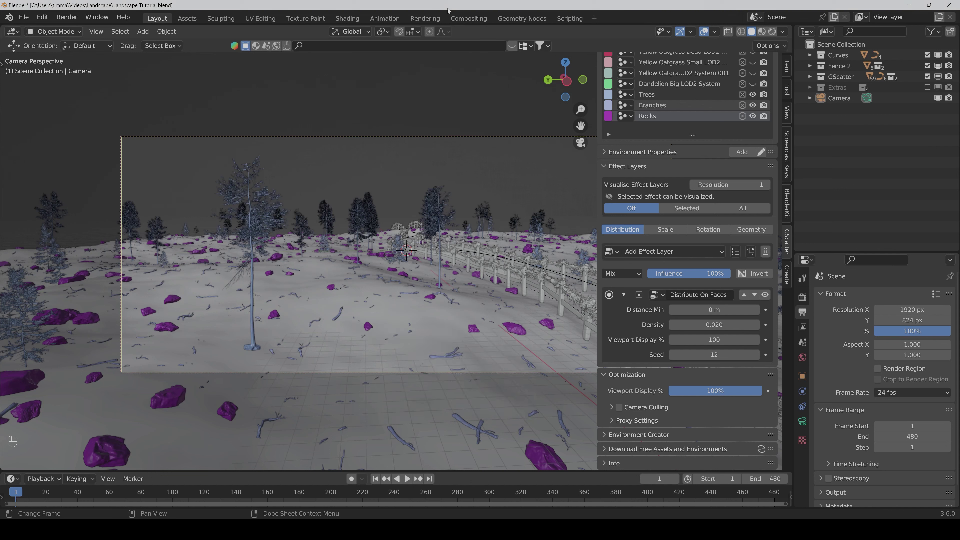
left_click(802, 358)
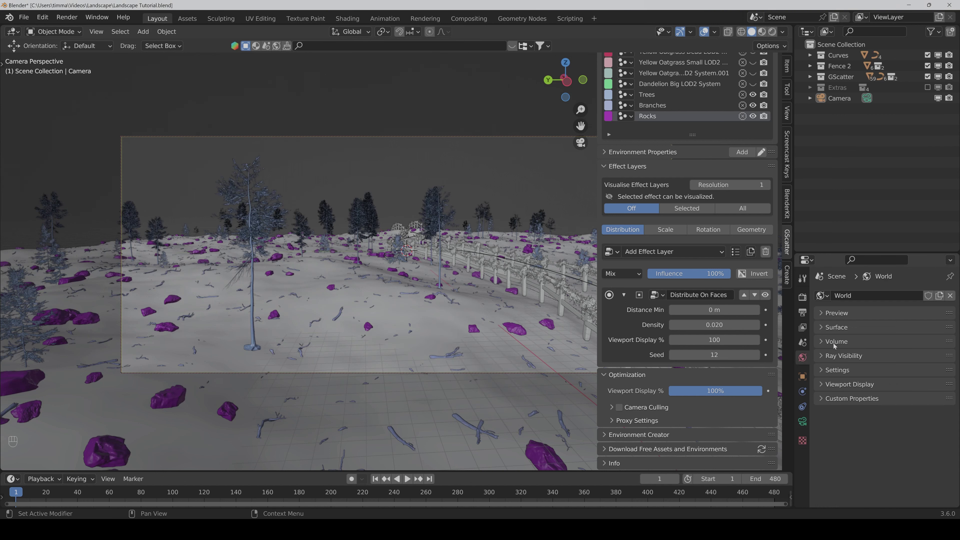
left_click(836, 328)
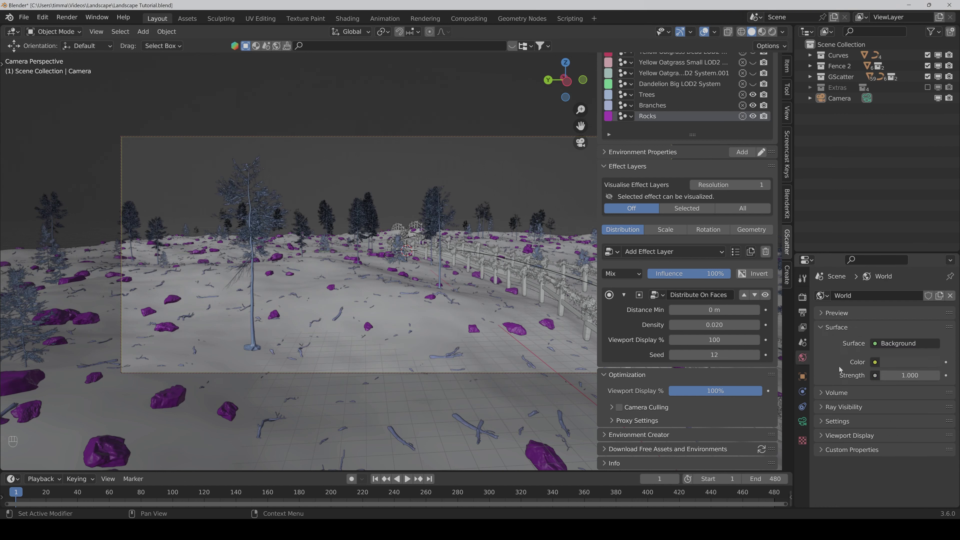
left_click(875, 362)
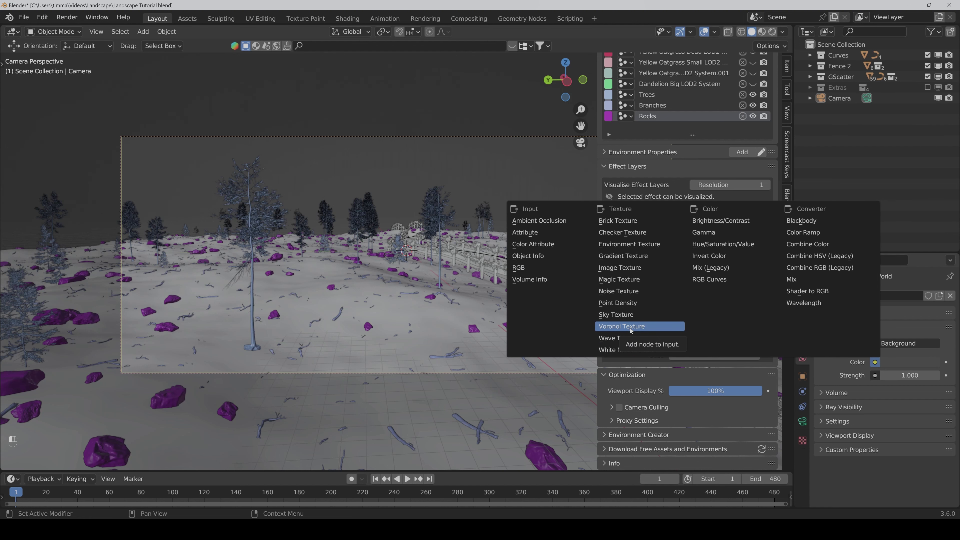
left_click(627, 317)
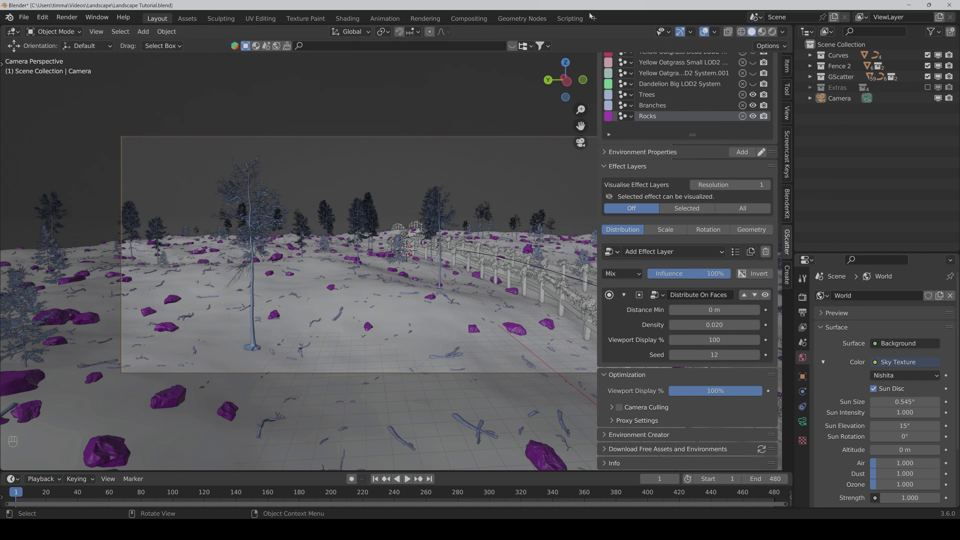
key("n")
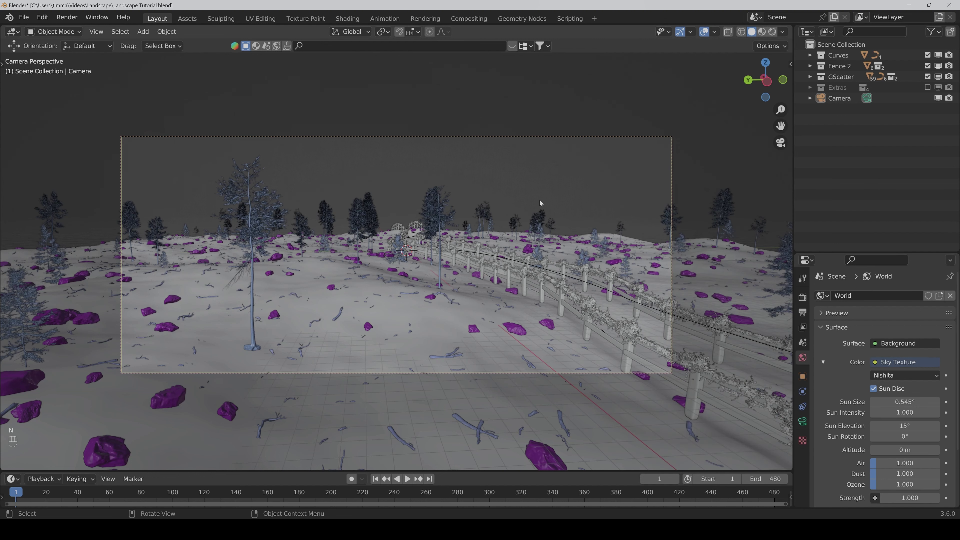
Step: Switch the viewport to Rendered shading with Scene Lights and Scene World enabled
left_click(772, 32)
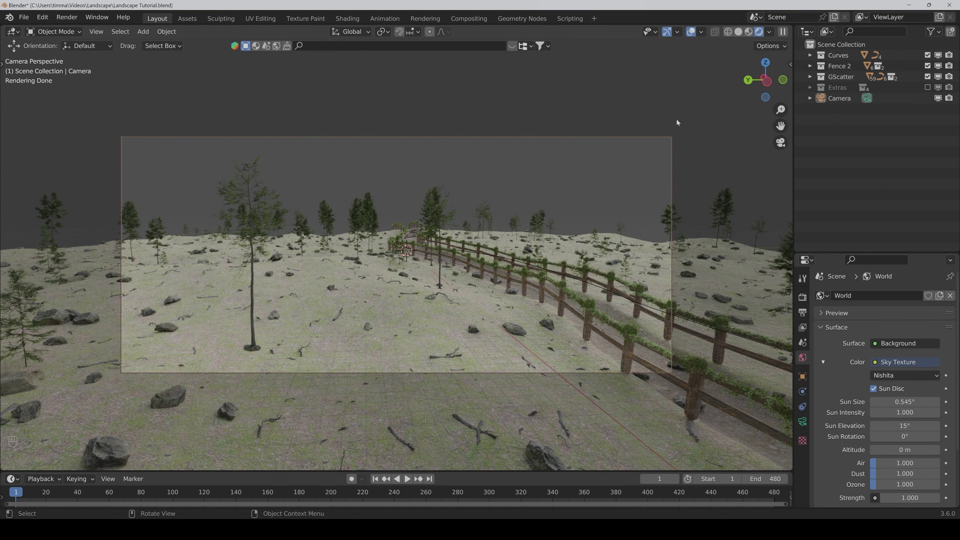
left_click(770, 32)
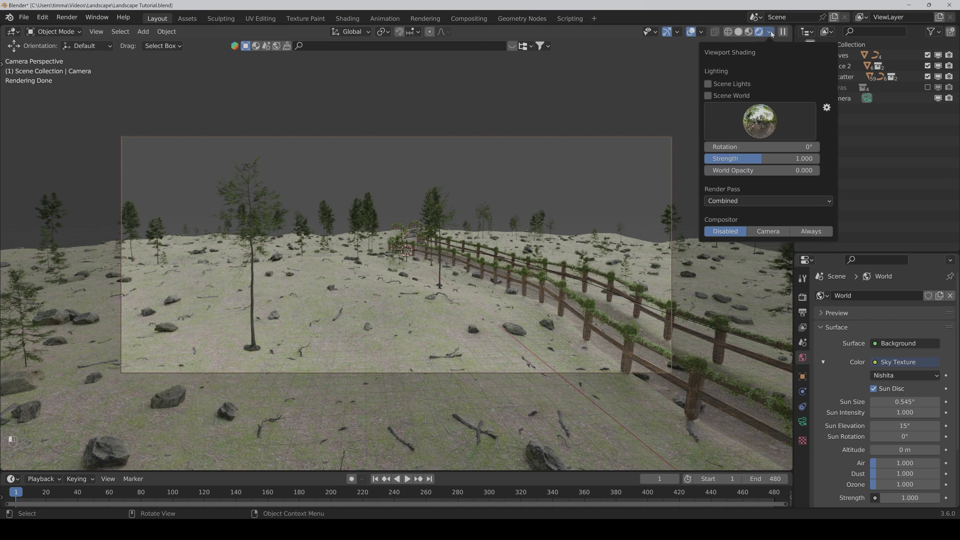
left_click(708, 84)
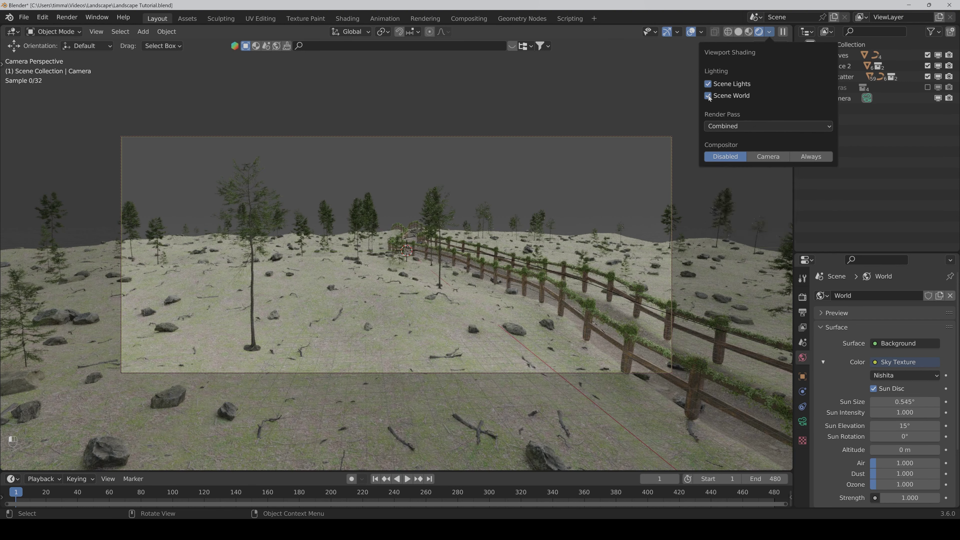
left_click(708, 95)
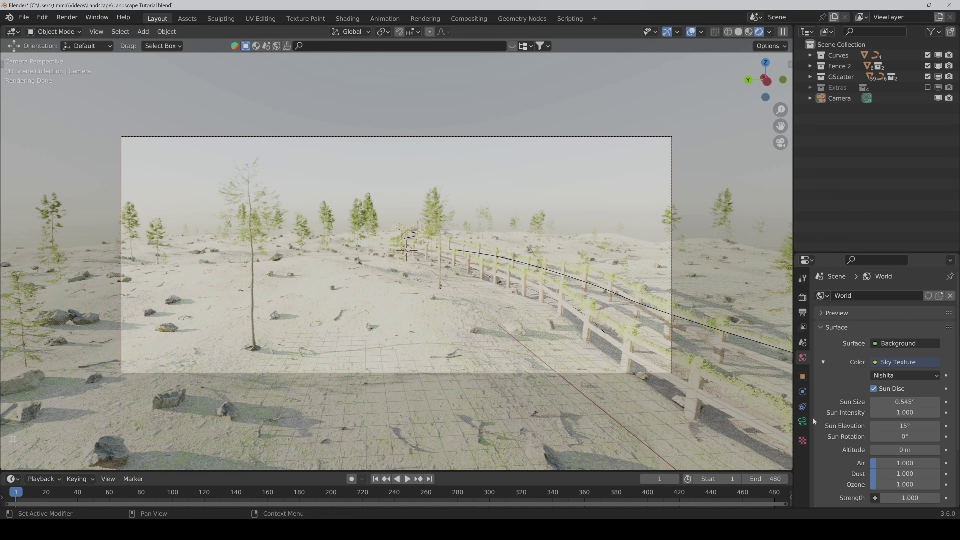
Step: Lower the Nishita sky's Sun Elevation toward 5°
scroll(813, 417, "down", 4)
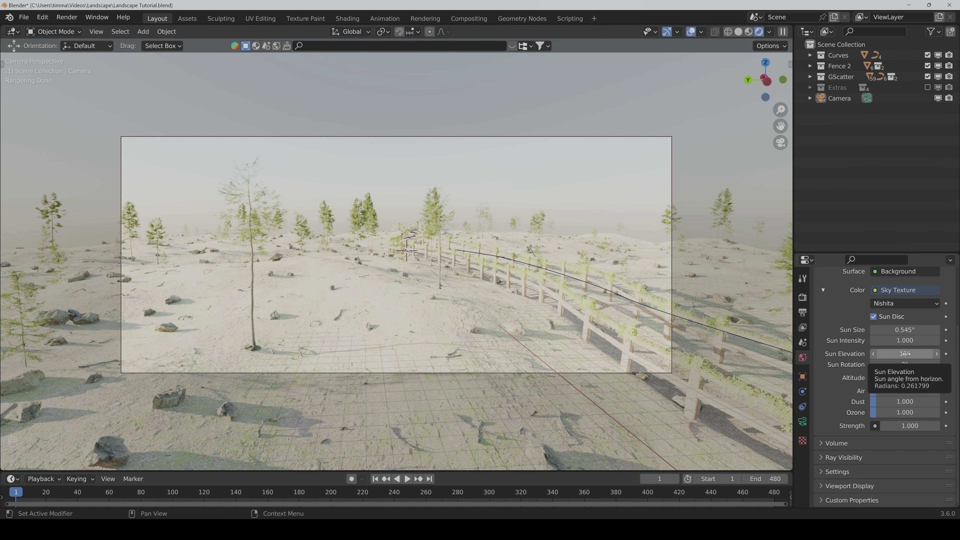
left_click_drag(905, 353, 946, 364)
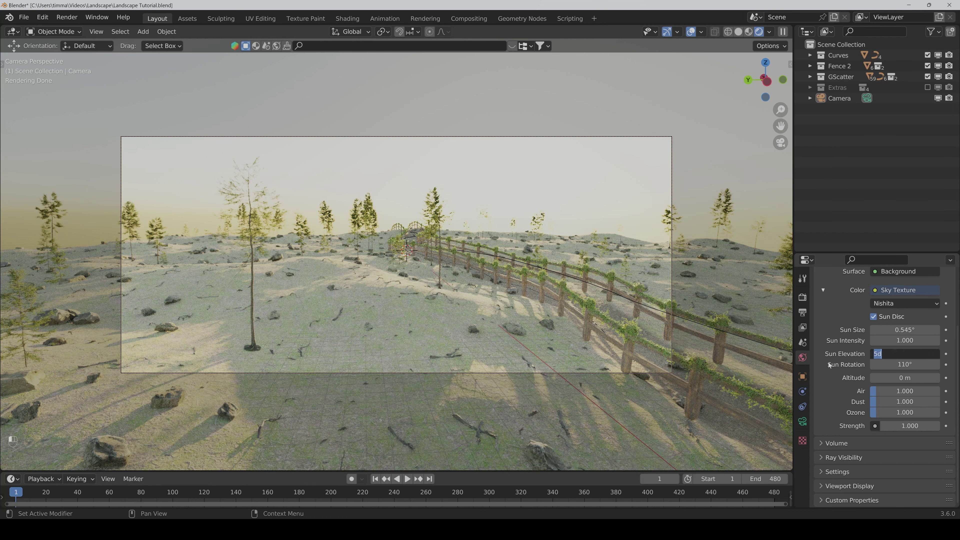